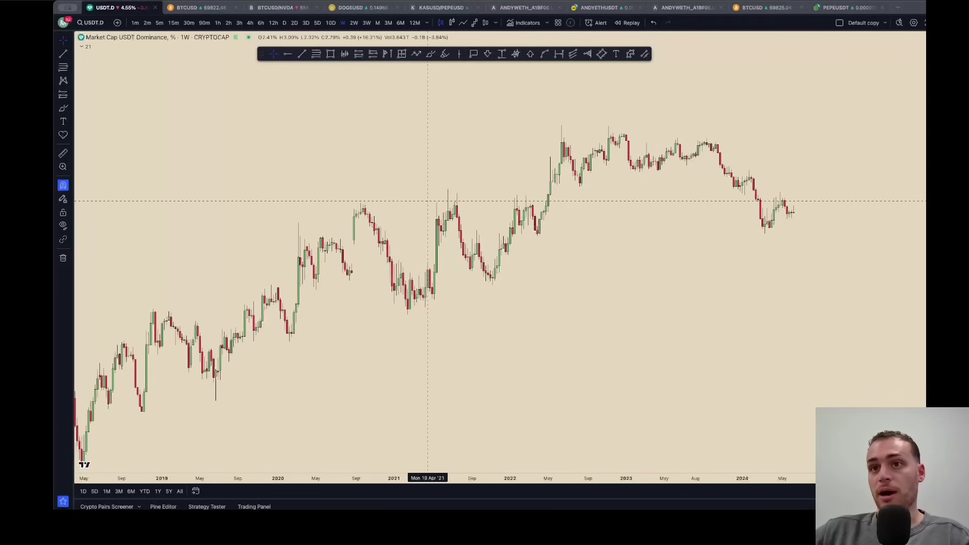
Draw a parallel channel on the USDT.D weekly chart through the January 2024 high and November 2018 low, reaching up to the late-2018 high.
scroll(427, 201, "down", 1)
mouse_move(479, 167)
left_mouse_down()
mouse_move(490, 156)
mouse_move(490, 168)
left_mouse_up()
scroll(490, 156, "right", 2)
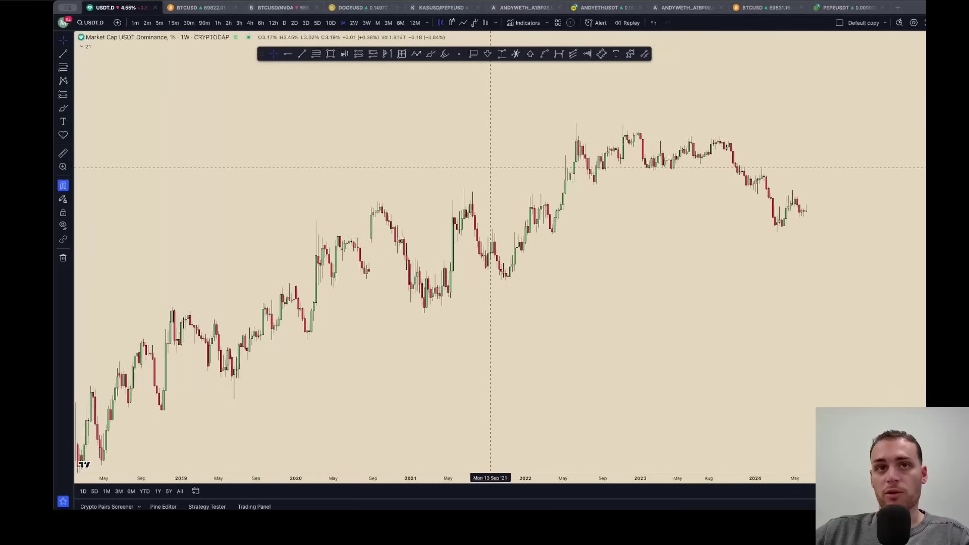
left_click_drag(263, 54, 262, 37)
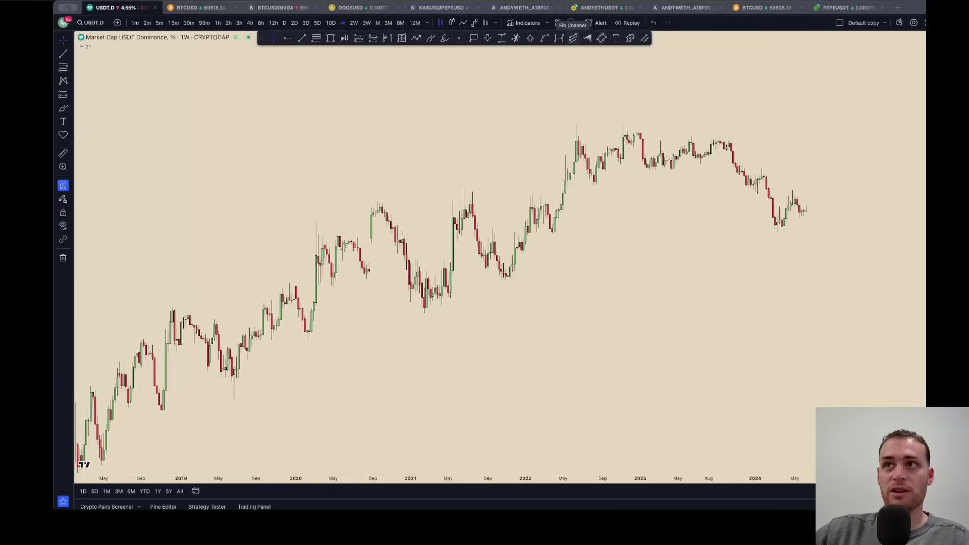
left_click(646, 38)
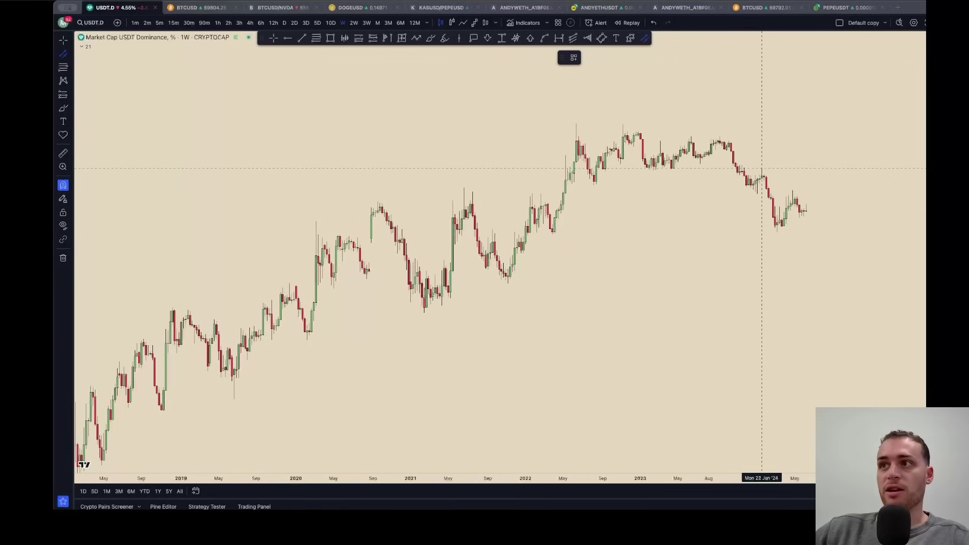
left_click(762, 169, "super")
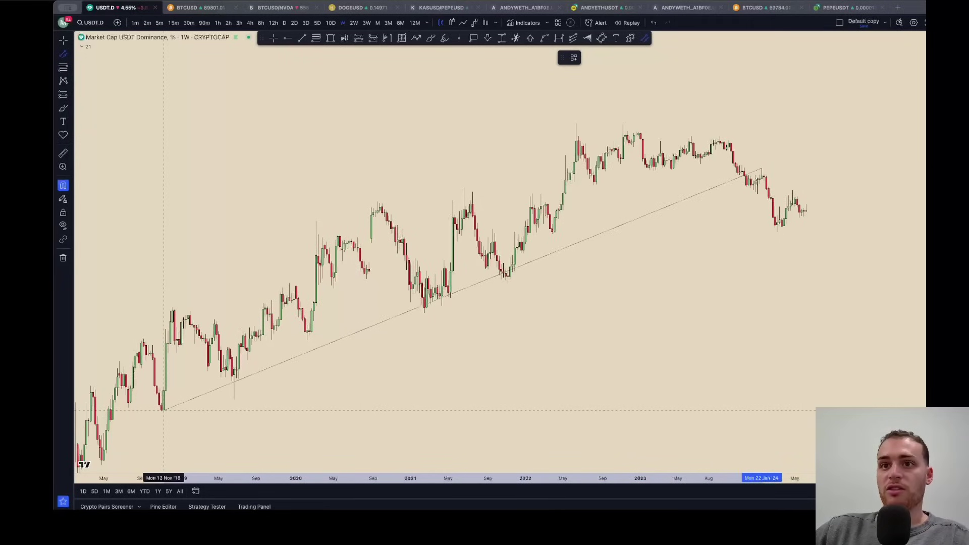
left_click(164, 410)
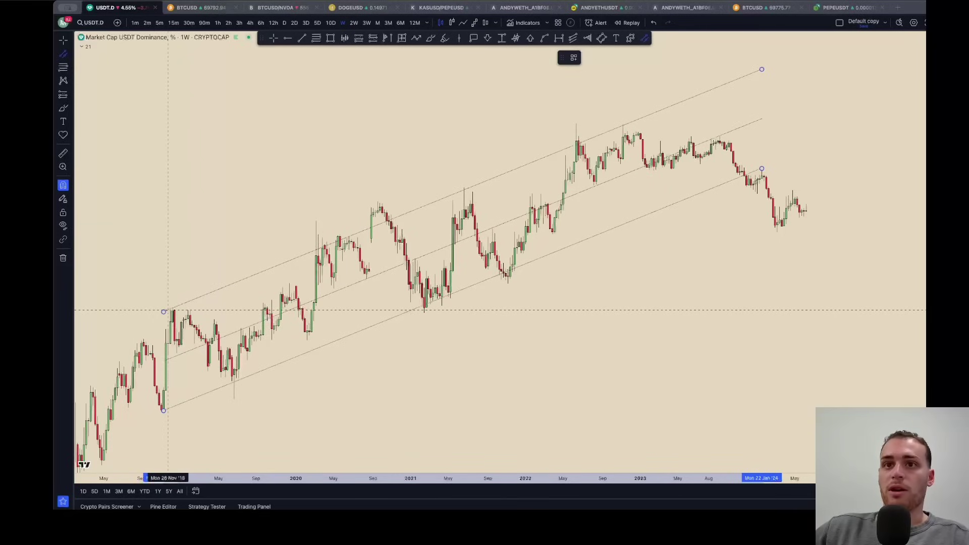
left_click(164, 312)
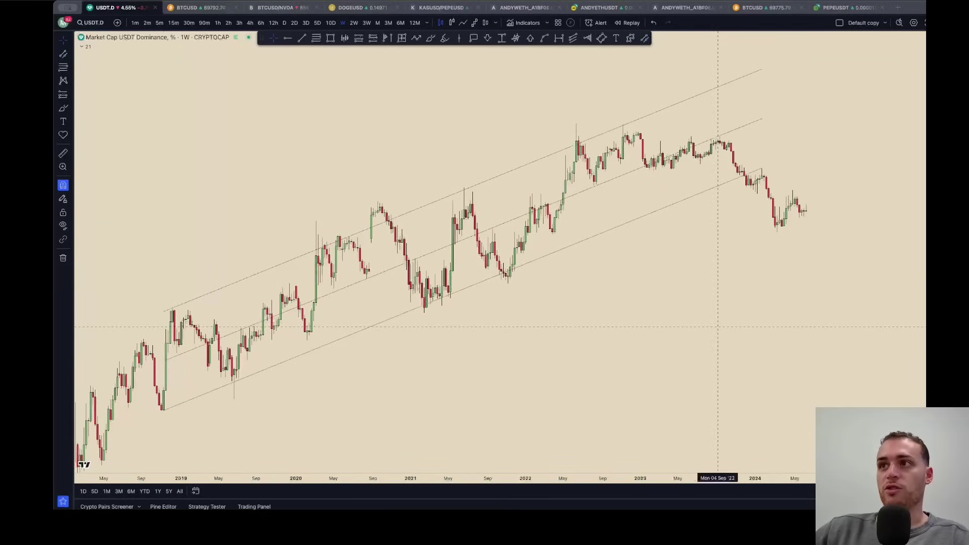
Extend the end of the parallel channel past the January 2024 high to about late April 2024.
scroll(758, 323, "right", 2)
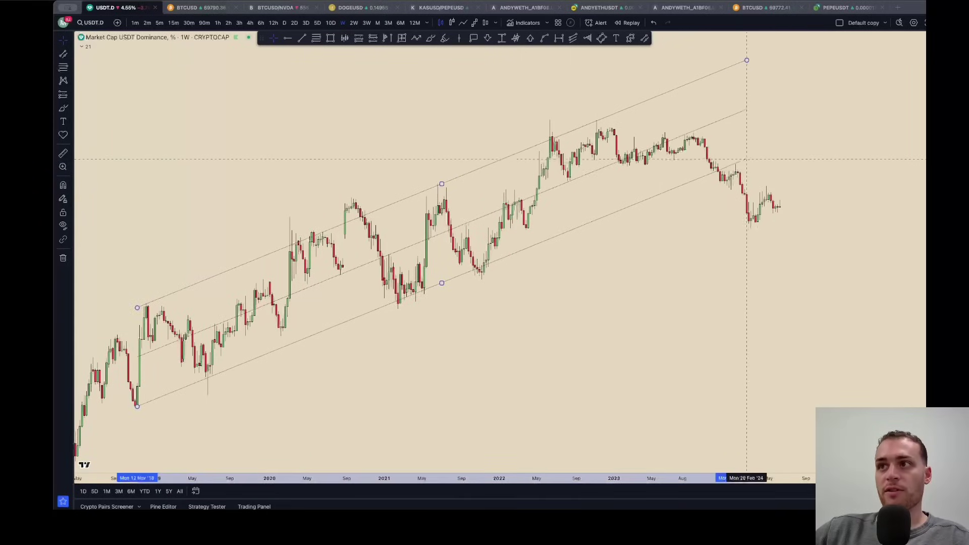
left_click_drag(746, 160, 765, 153)
left_click(796, 197)
Mark the channel's lower-line touches with red highlighter dots at November 2018, June 2019, February to May 2021 and October 2021.
left_click_drag(804, 196, 805, 187)
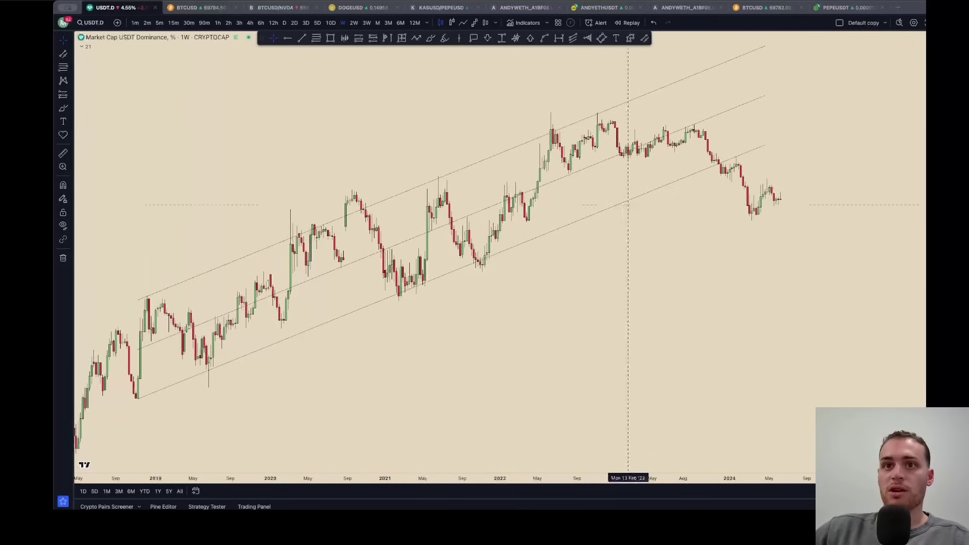
left_click_drag(328, 167, 347, 158)
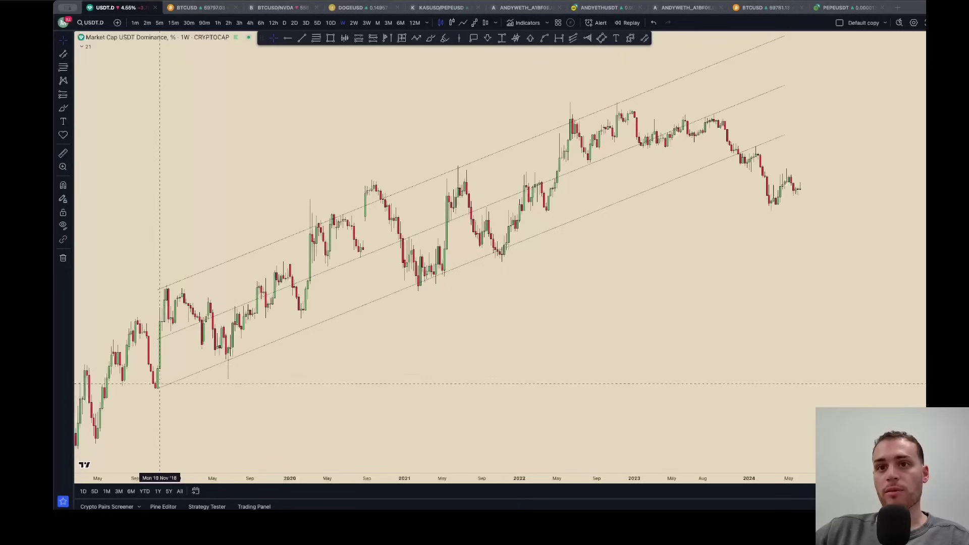
left_click_drag(308, 388, 306, 394)
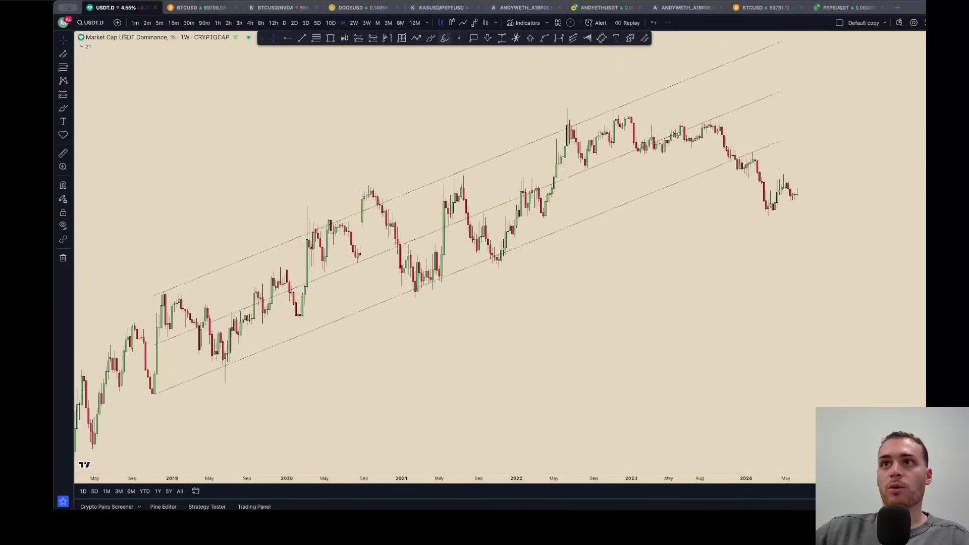
left_click(445, 38)
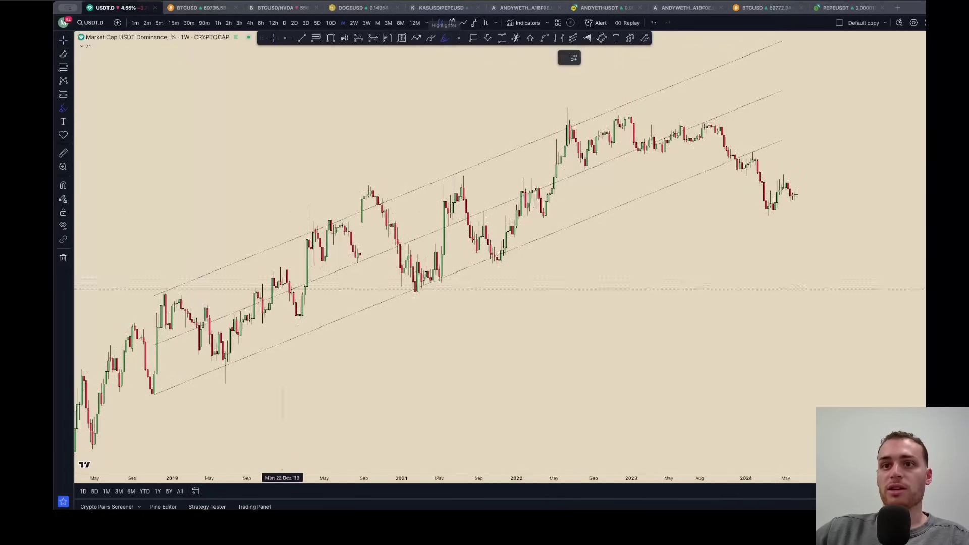
left_click(155, 395)
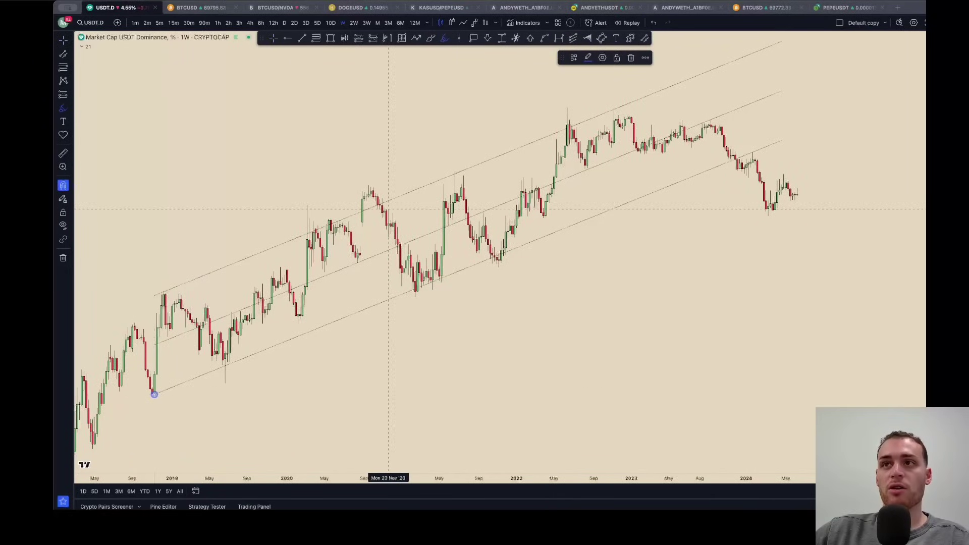
left_click(588, 57)
left_click(588, 82)
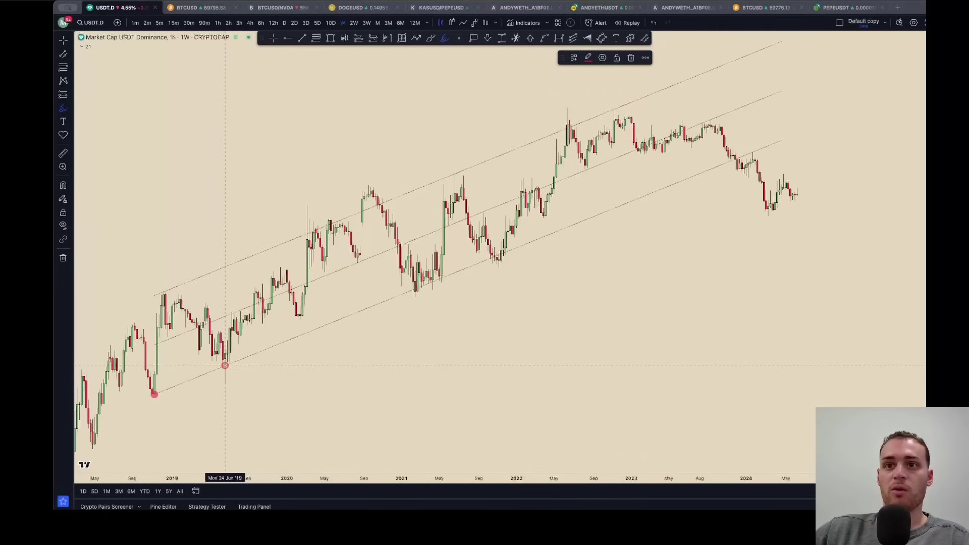
left_click(415, 290)
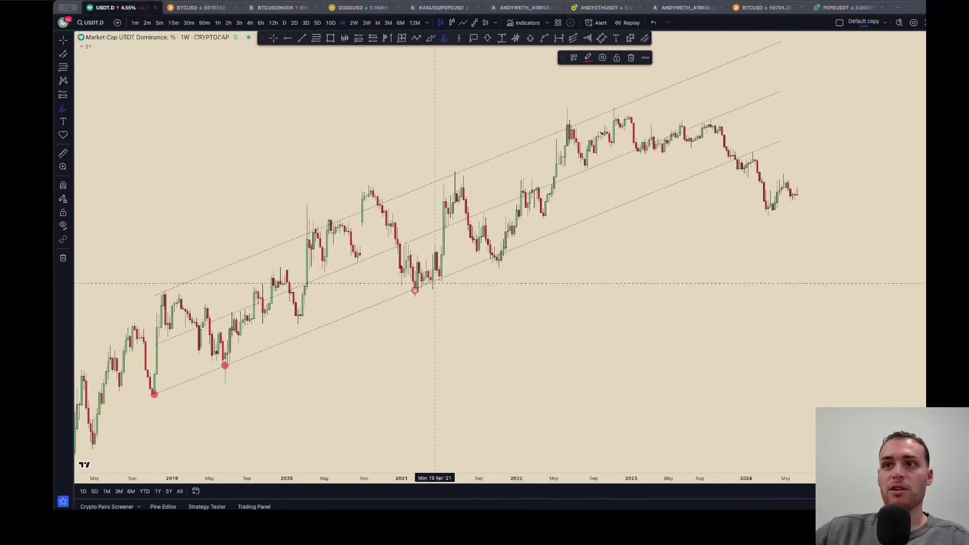
left_click(430, 283)
left_click(441, 278)
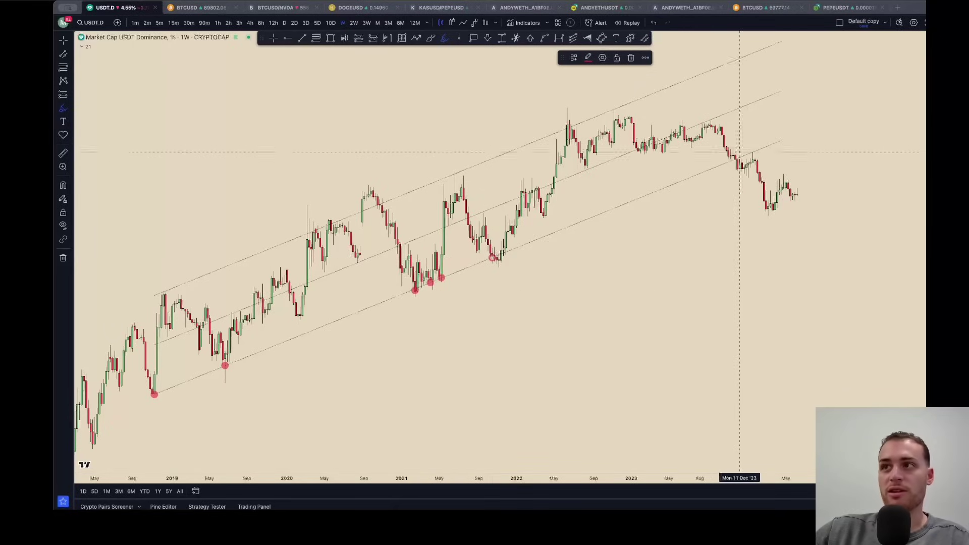
Mark the channel's upper-line touches from late 2018 through November 2022 with green highlighter dots.
left_click(163, 290)
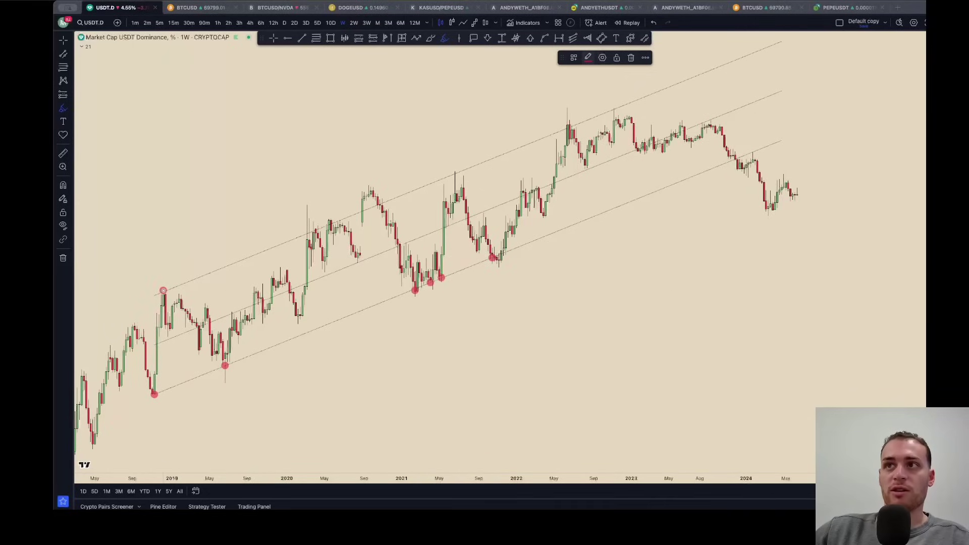
left_click(588, 57)
left_click(614, 83)
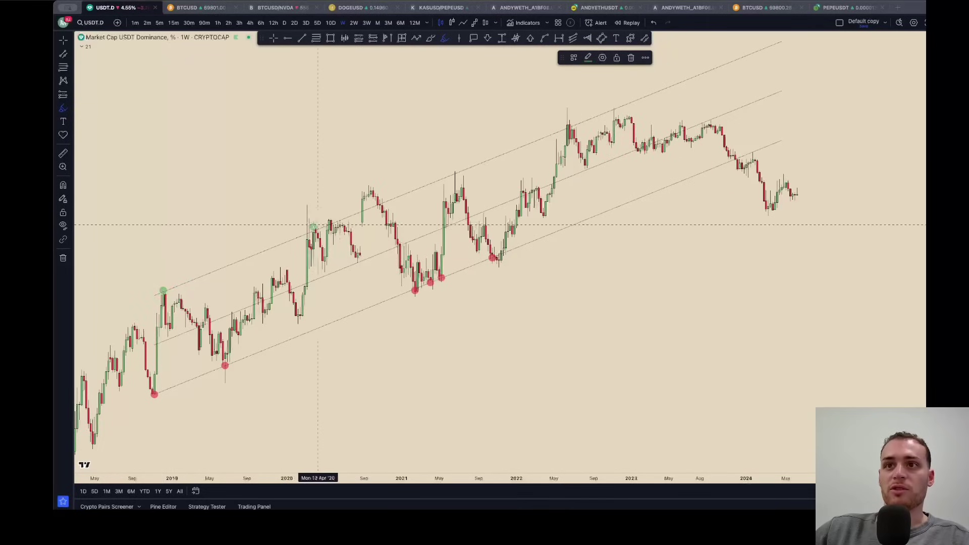
left_click(369, 187)
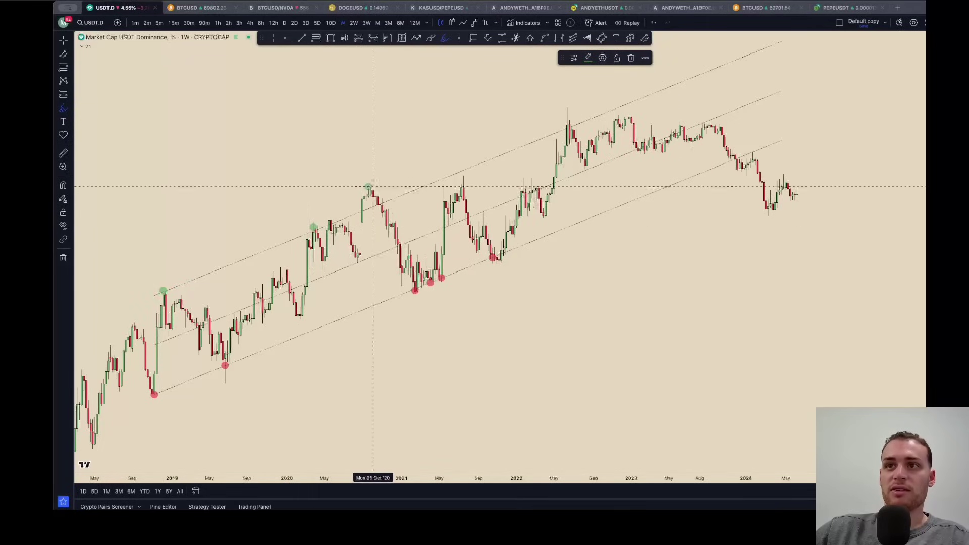
left_click(455, 173)
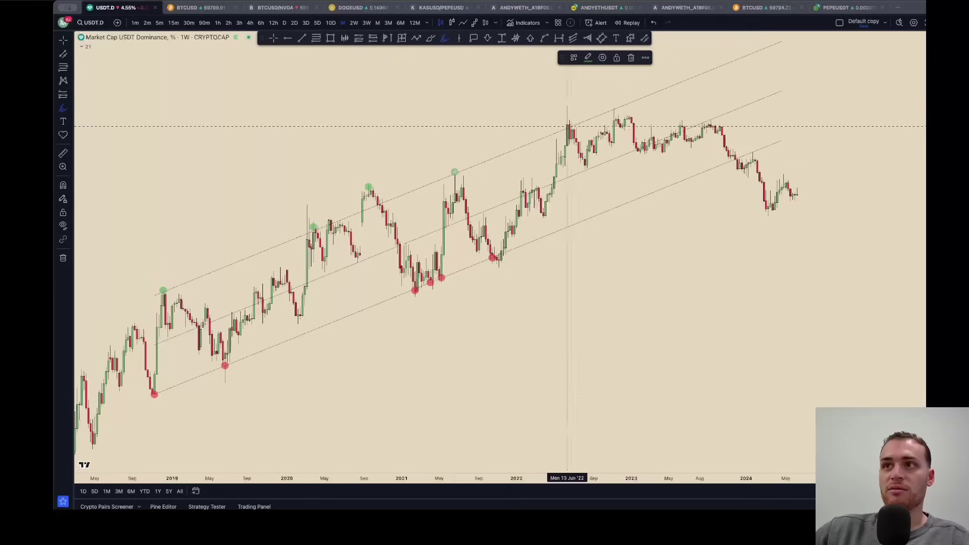
left_click(567, 124)
left_click(613, 108)
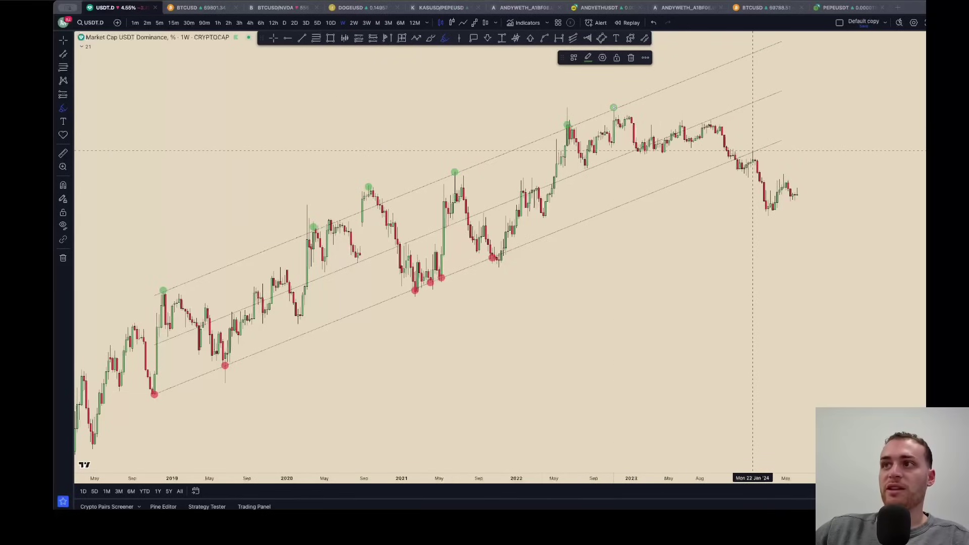
Mark the January 2024 retest of the channel's lower line with a blue highlighter dot.
left_click(588, 57)
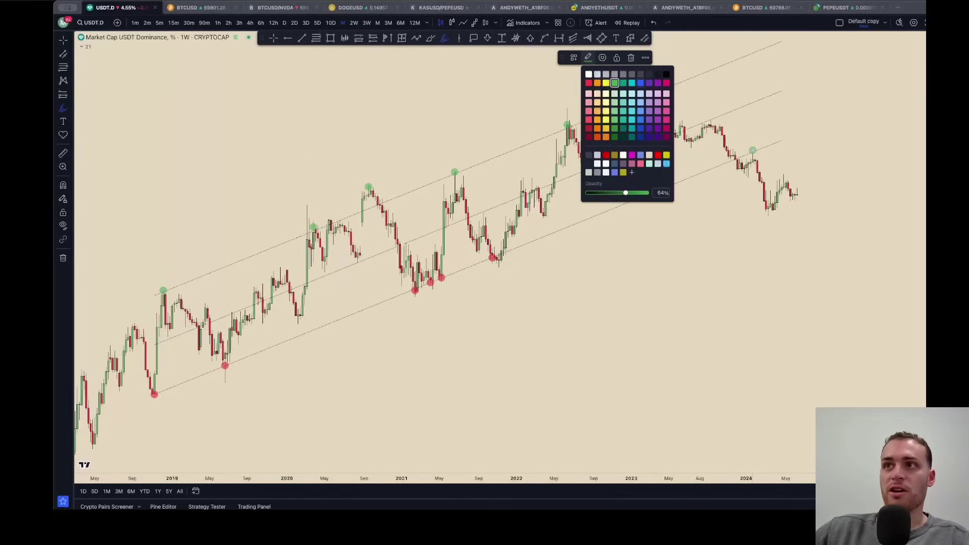
left_click(641, 83)
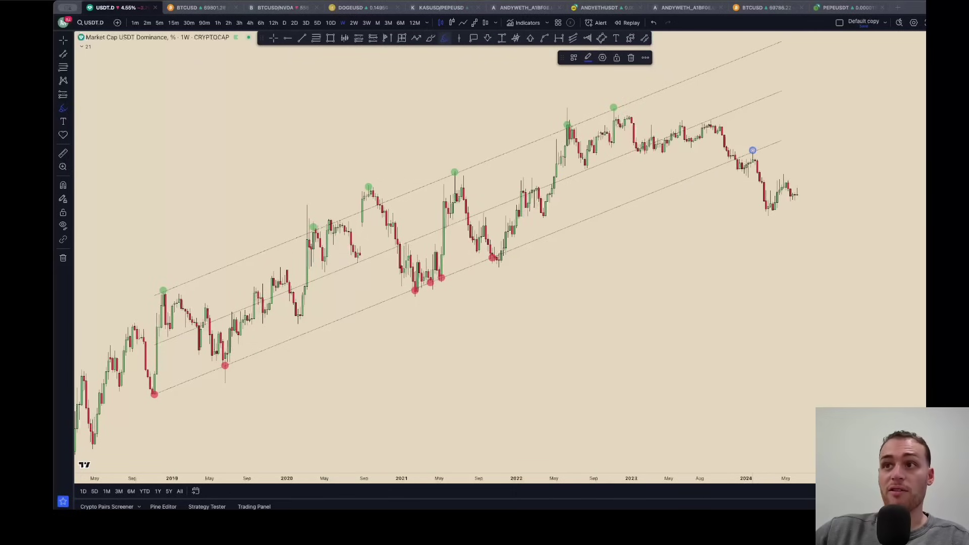
left_click(273, 38)
Change the body colour of the falling USDT.D candles to green in the chart settings.
left_click_drag(302, 103, 339, 80)
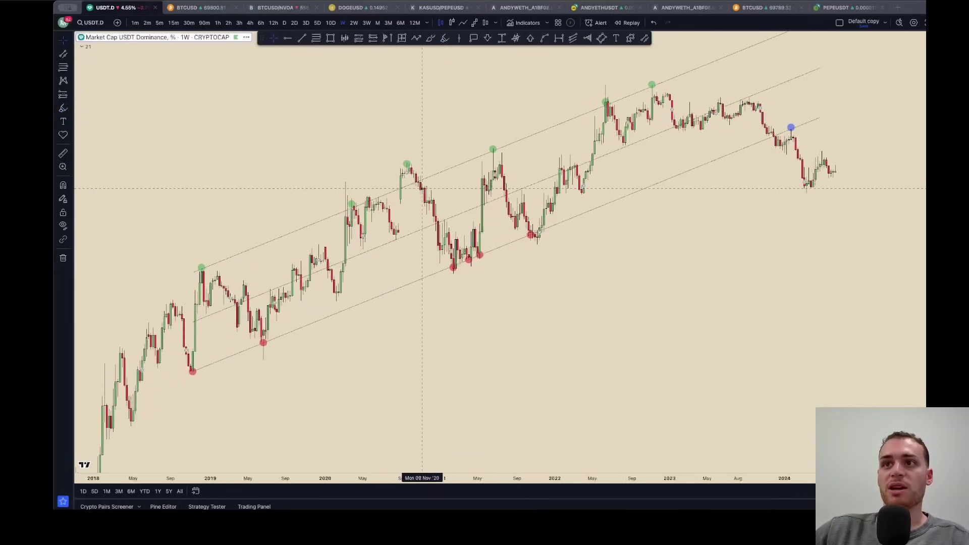
double_click(450, 184)
left_click(544, 232)
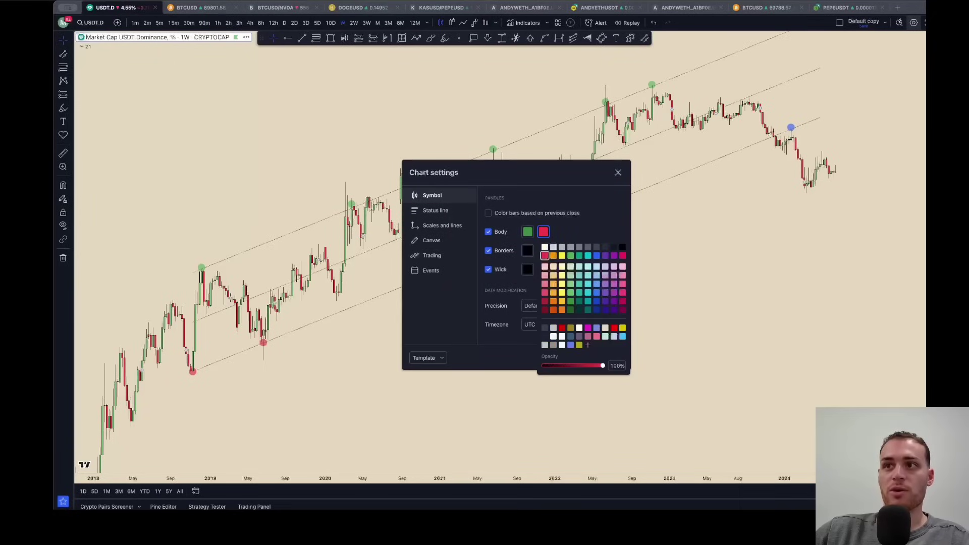
left_click(571, 256)
left_click(588, 232)
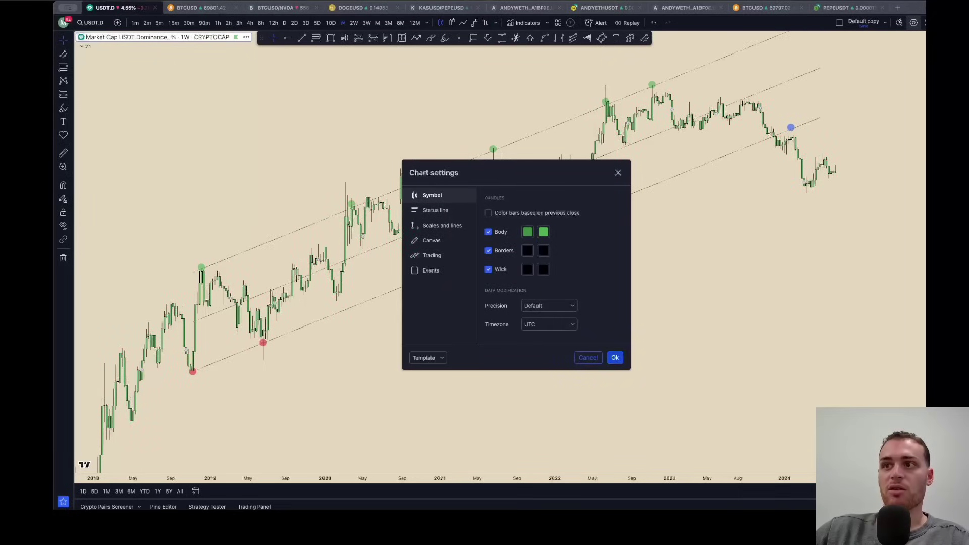
left_click(615, 357)
Add the BTCUSD all-time history index as a comparison symbol beneath the USDT.D chart.
left_click(117, 23)
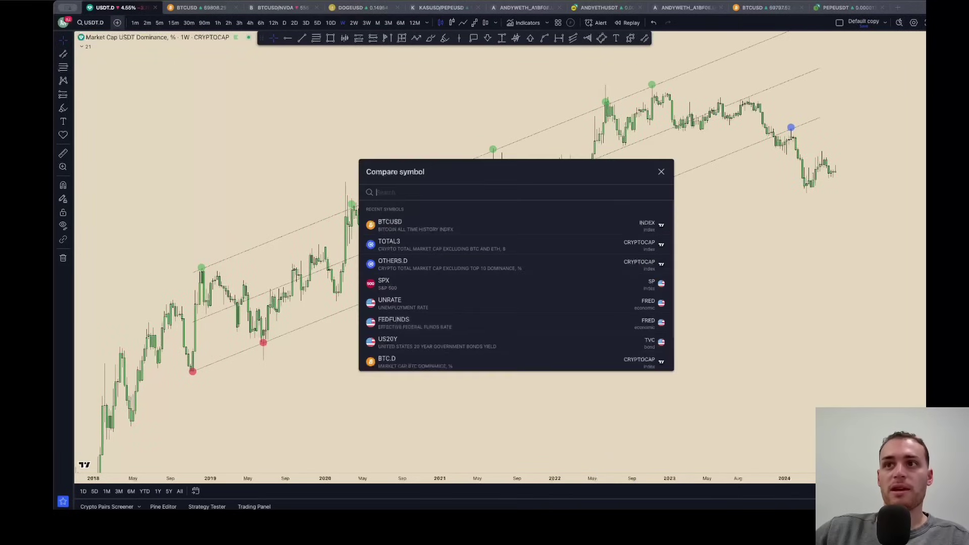
left_click(651, 225)
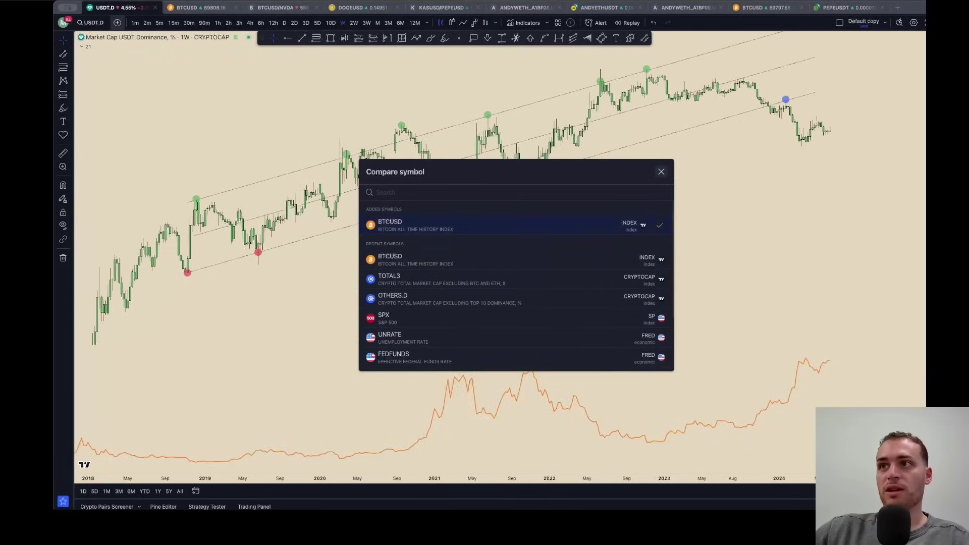
left_click(661, 172)
Display BTCUSD as candles with orange bodies for both rising and falling bars.
double_click(816, 372)
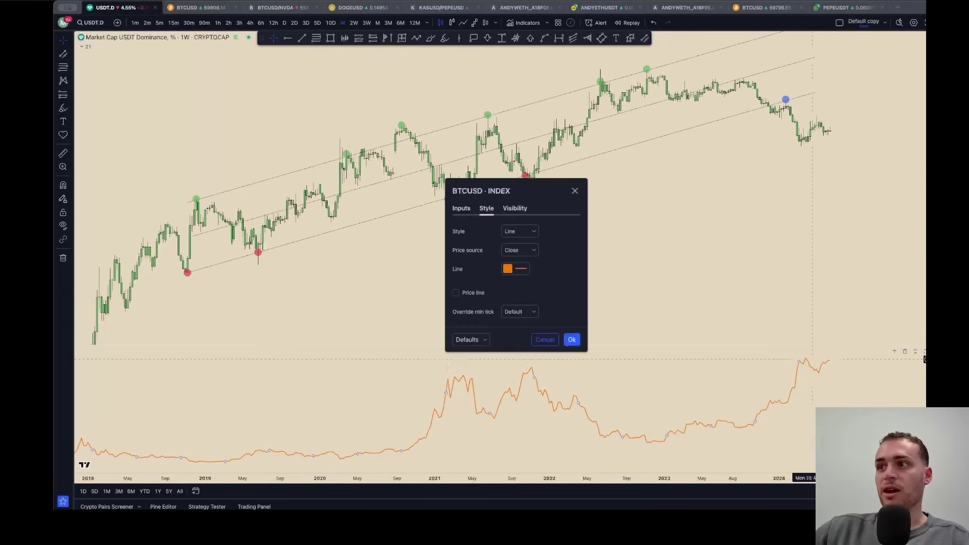
left_click(520, 231)
left_click(515, 258)
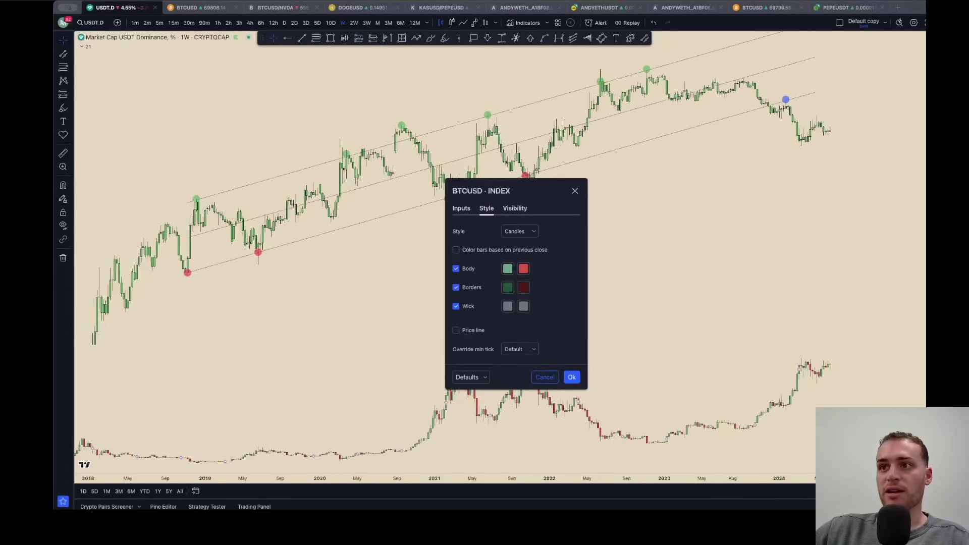
left_click(508, 269)
left_click(524, 268)
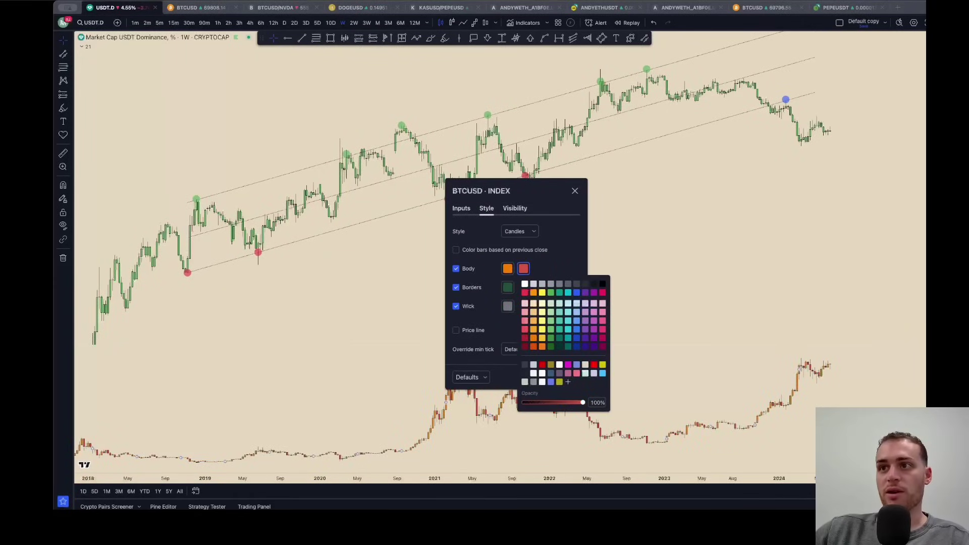
left_click(534, 338)
left_click(572, 377)
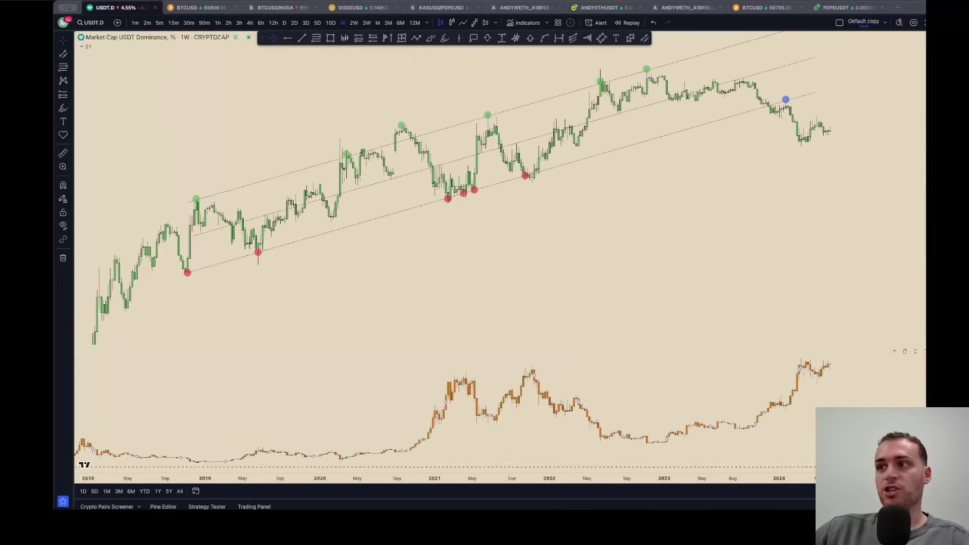
Switch the BTCUSD pane to a logarithmic scale and enlarge it to a height similar to the USDT.D pane.
key("alt+l")
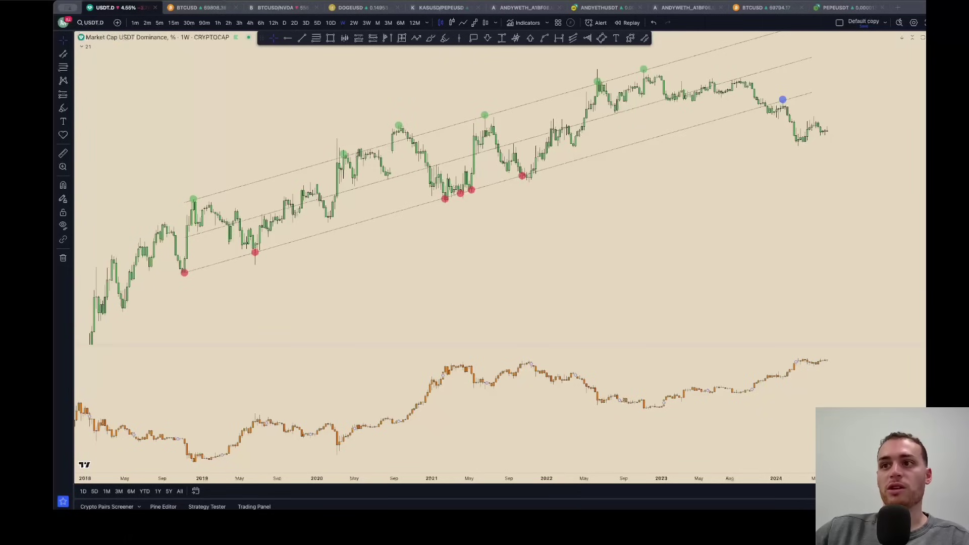
left_click_drag(541, 345, 541, 274)
left_click_drag(935, 202, 935, 158)
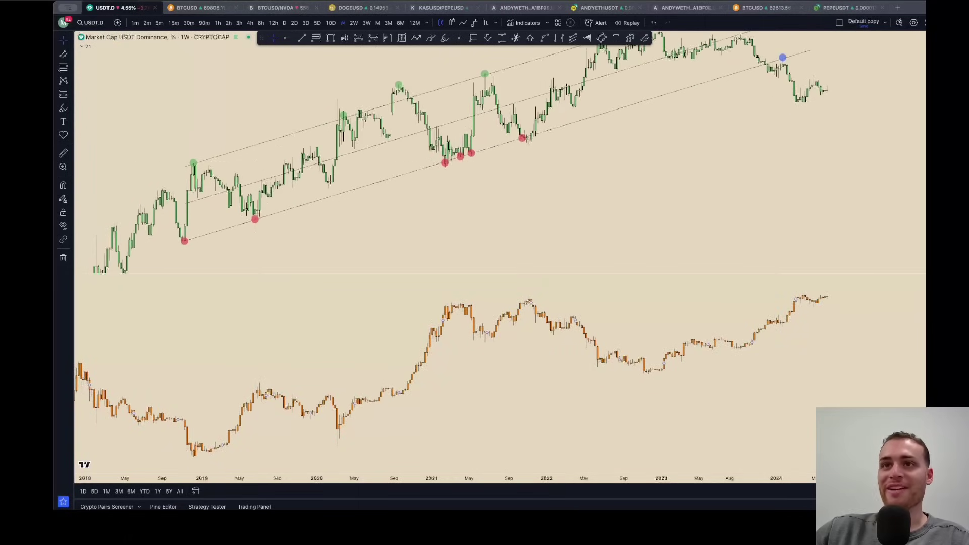
mouse_move(860, 161)
left_mouse_down()
mouse_move(850, 188)
mouse_move(870, 193)
left_mouse_up()
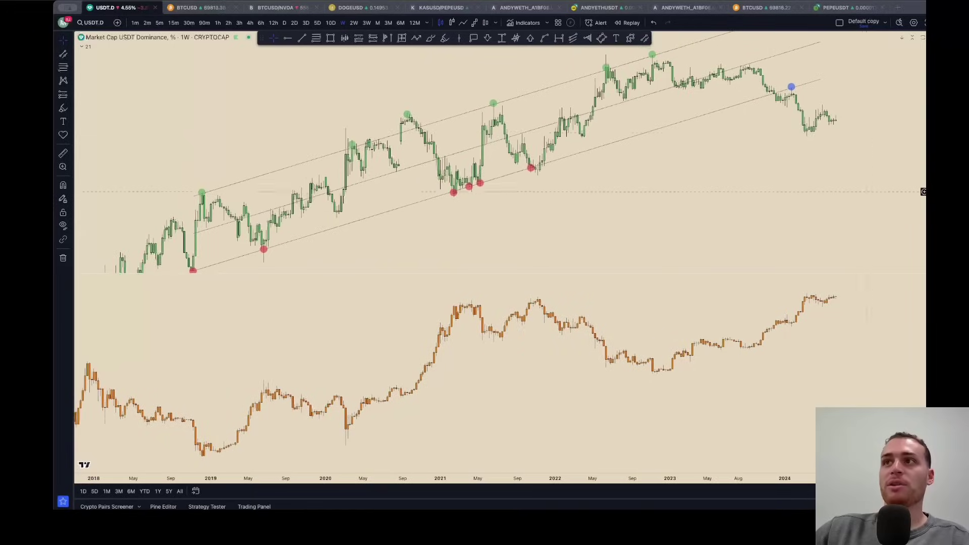
left_click_drag(262, 38, 271, 23)
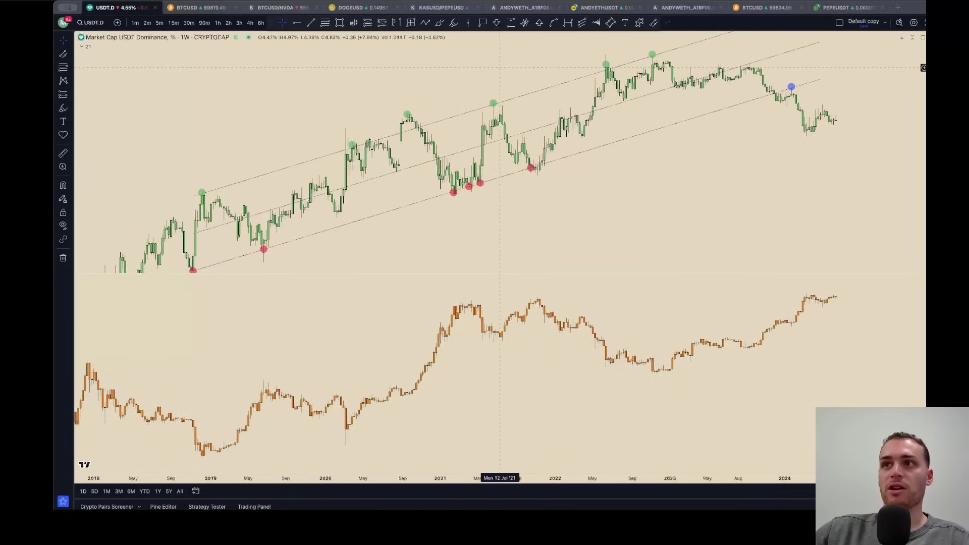
Mark the Bitcoin candles with red highlighter dots at the dates of the USDT.D lower-channel touches from late 2018 to late 2021.
left_click_drag(500, 101, 491, 108)
left_click_drag(934, 105, 934, 114)
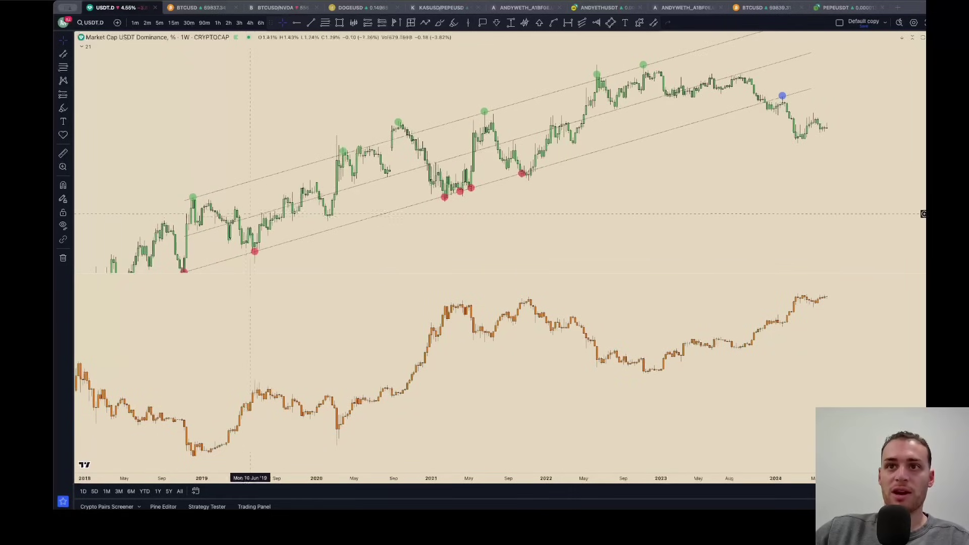
left_click_drag(368, 231, 372, 221)
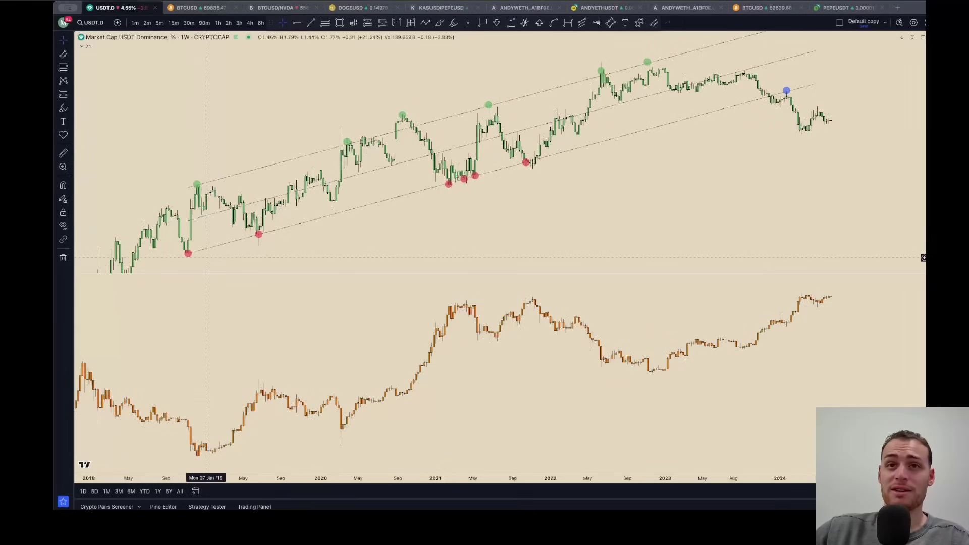
left_click(453, 23)
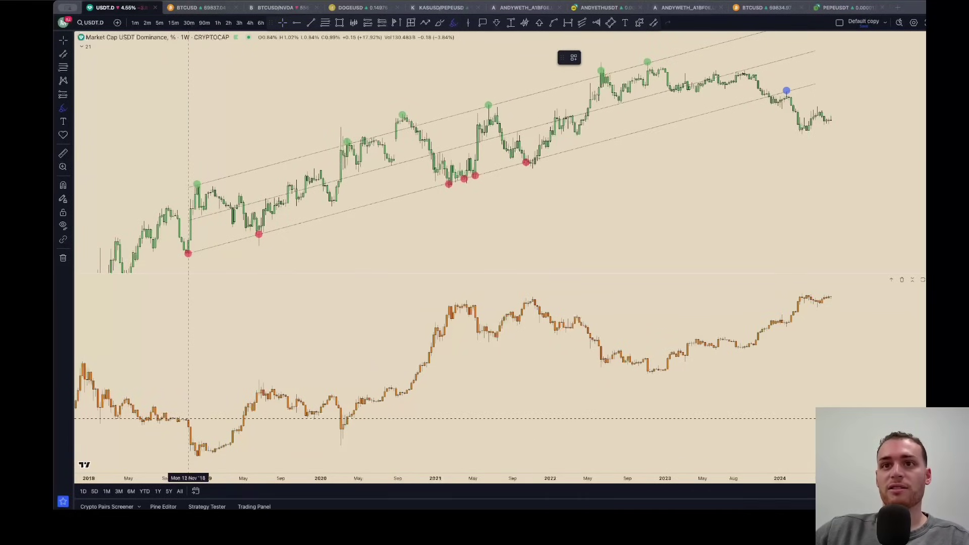
left_click(188, 418)
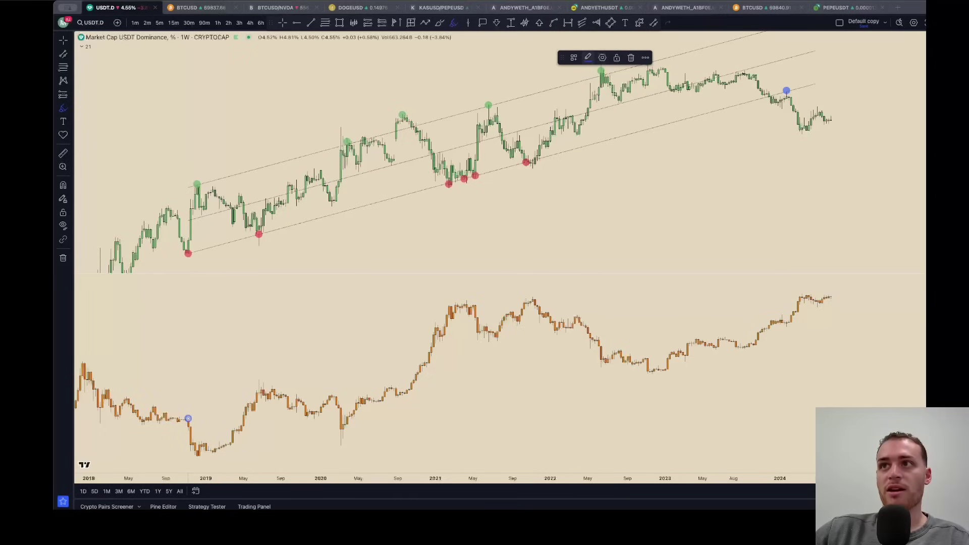
left_click(588, 57)
left_click(589, 83)
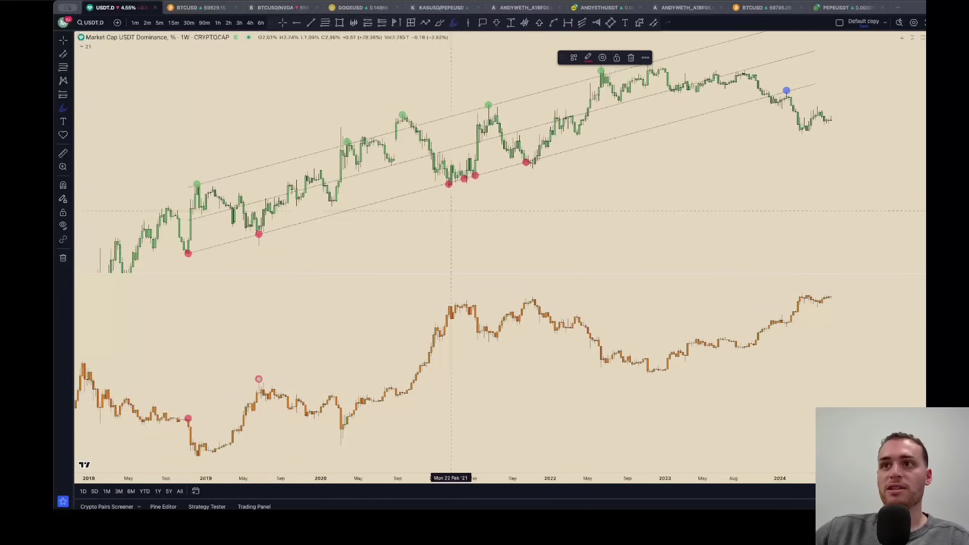
left_click(464, 302)
left_click(476, 303)
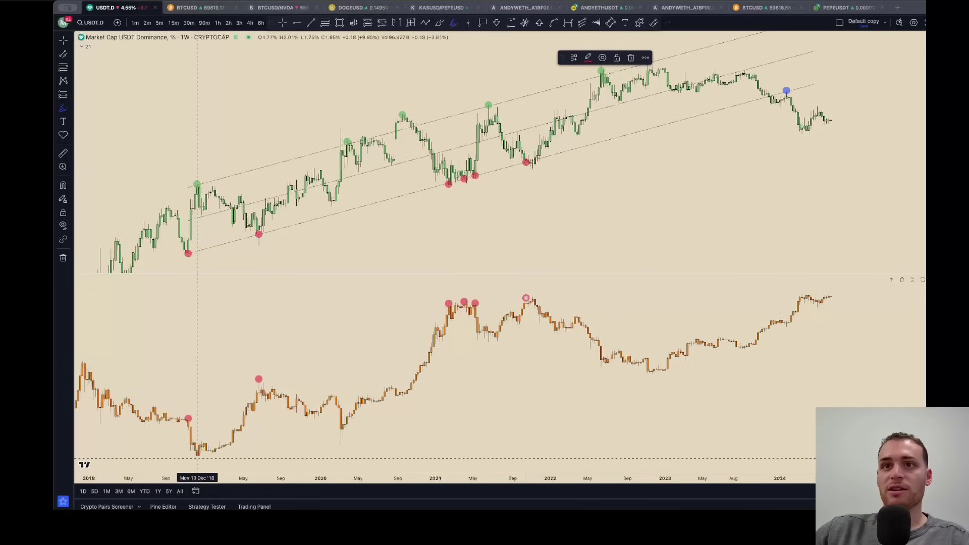
Mark the Bitcoin lows matching the USDT.D upper-channel touches with green dots and the early-2024 channel breakdown with a blue dot.
left_click(588, 58)
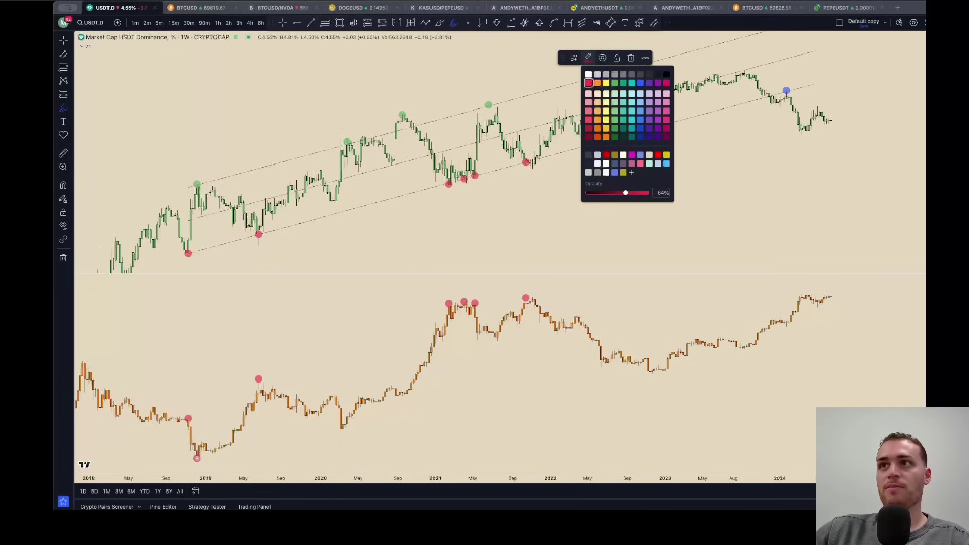
left_click(615, 83)
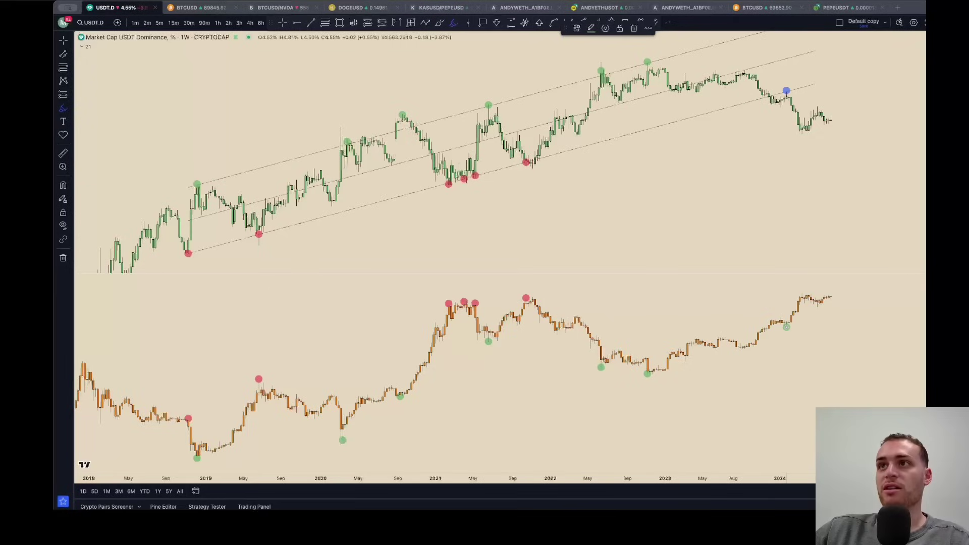
left_click(592, 27)
left_click(643, 53)
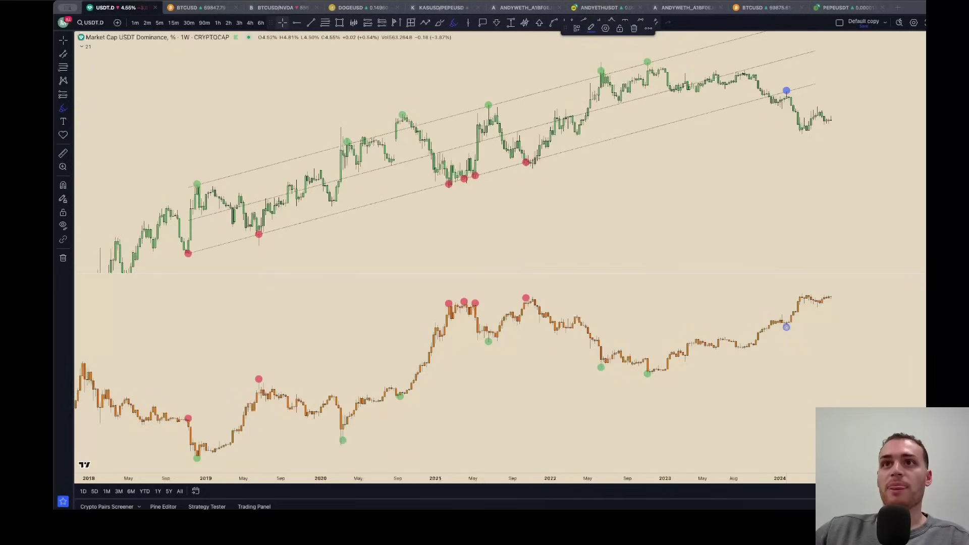
key("Escape")
Move the BTCUSD series into the USDT.D pane above so both share one chart area.
left_click(83, 46)
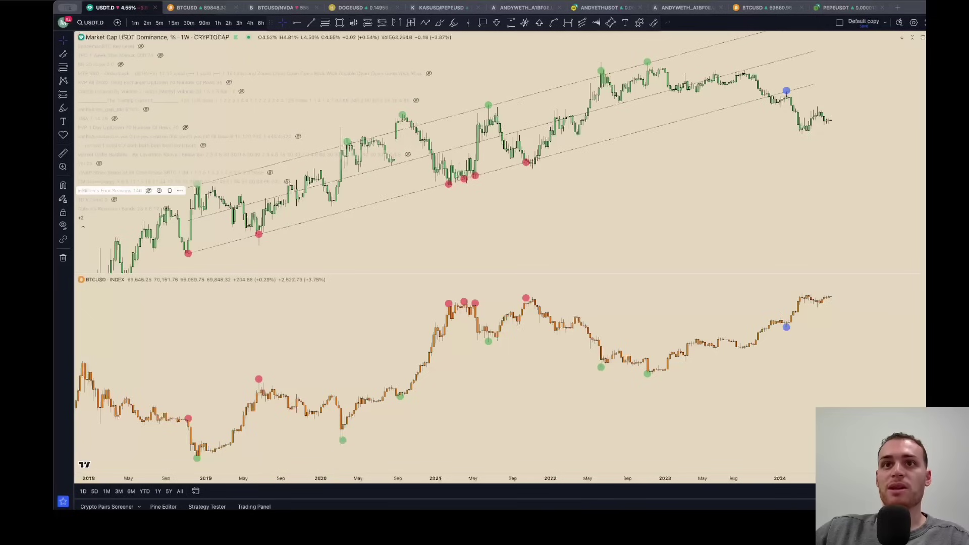
left_click(162, 279)
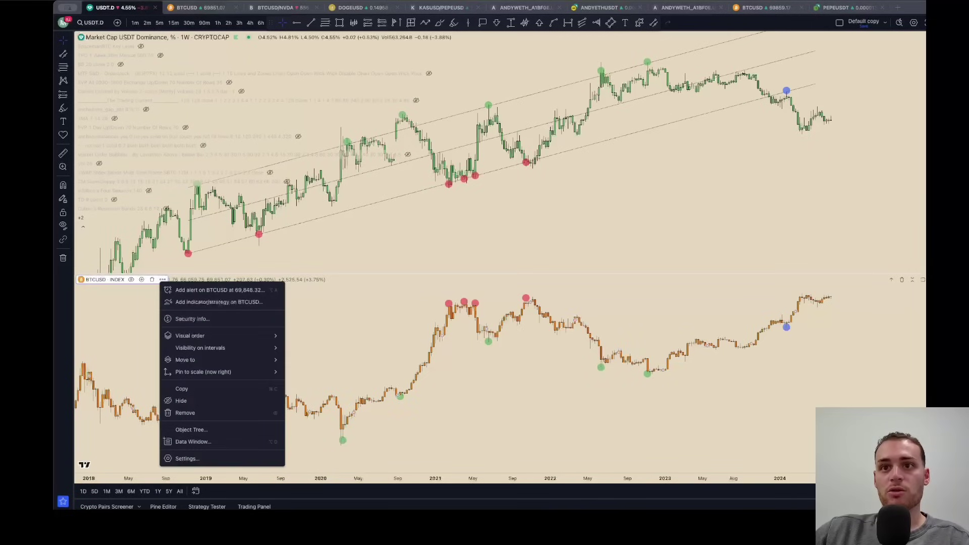
mouse_move(192, 359)
left_click(314, 362)
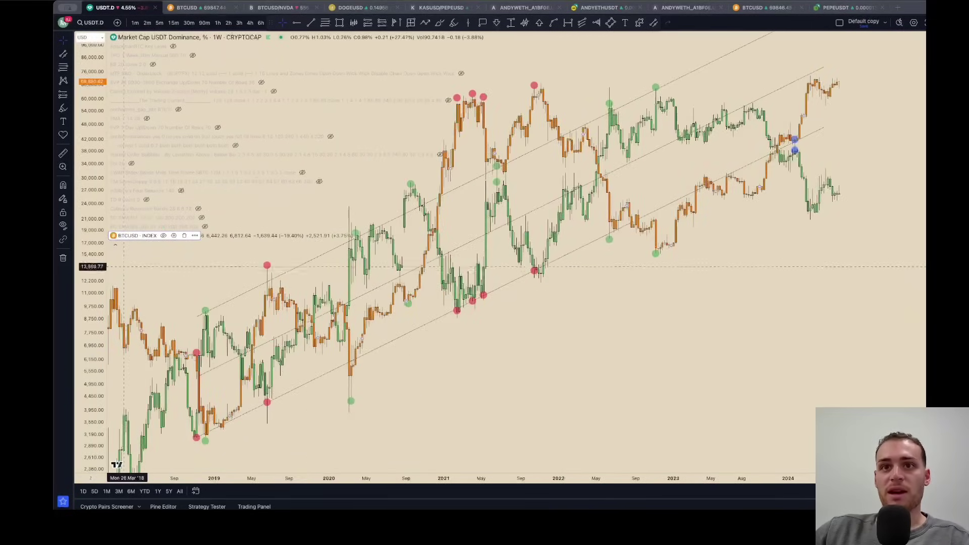
Rescale and reposition both series so the Bitcoin candles sit directly beneath the USDT.D channel without overlapping it.
left_click_drag(96, 323, 95, 377)
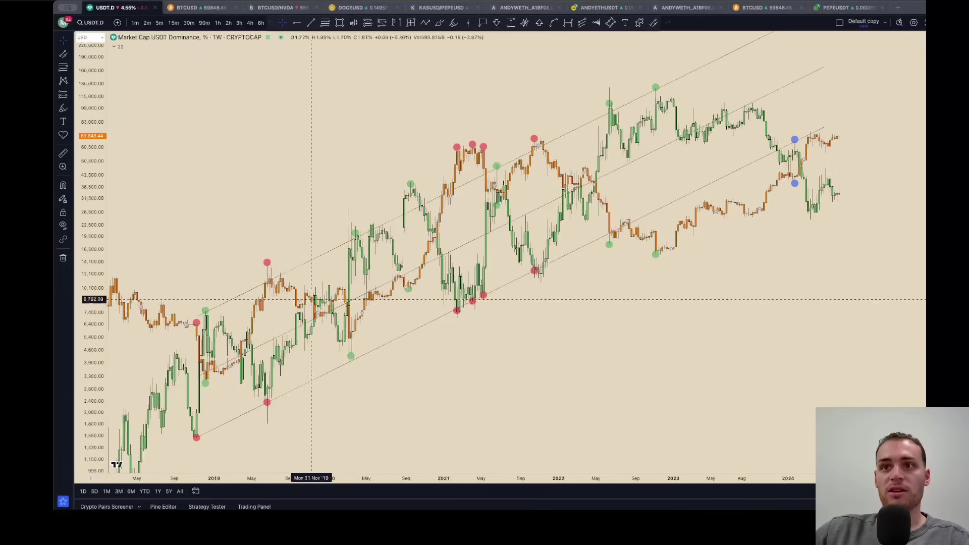
left_click_drag(293, 293, 295, 342)
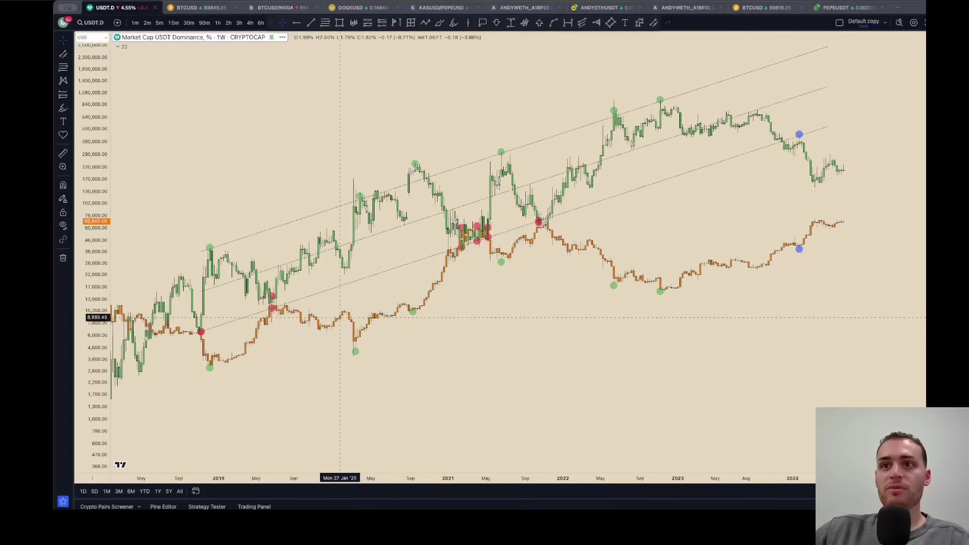
left_click_drag(340, 317, 337, 396)
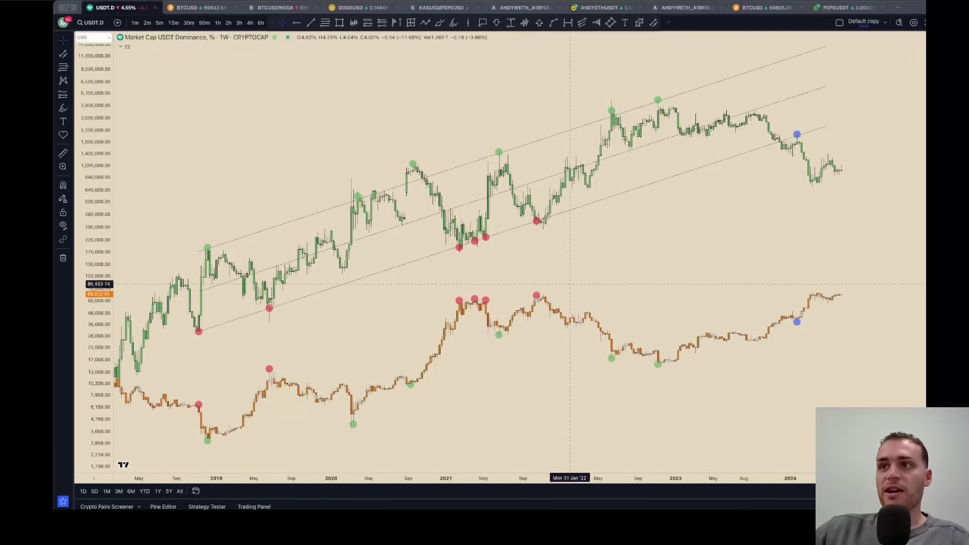
left_click_drag(96, 210, 96, 169)
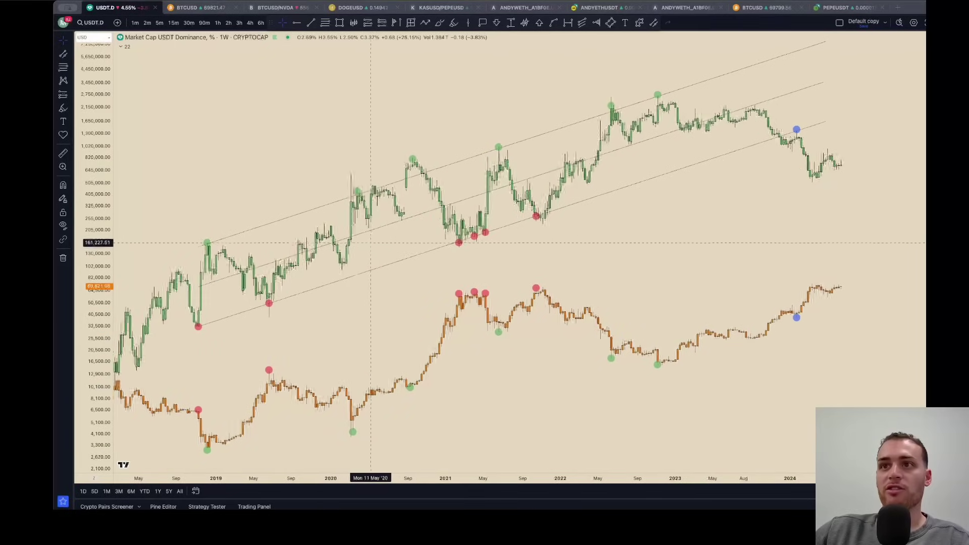
left_click_drag(370, 243, 362, 231)
left_click_drag(936, 290, 936, 240)
scroll(885, 256, "up", 2)
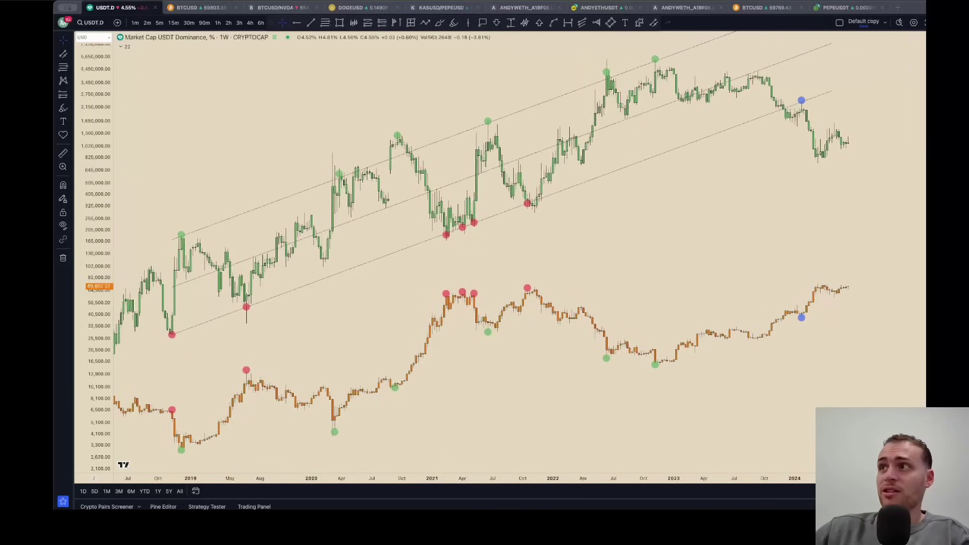
left_click_drag(859, 219, 866, 213)
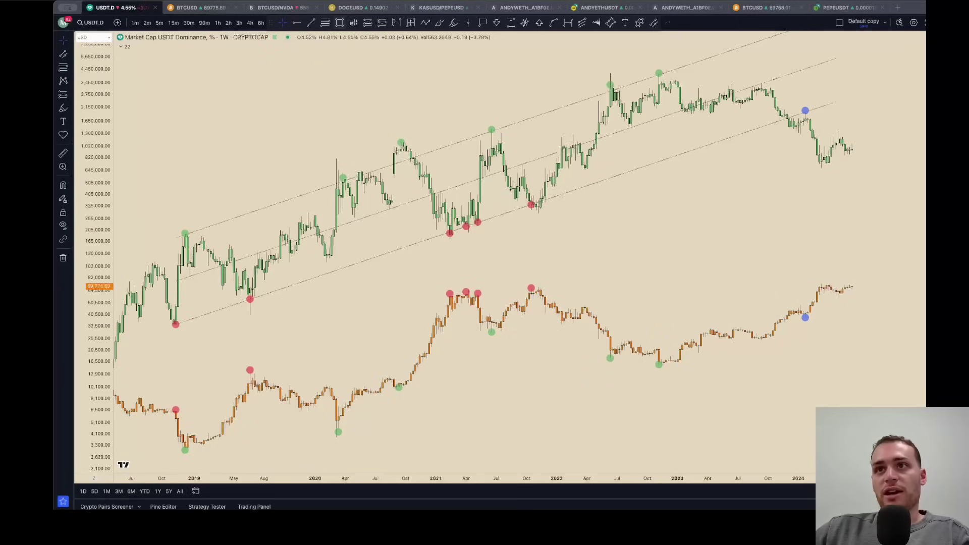
Draw a horizontal rectangle zone at the USDT.D highs from May 2021 to beyond the latest candle and fill it grey.
left_click(339, 23)
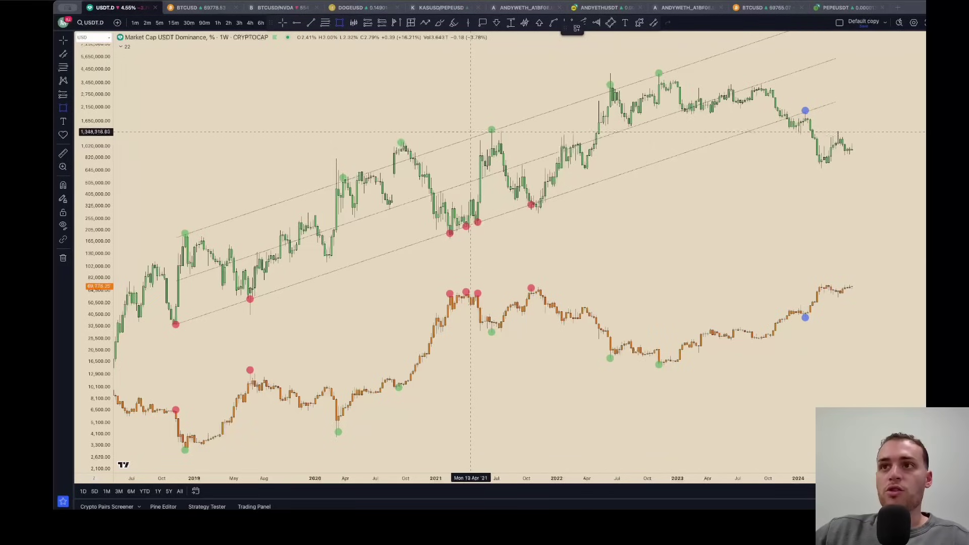
key("ctrl")
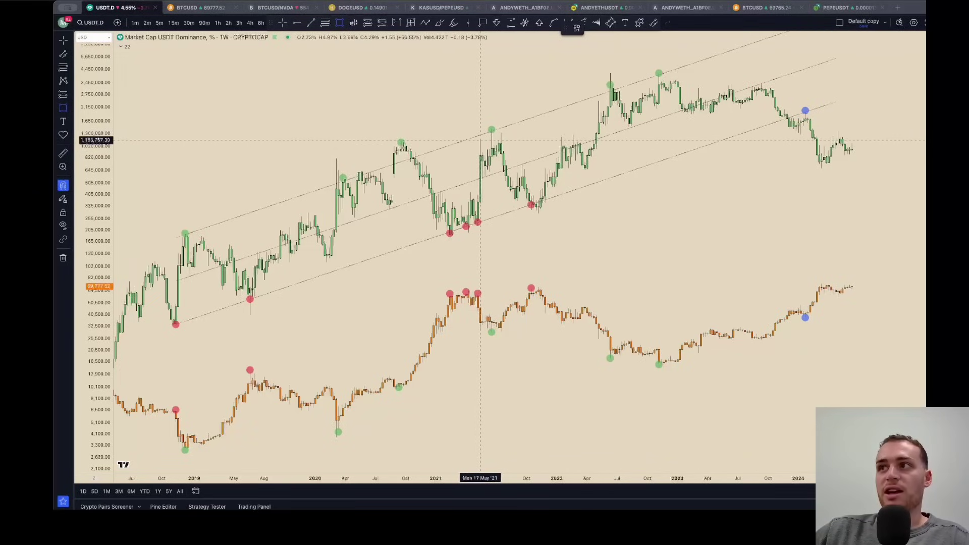
mouse_move(480, 141)
left_mouse_down()
mouse_move(512, 126)
mouse_move(903, 127)
left_mouse_up()
left_click(606, 28)
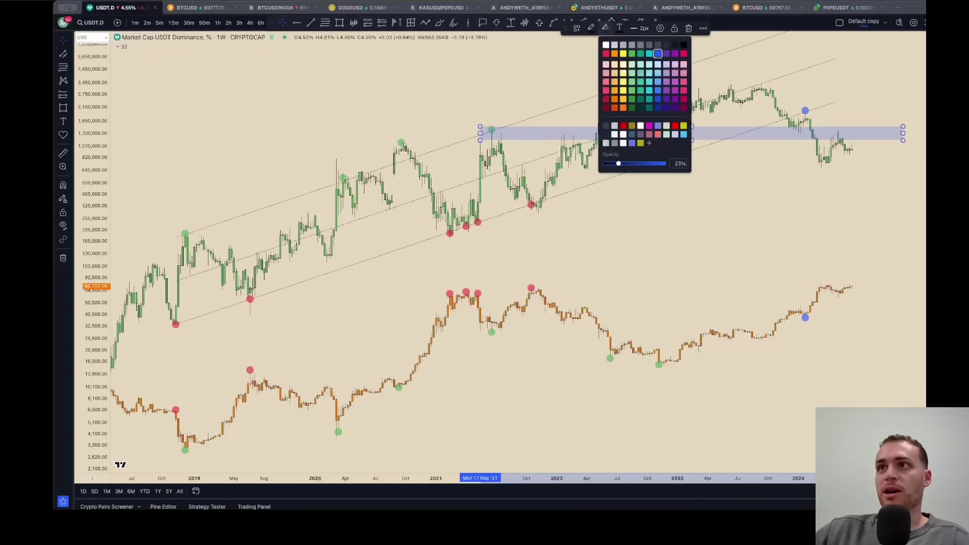
left_click(649, 45)
left_click(530, 65)
left_click_drag(487, 60, 463, 62)
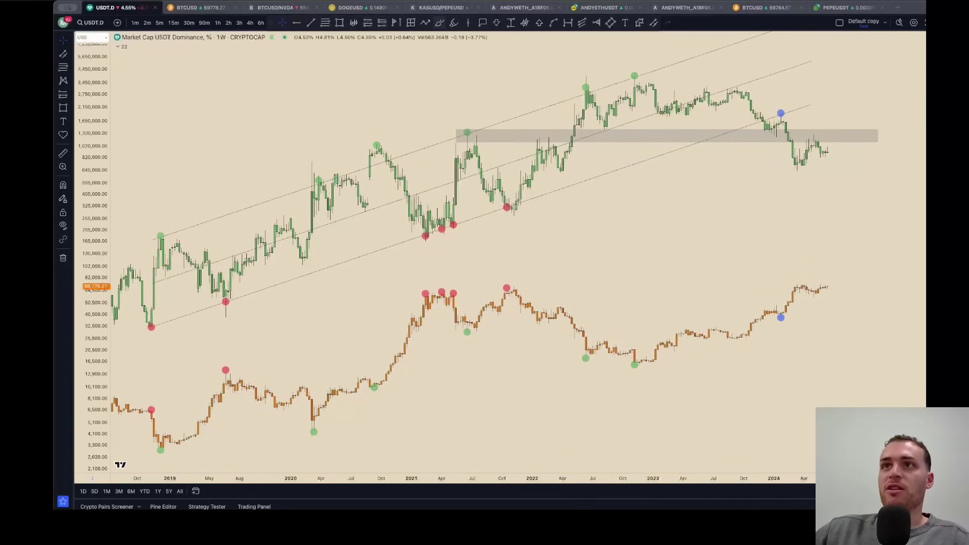
Circle the mid-2021 and 2022 highs at the grey zone with the Brush and draw arcs at its 2022 to 2024 reactions.
left_click(440, 23)
mouse_move(474, 124)
left_mouse_down()
mouse_move(477, 142)
mouse_move(474, 124)
mouse_move(563, 149)
mouse_move(612, 129)
left_mouse_up()
mouse_move(754, 125)
left_mouse_down()
mouse_move(761, 135)
mouse_move(830, 136)
left_mouse_up()
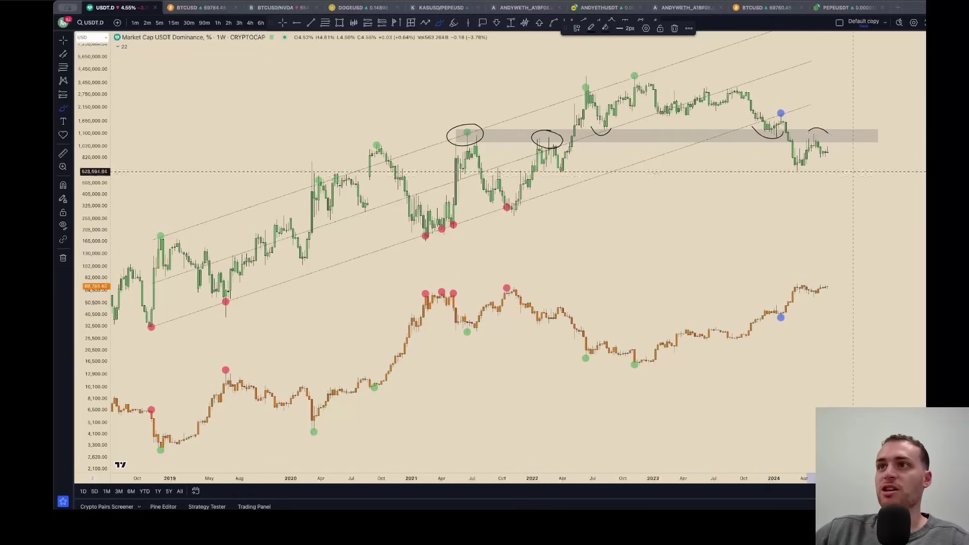
Reposition the floating drawing toolbars, undo the brush marks around the grey zone and return to the normal cursor.
left_click_drag(565, 28, 451, 44)
left_click_drag(271, 22, 267, 38)
left_click(654, 23)
left_click(654, 23)
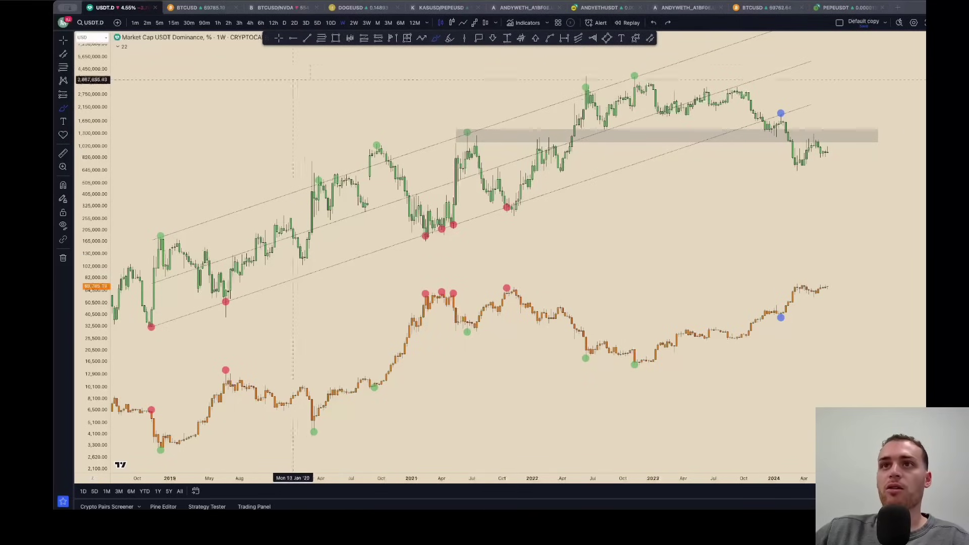
left_click(279, 38)
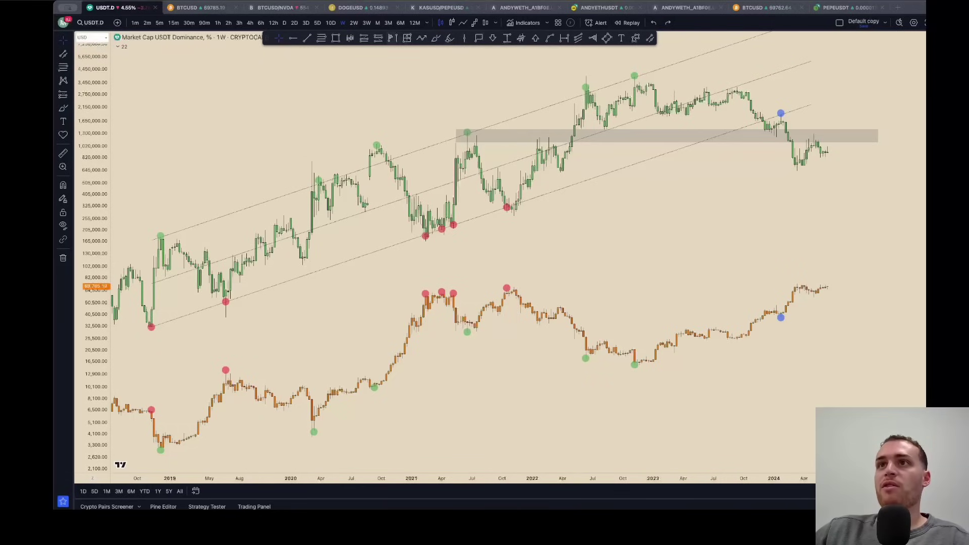
Place a long position at the latest USDT.D candle with a target about 144% above entry and a stop about 13% below.
left_click(364, 38)
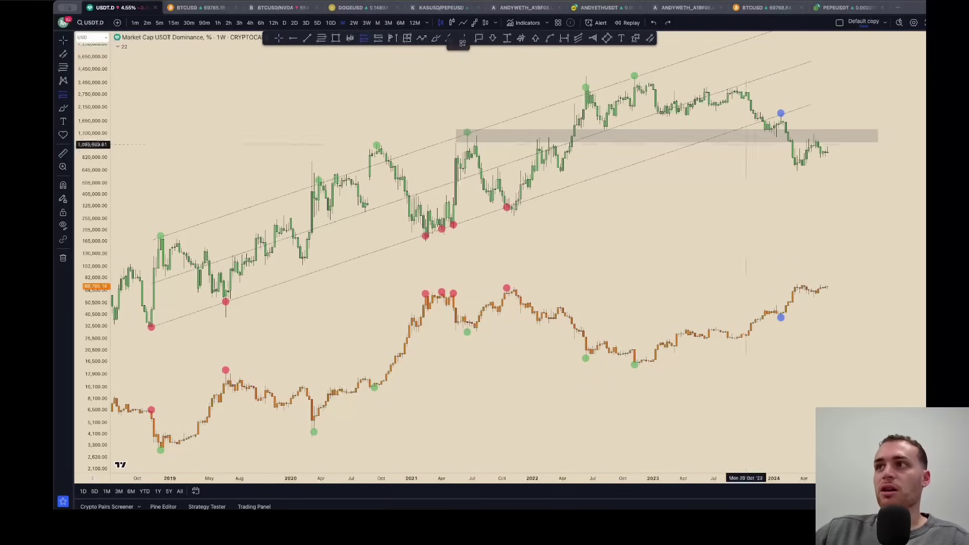
left_click(829, 153)
left_click_drag(830, 202, 829, 167)
left_click_drag(829, 120, 829, 61)
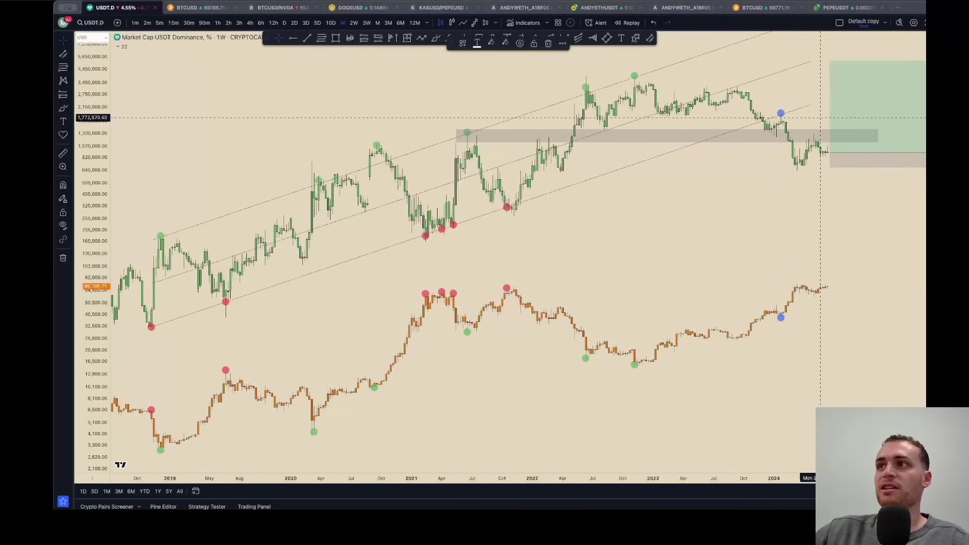
left_click(825, 229)
Delete the long position from the USDT.D chart.
scroll(825, 229, "down", 2)
scroll(825, 229, "up", 1)
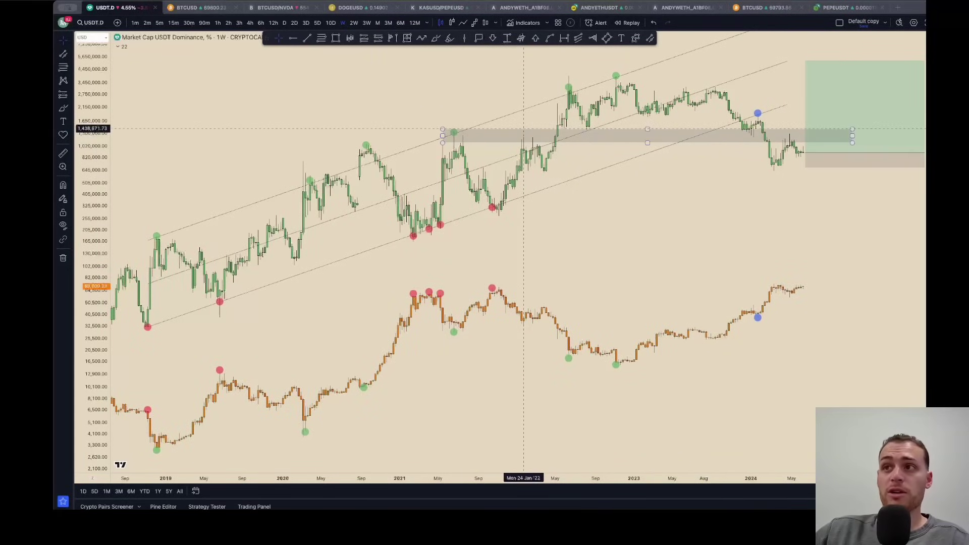
left_click(839, 167)
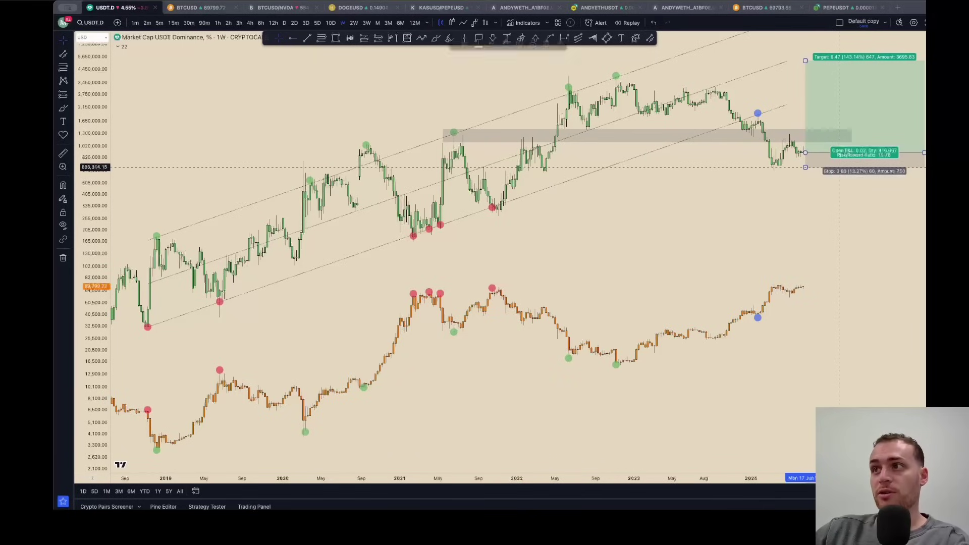
key("Delete")
Highlight Bitcoin's rally from September 2020 to early 2021 with a rotated rectangle.
scroll(825, 221, "down", 1)
scroll(824, 222, "left", 1)
scroll(825, 221, "up", 1)
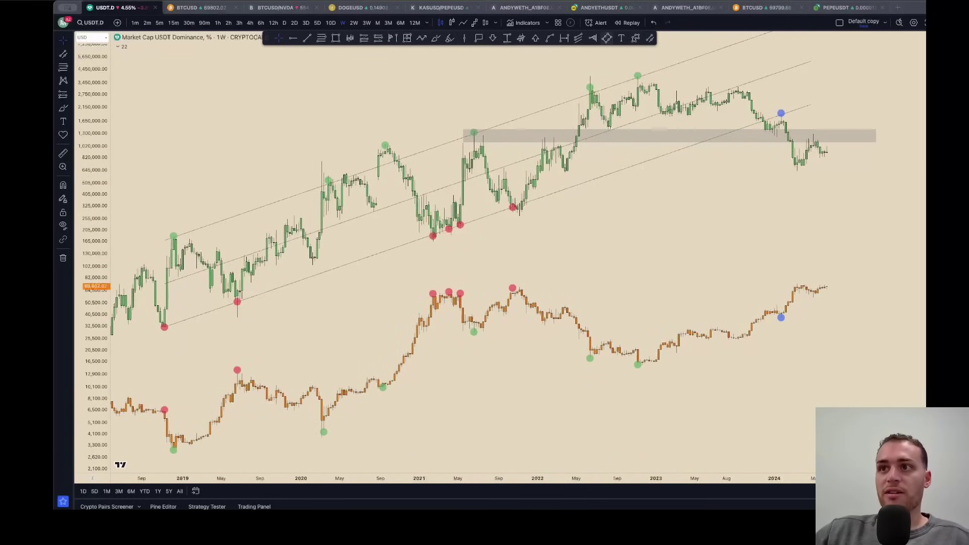
left_click(607, 38)
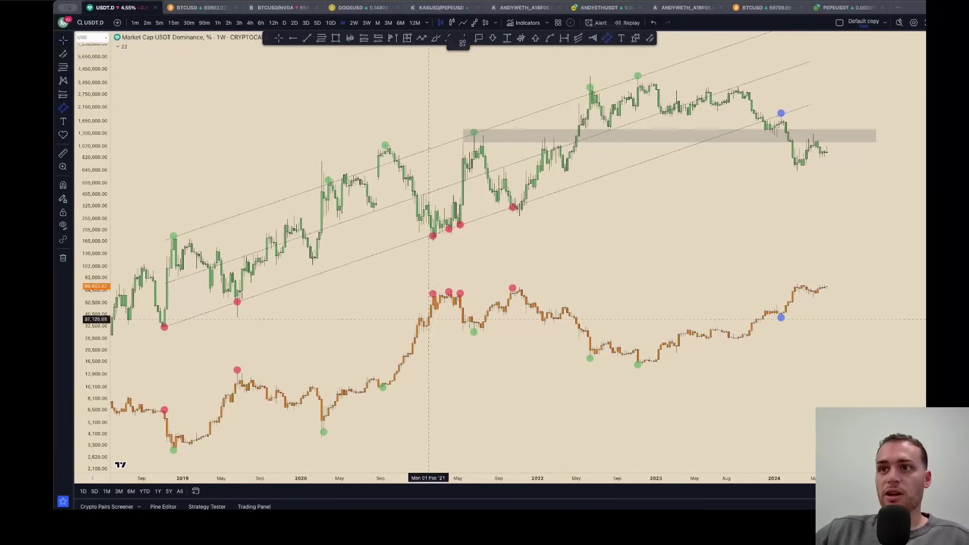
left_click(440, 293)
left_click(426, 286)
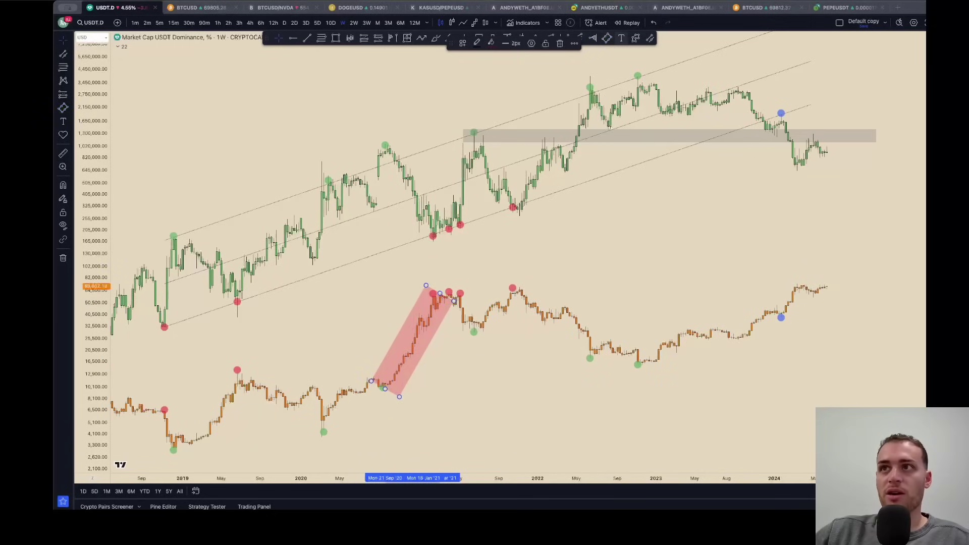
Cover the matching USDT.D decline from the September 2020 upper-channel touch to the early-2021 lower-channel touch with a rotated rectangle.
left_click(607, 38)
left_click(385, 146)
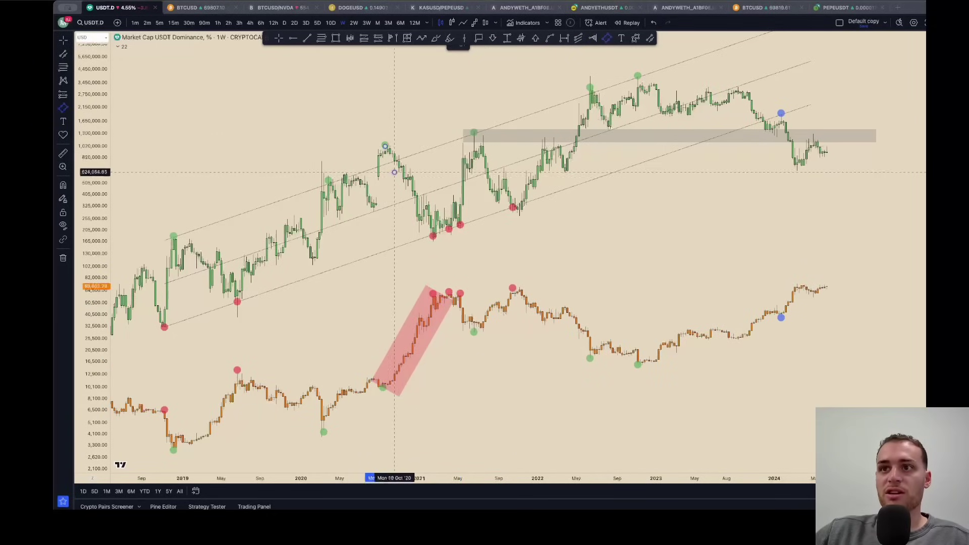
left_click(440, 239)
left_click(454, 231)
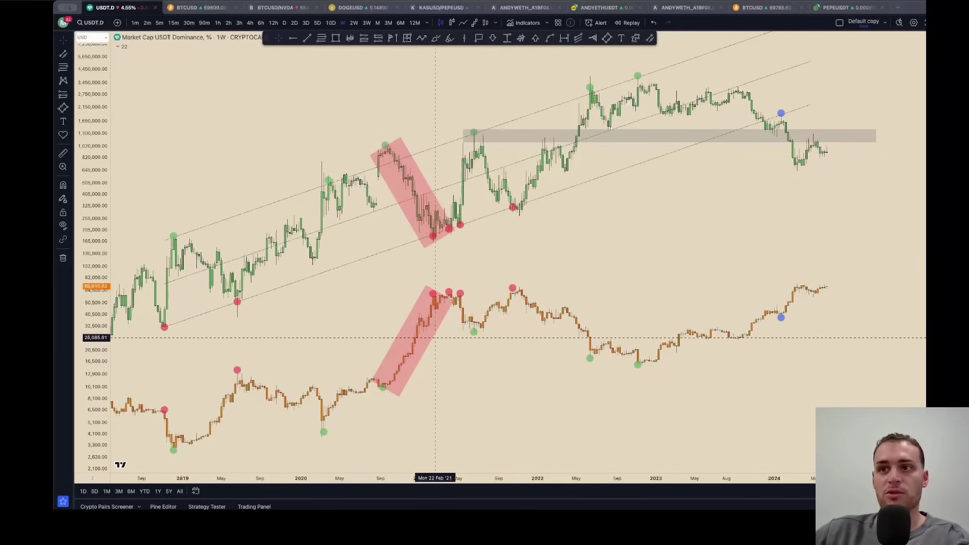
Delete the rotated rectangle over Bitcoin's 2020–2021 rally.
left_click(433, 337)
key("Delete")
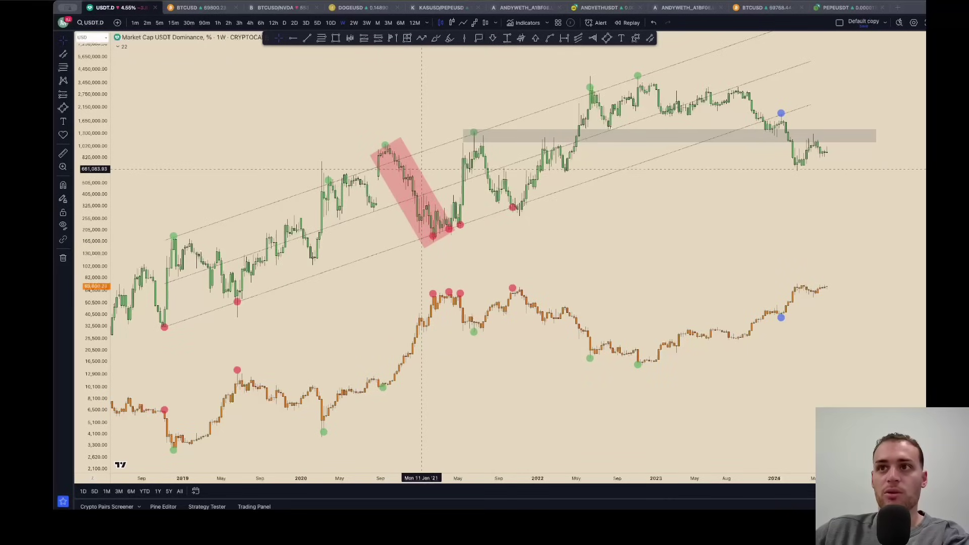
Delete the rotated rectangle covering the USDT.D decline from September 2020 to early 2021.
left_click(421, 169)
key("Delete")
Draw a rising trend line from the 2024 USDT.D low, beneath the latest candles, up to the existing grey zone's lower edge.
scroll(580, 277, "down", 1)
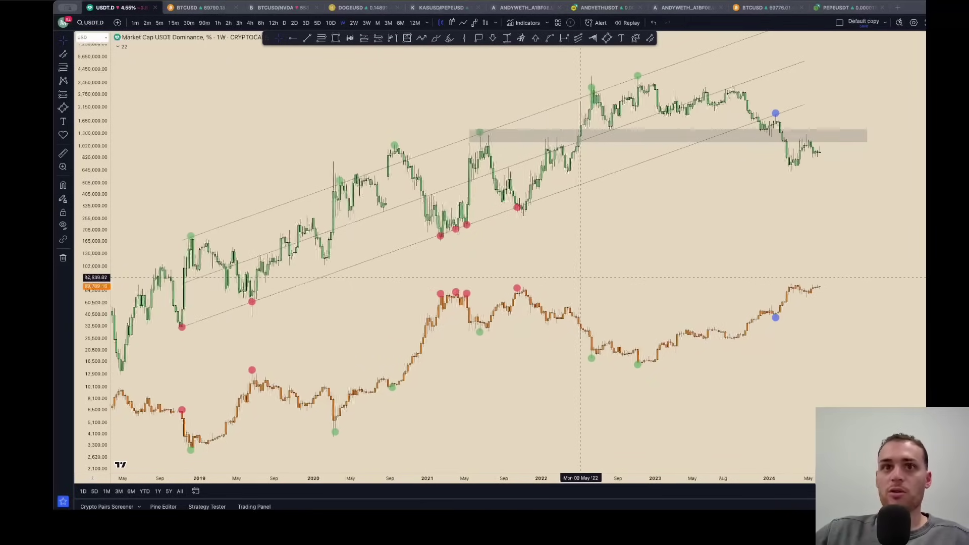
scroll(581, 278, "right", 1)
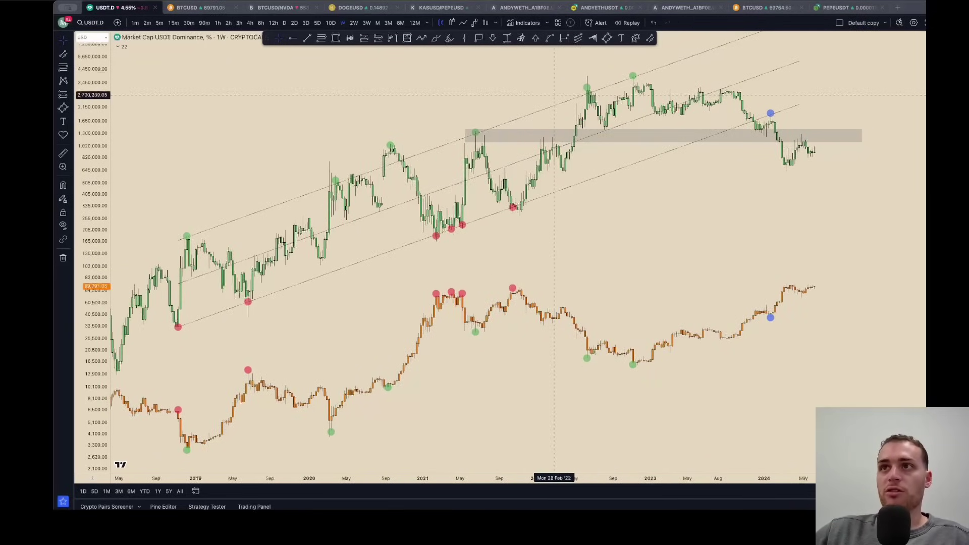
left_click(307, 38)
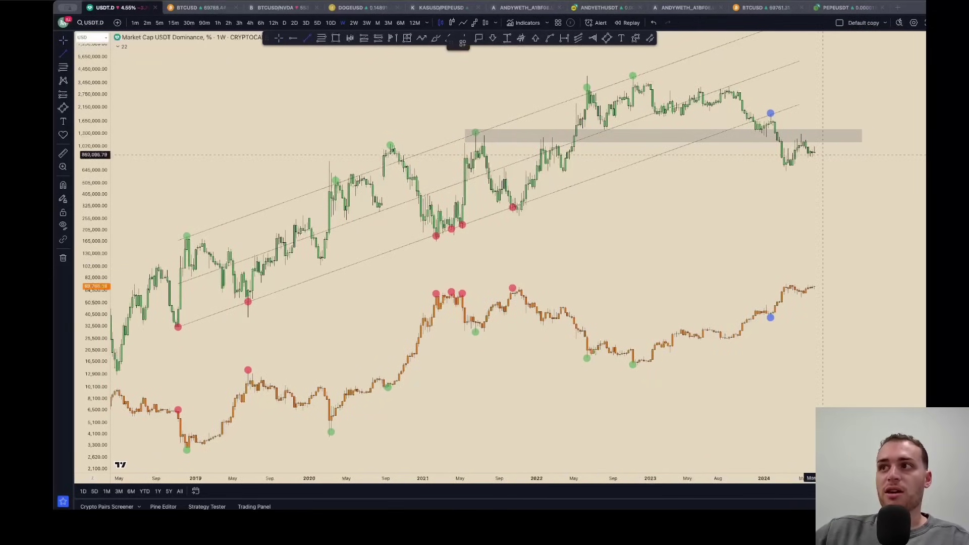
left_click(787, 170)
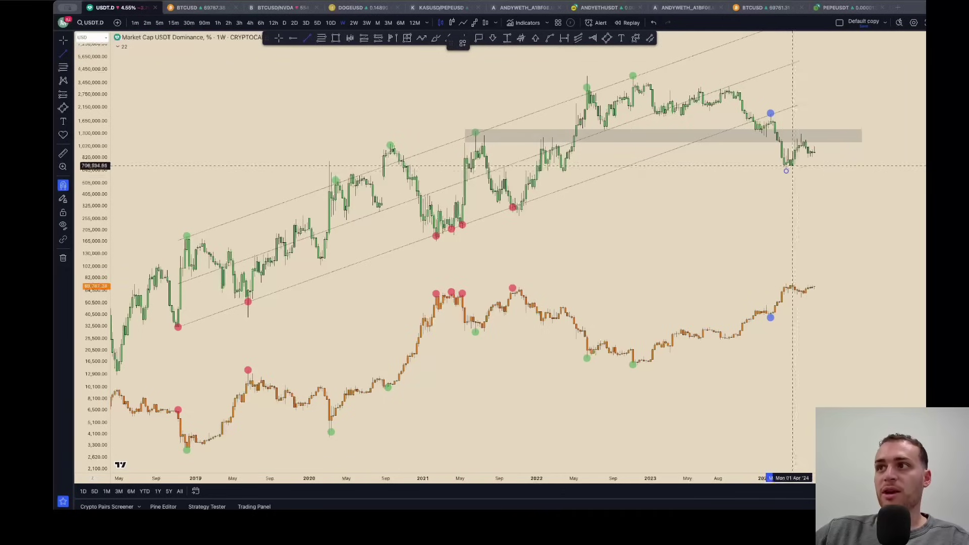
left_click(842, 142)
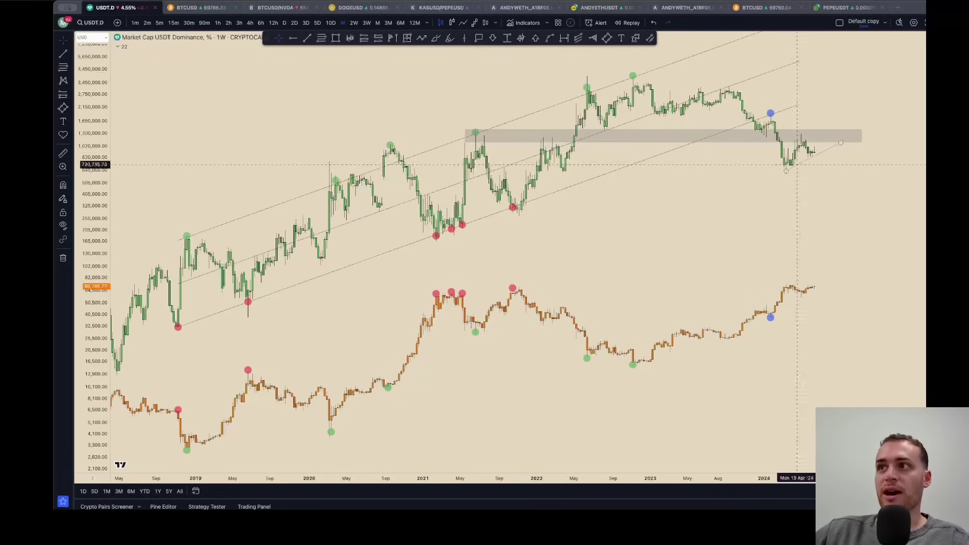
Sketch brush projections from the latest candles, with USDT.D dropping towards its 2021 lows and Bitcoin climbing steeply.
left_click(435, 38)
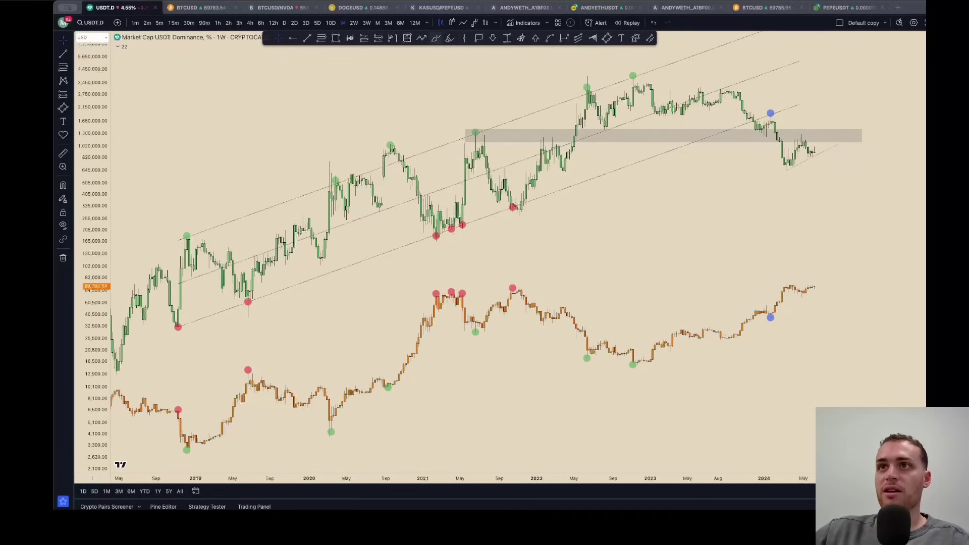
left_click_drag(815, 153, 825, 192)
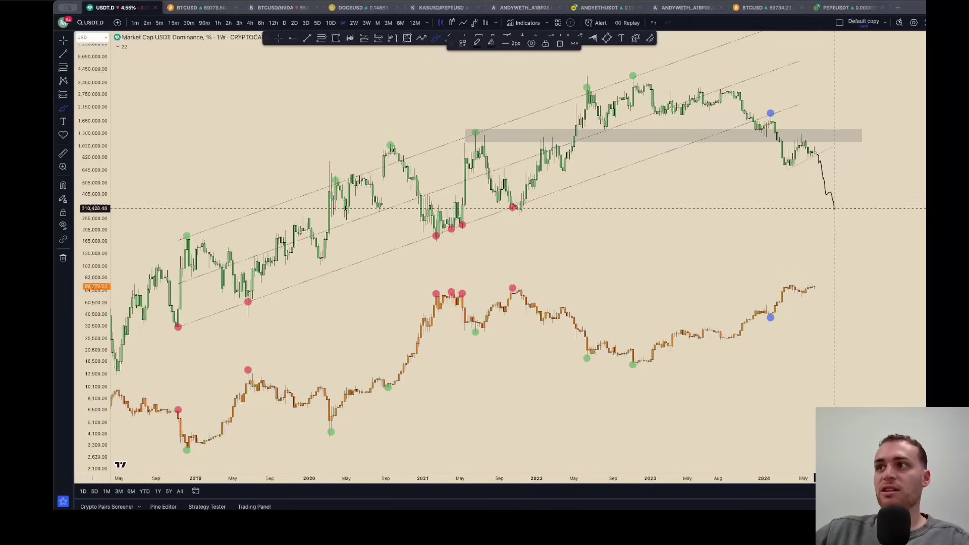
left_click_drag(814, 287, 837, 224)
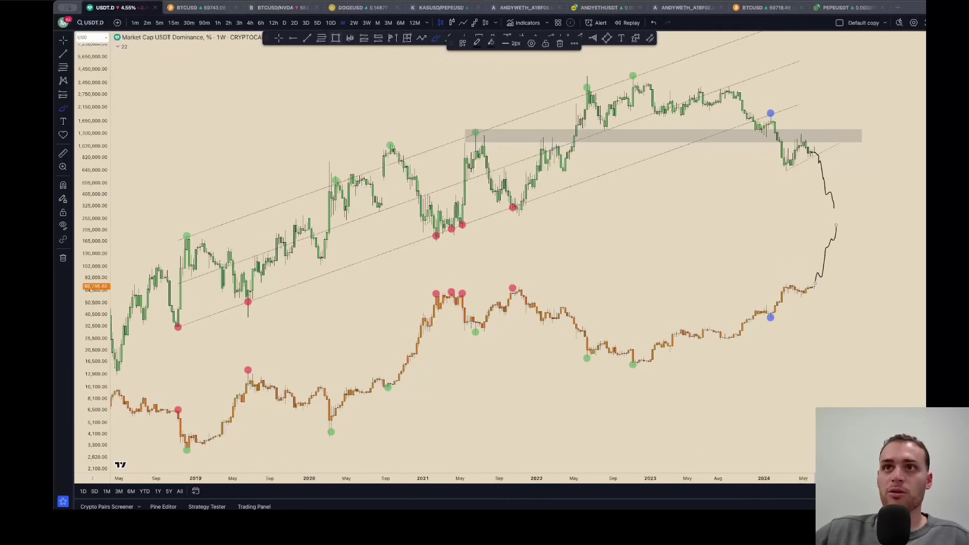
Draw a long, thin rectangle zone from July 2019 to beyond the latest candles, level with the end of the projected USDT.D drop.
left_click(335, 38)
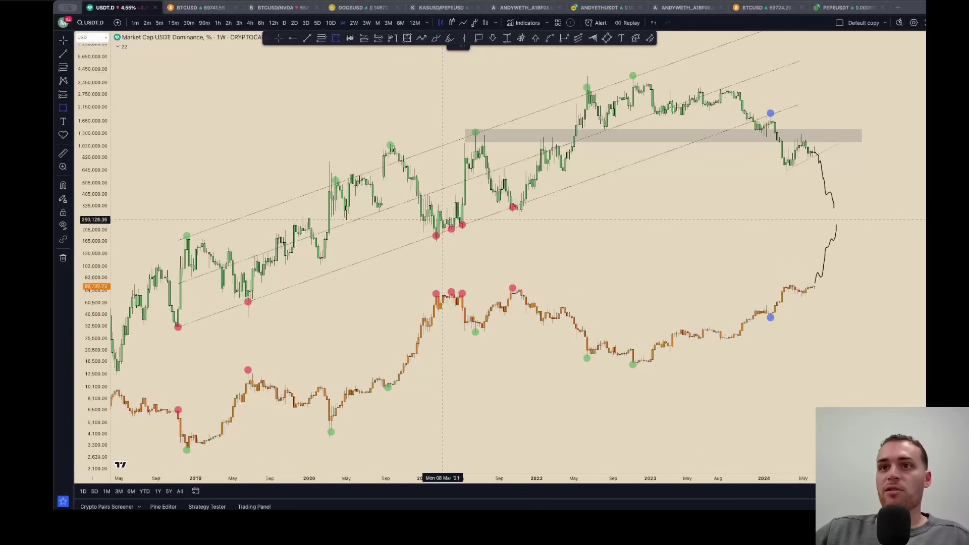
left_click_drag(255, 222, 897, 209)
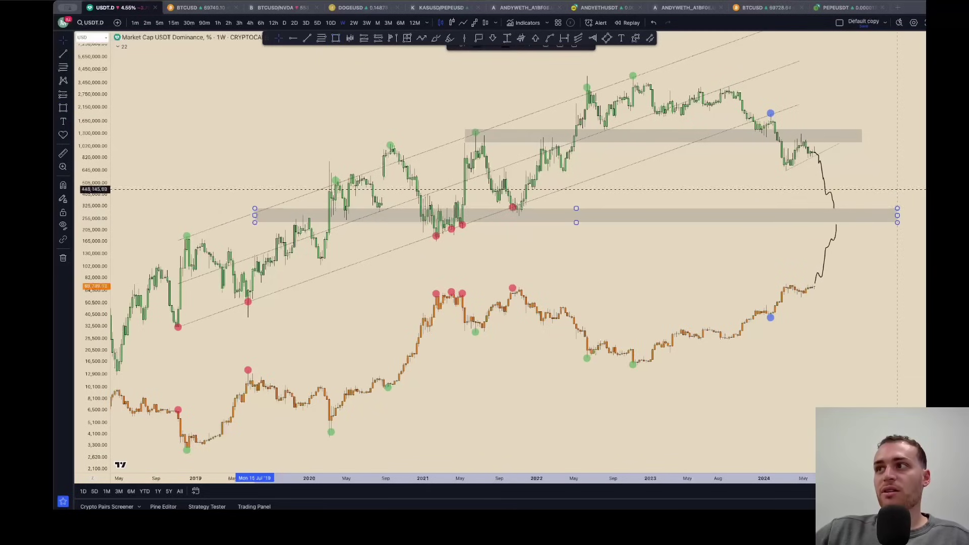
left_click(898, 191)
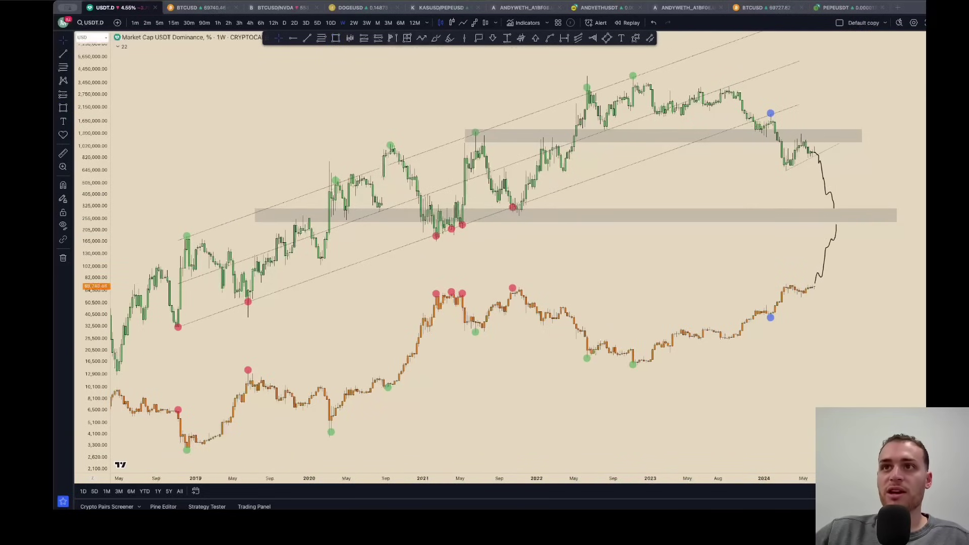
Mark the lower zone's touches with brush circles and arcs at the late-2019 highs, the 2020 and 2021 lows, and the projected USDT.D endpoint.
left_click(436, 39)
left_click_drag(348, 204, 367, 217)
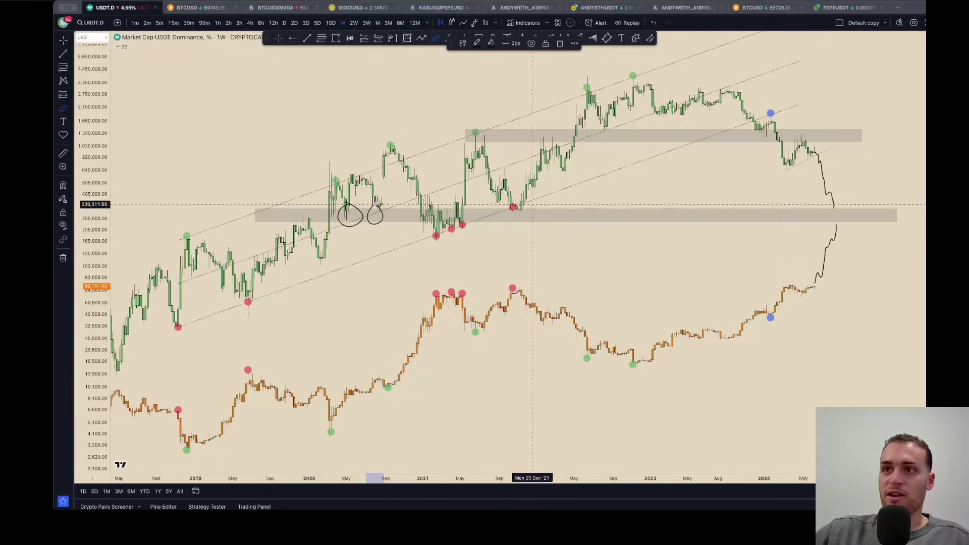
left_click_drag(523, 204, 502, 205)
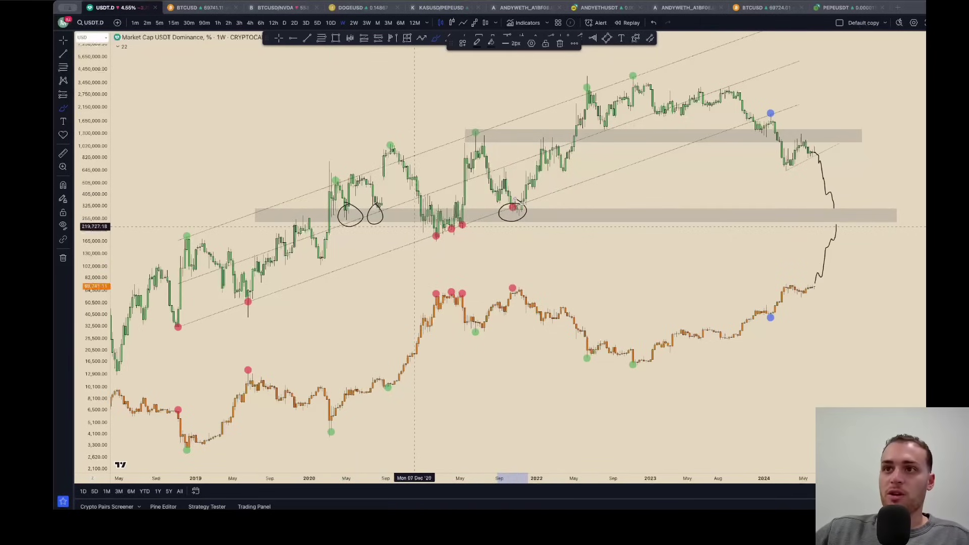
left_click_drag(415, 228, 478, 226)
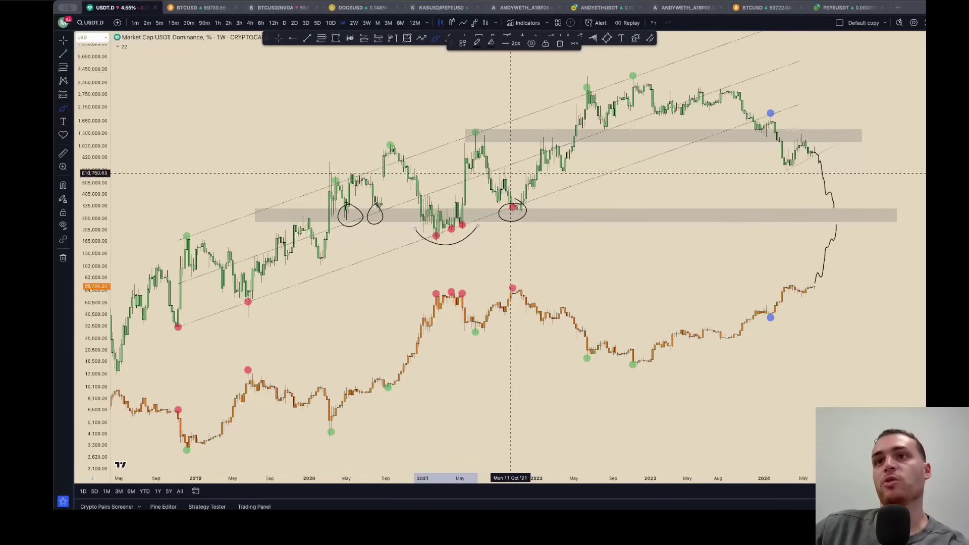
mouse_move(280, 222)
left_mouse_down()
mouse_move(316, 213)
mouse_move(297, 227)
mouse_move(319, 213)
left_mouse_up()
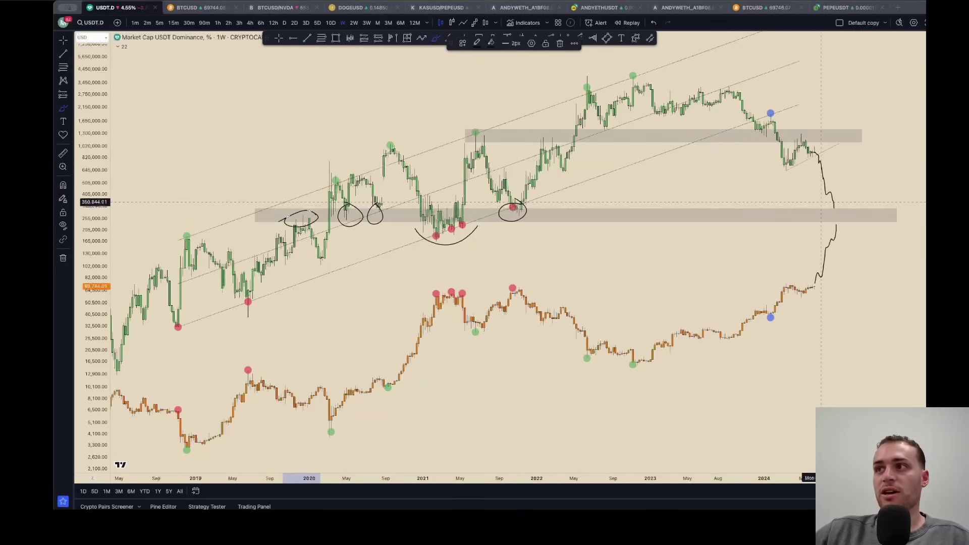
mouse_move(822, 206)
left_mouse_down()
mouse_move(835, 223)
mouse_move(857, 208)
left_mouse_up()
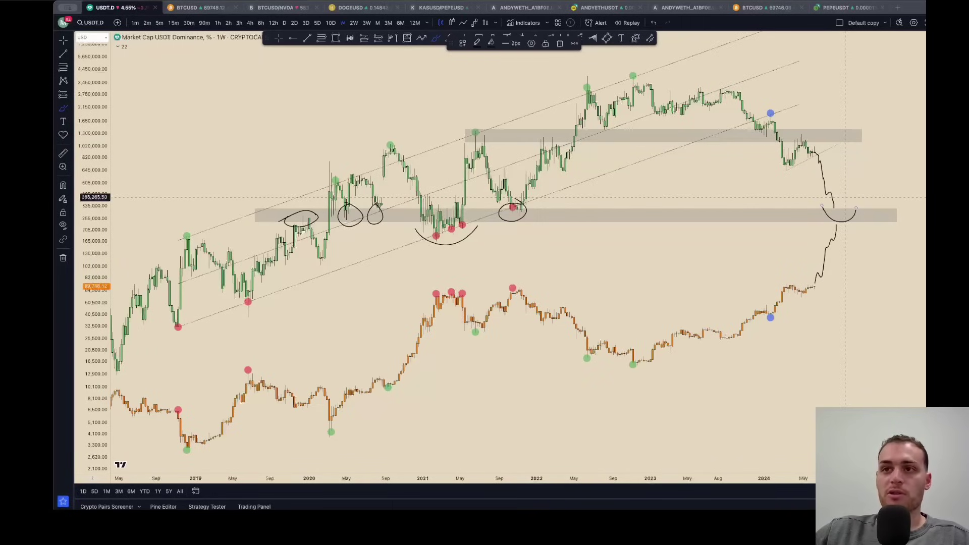
left_click(279, 38)
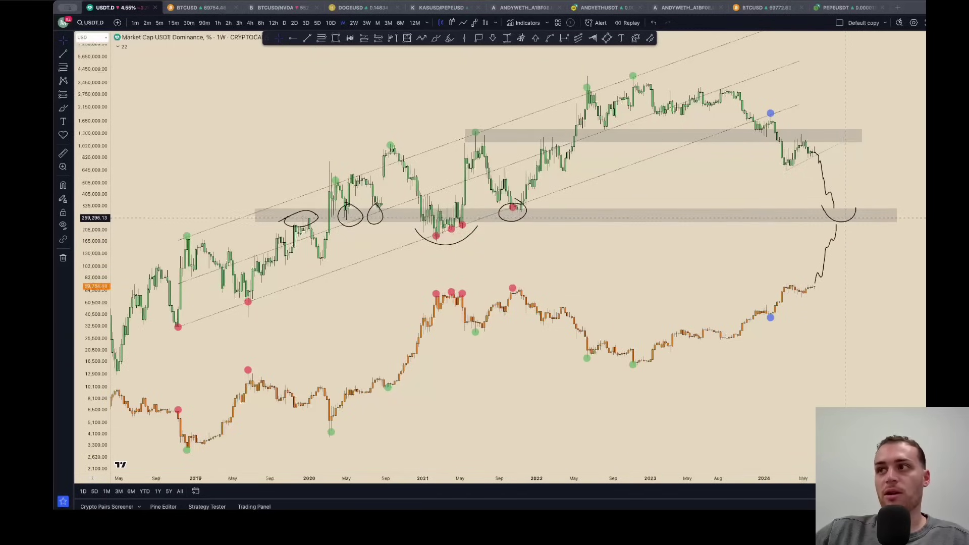
Switch to the BTCUSD chart and show its long-term history on the two-week timeframe with a logarithmic price scale.
left_click(197, 7)
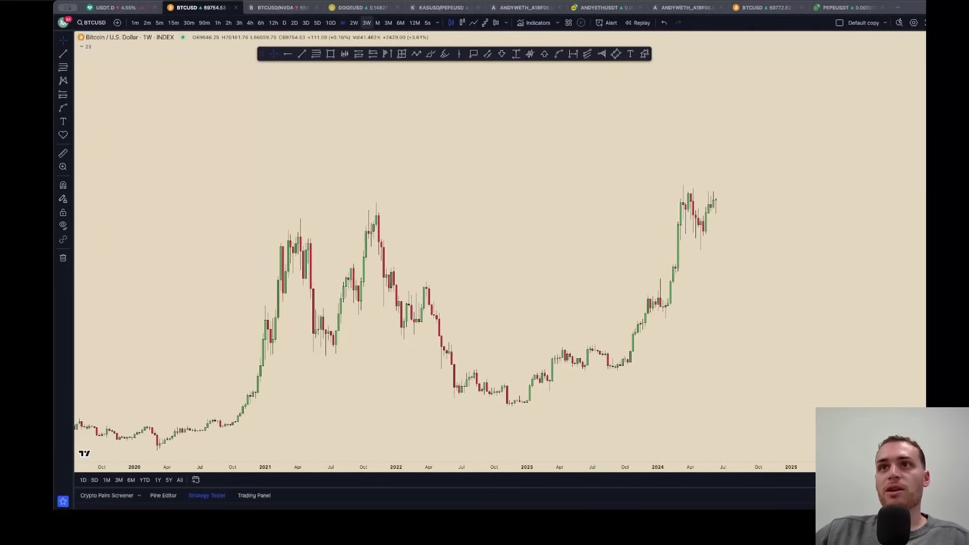
left_click(353, 22)
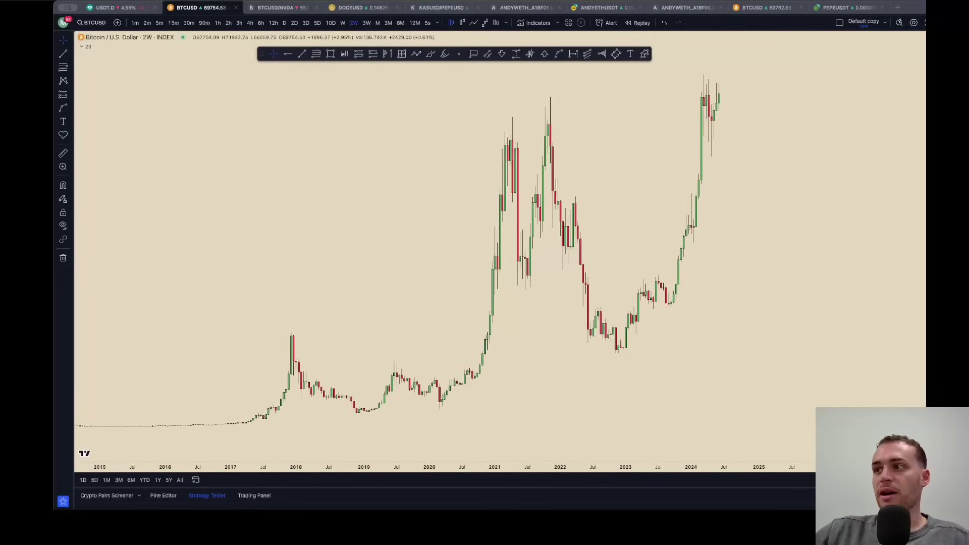
key("alt+l")
scroll(752, 329, "down", 5)
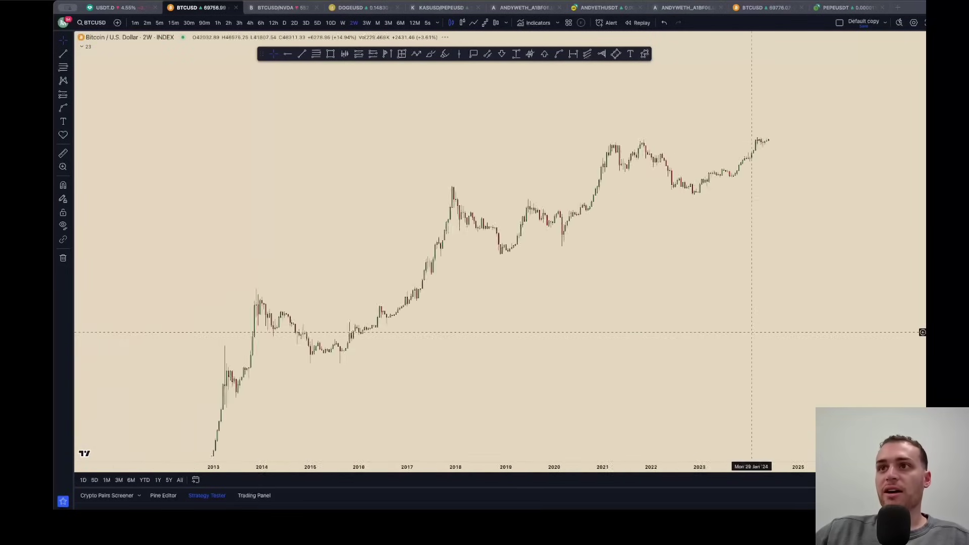
scroll(866, 335, "up", 6)
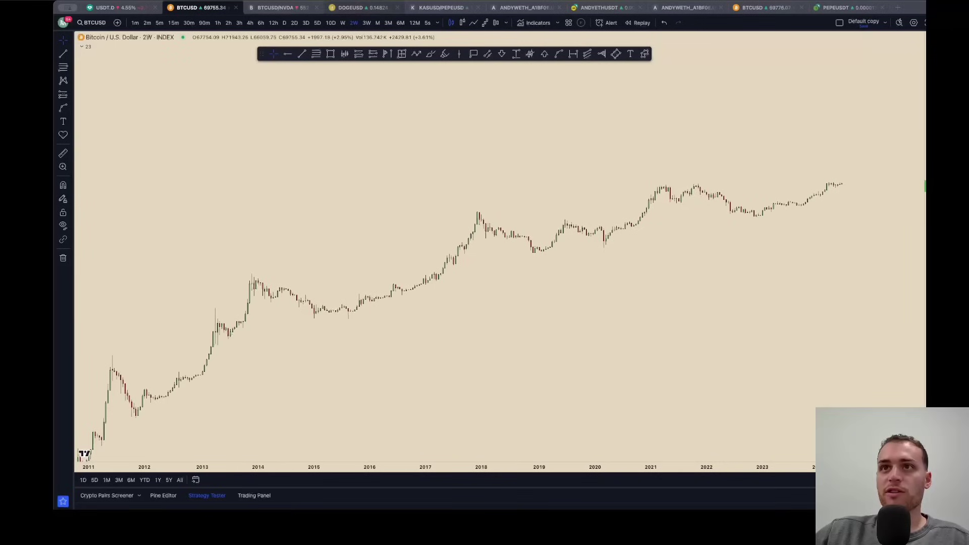
scroll(483, 150, "down", 3)
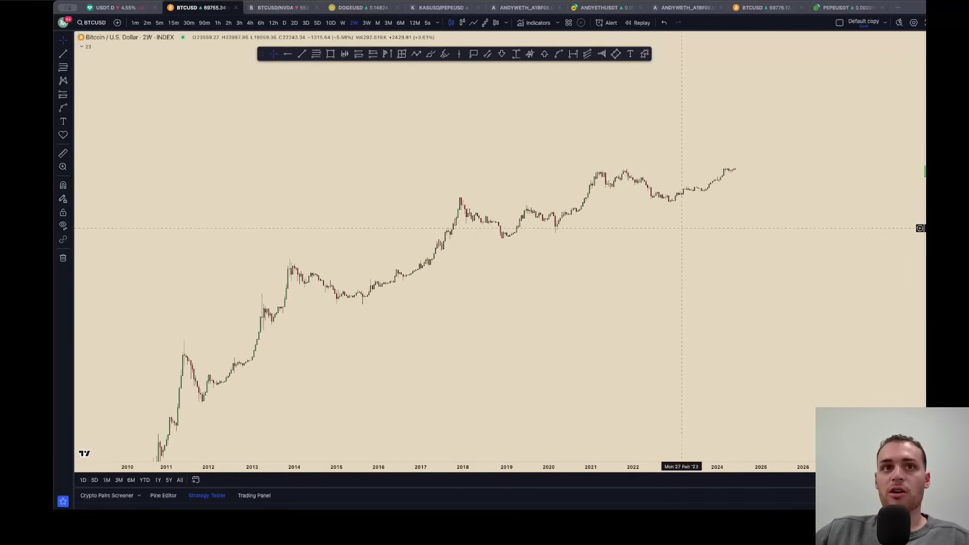
scroll(676, 225, "up", 2)
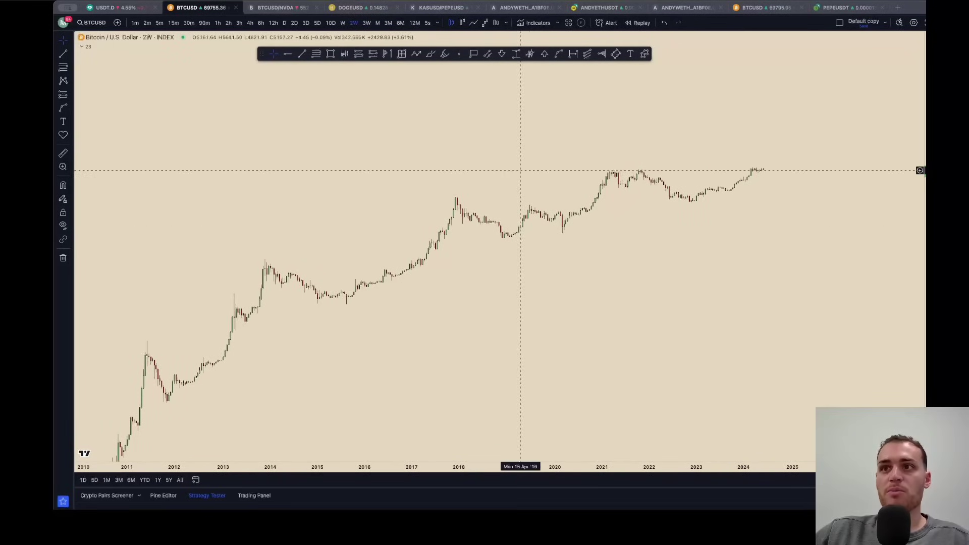
Show the hidden "4 halvings" drawing group on the Bitcoin chart using the Object Tree, then close the tree.
left_click(935, 79)
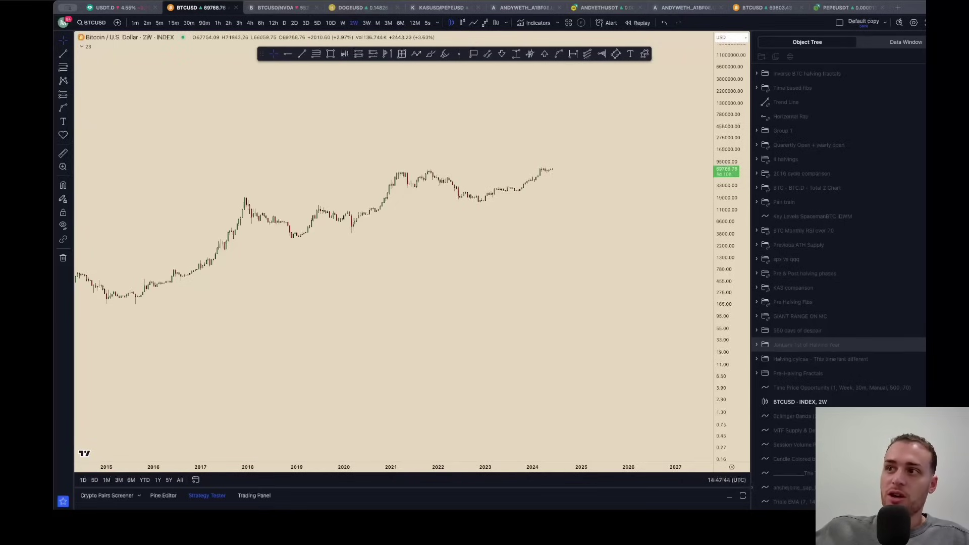
scroll(649, 283, "down", 2)
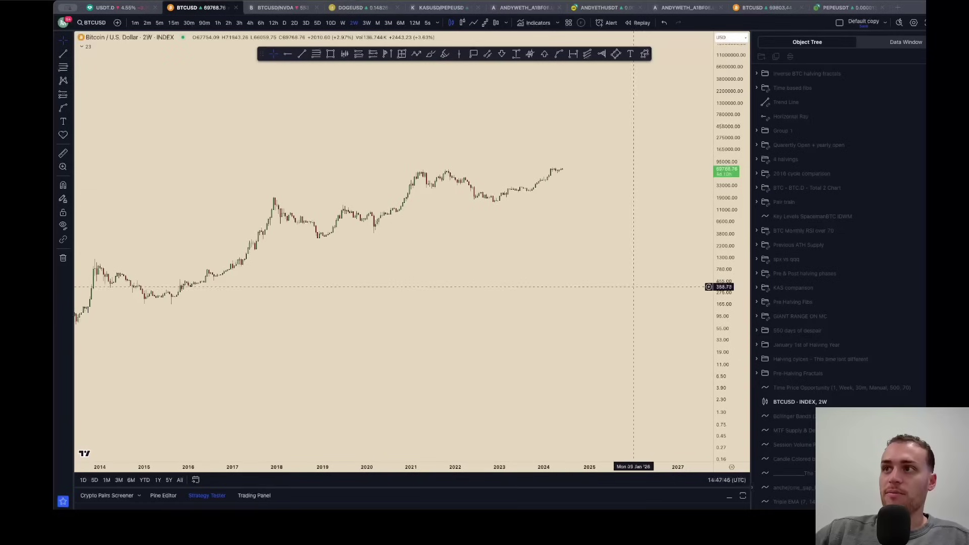
left_click(938, 159)
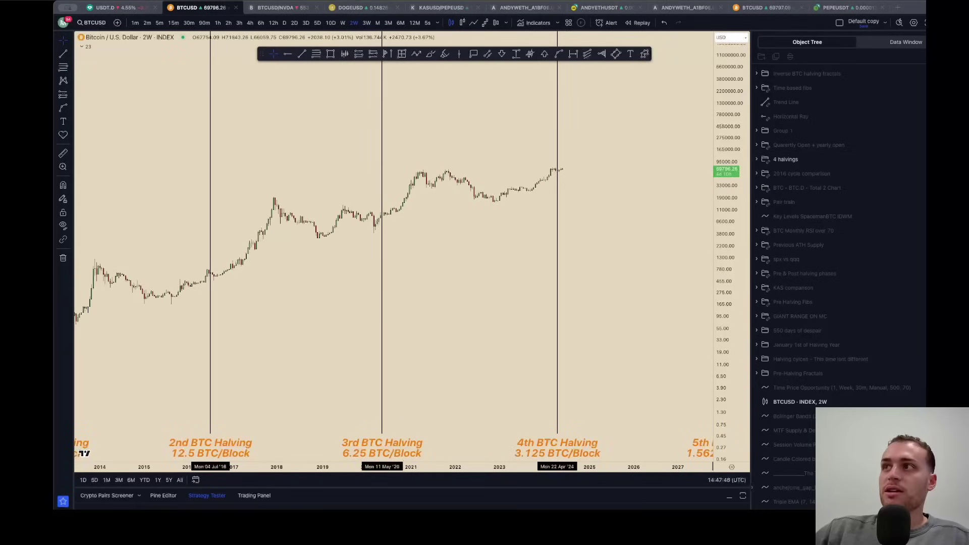
left_click(967, 124)
Change the Bitcoin chart to the three-week timeframe and stretch the price scale with all four halving lines in view.
scroll(426, 140, "up", 3)
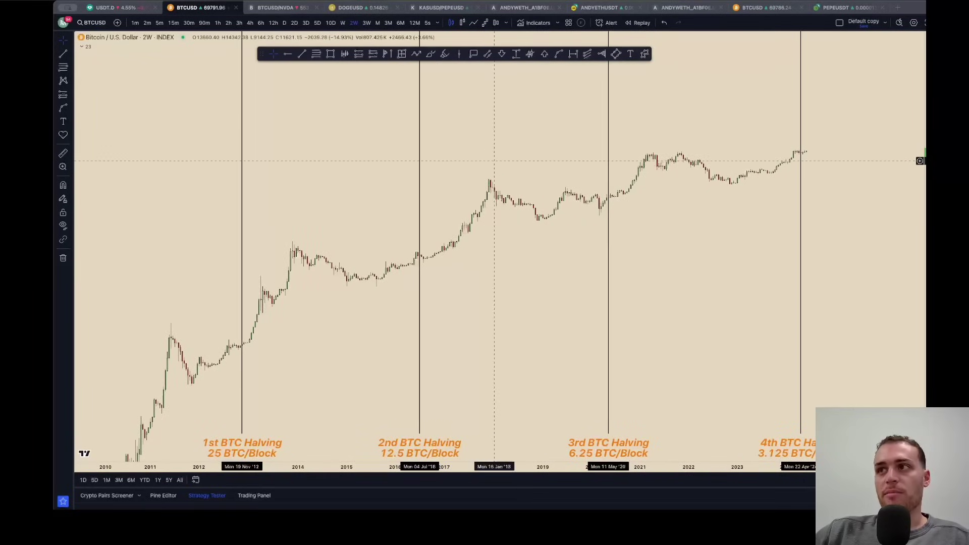
scroll(474, 165, "right", 2)
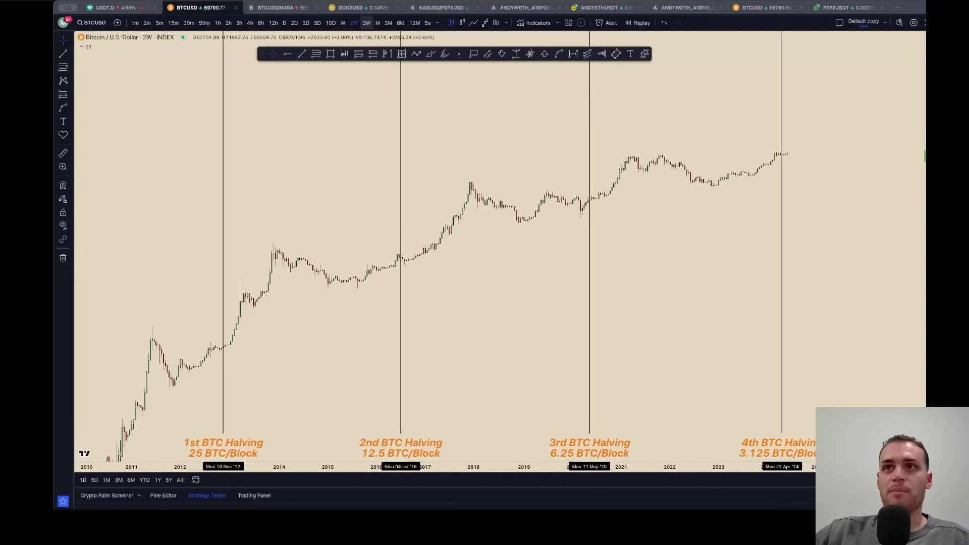
left_click(367, 22)
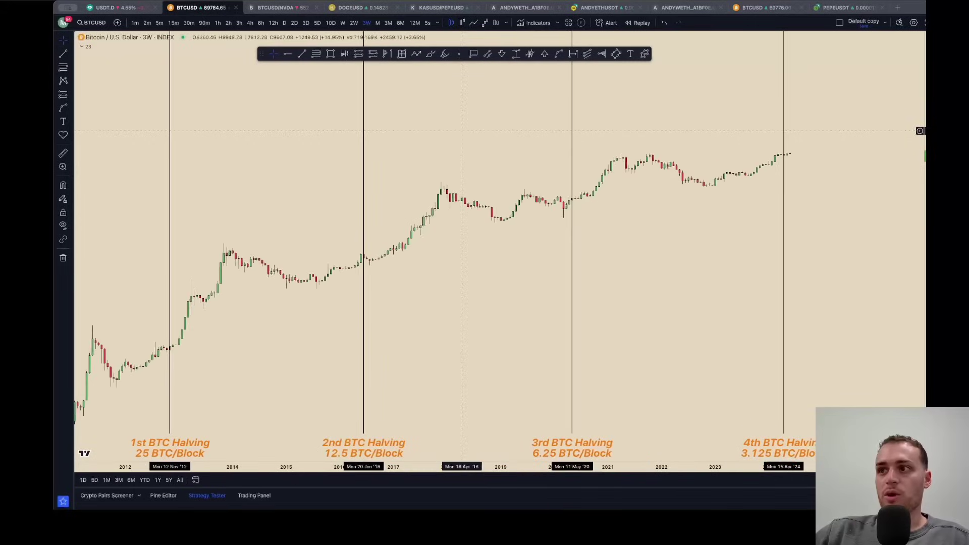
scroll(462, 131, "left", 5)
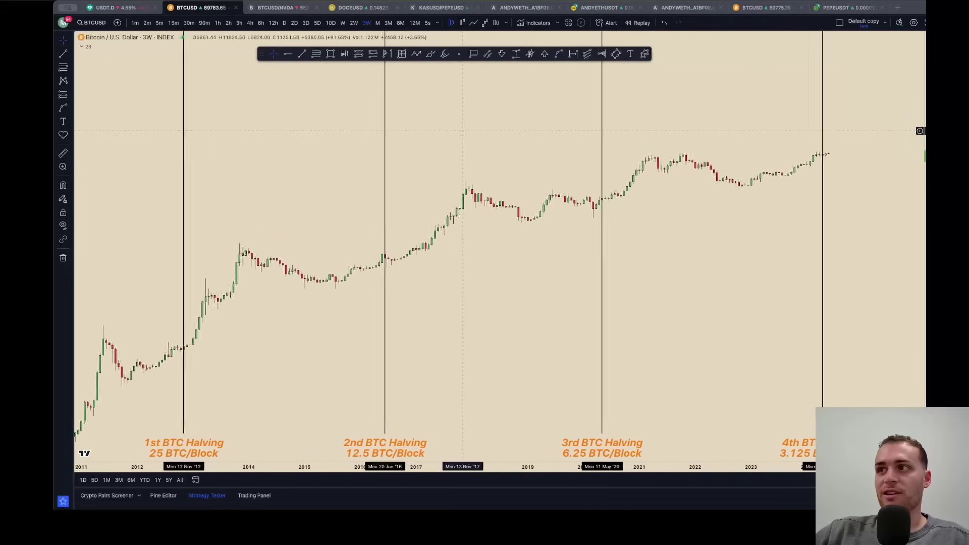
scroll(463, 132, "up", 5)
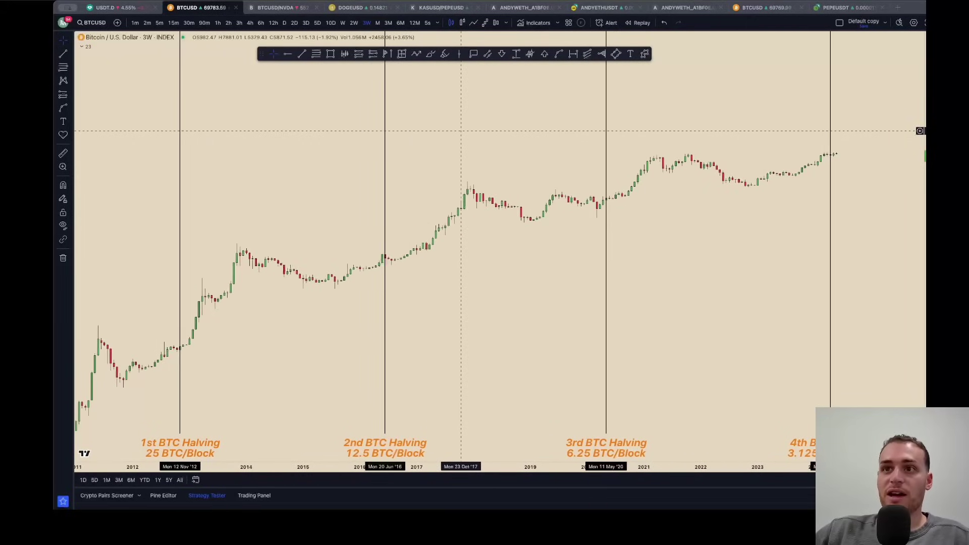
scroll(461, 131, "up", 3)
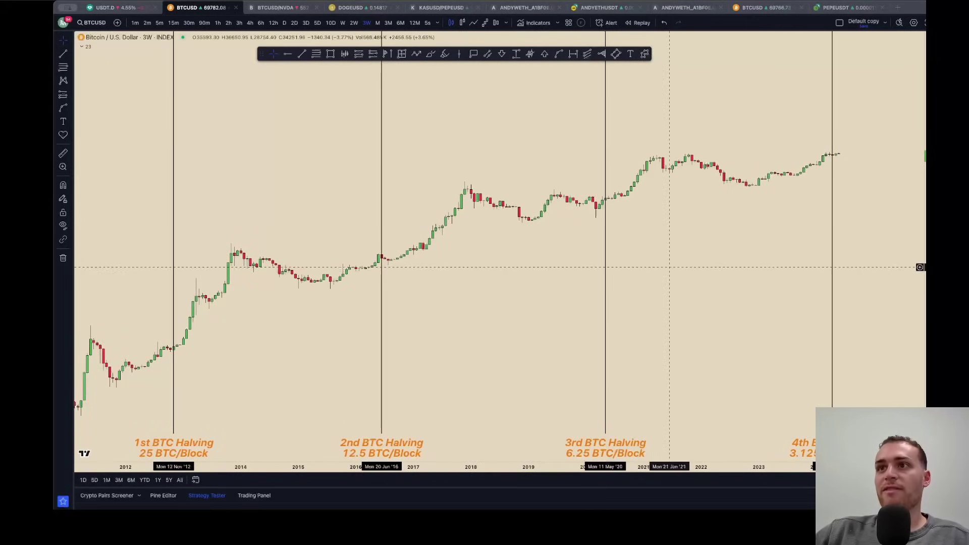
left_click_drag(936, 336, 922, 280)
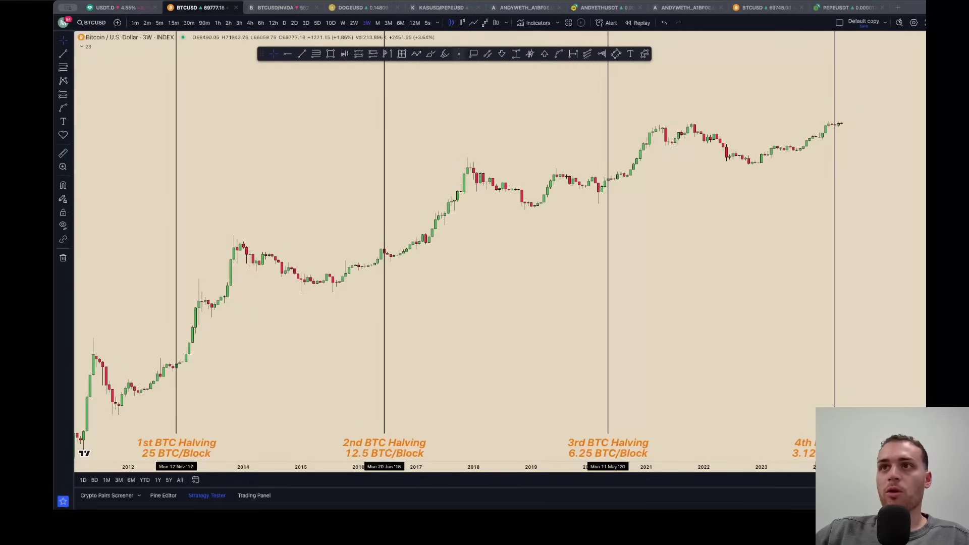
Circle the price at each of the four halving lines with the Brush and draw a rising curve after each one.
left_click(431, 54)
mouse_move(180, 357)
left_mouse_down()
mouse_move(167, 365)
mouse_move(250, 278)
left_mouse_up()
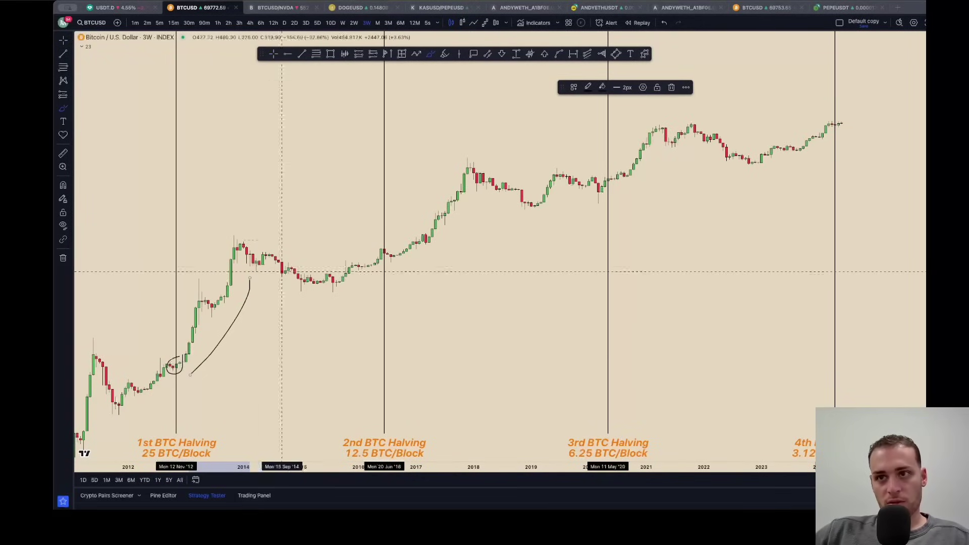
mouse_move(386, 246)
left_mouse_down()
mouse_move(381, 272)
mouse_move(387, 245)
left_mouse_up()
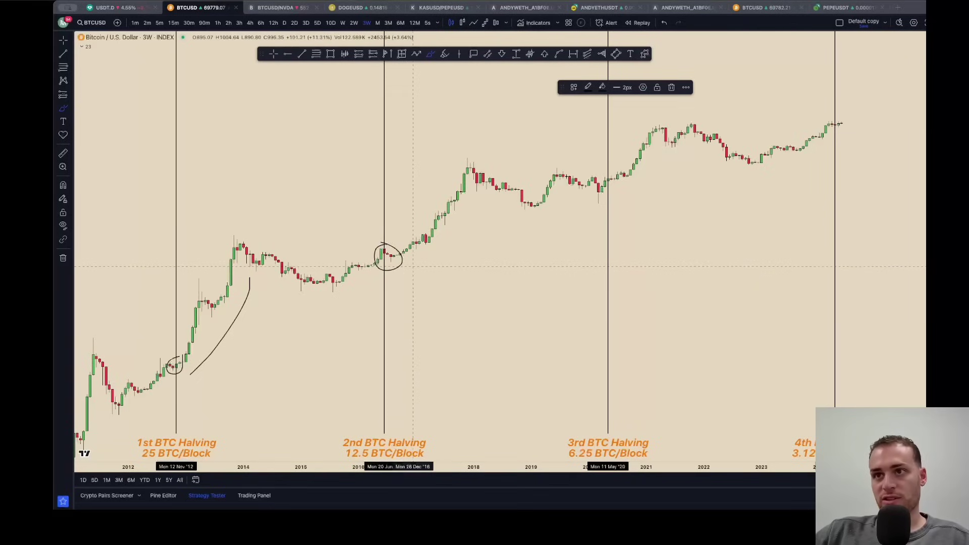
mouse_move(413, 268)
left_mouse_down()
mouse_move(474, 186)
mouse_move(473, 172)
left_mouse_up()
mouse_move(617, 167)
left_mouse_down()
mouse_move(597, 190)
mouse_move(618, 169)
left_mouse_up()
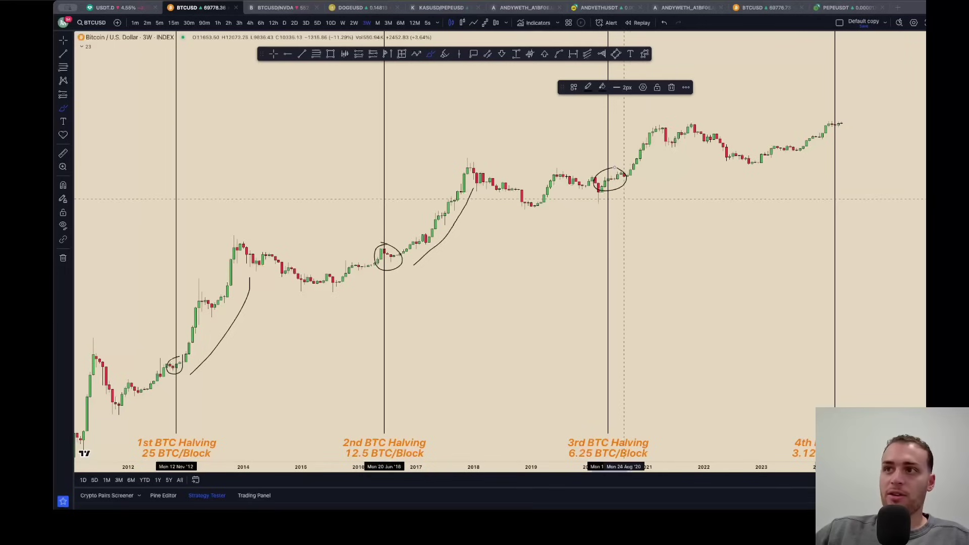
left_click_drag(617, 198, 670, 147)
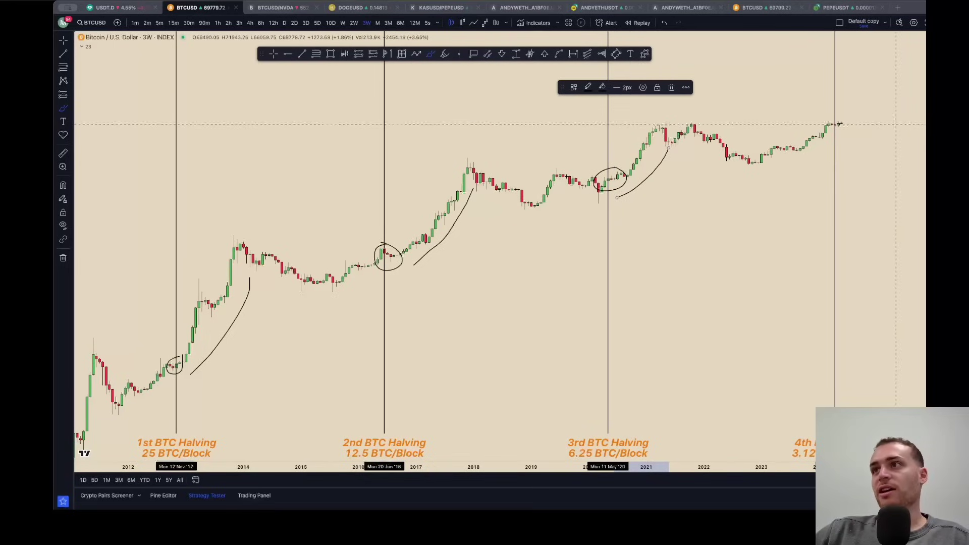
left_click_drag(844, 120, 845, 118)
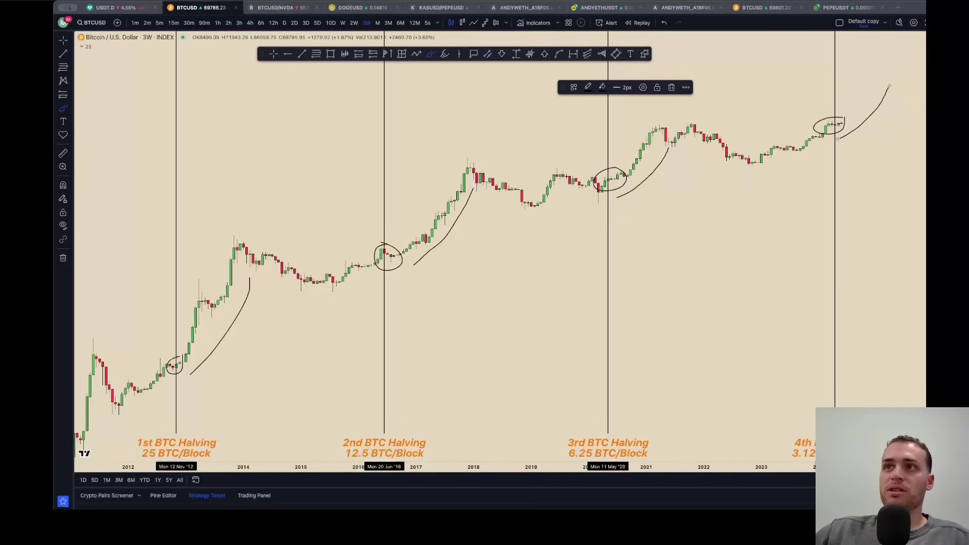
Move the floating drawing toolbar aside and undo all the brush circles and curves around the halvings.
left_click_drag(562, 86, 432, 80)
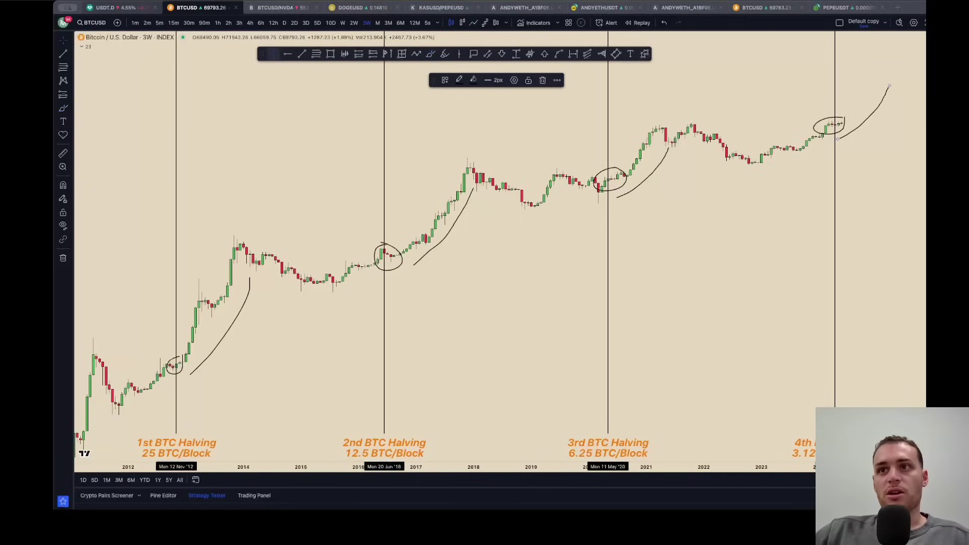
key("ctrl+z")
key("ctrl+z")
key("ctrl+z")
key("ctrl+z")
key("ctrl+z")
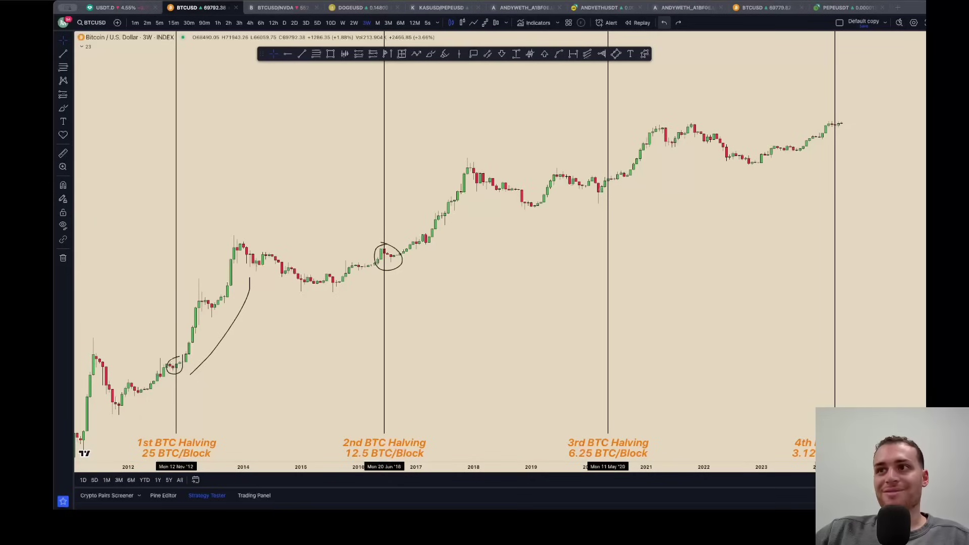
key("ctrl+z")
key("ctrl+z")
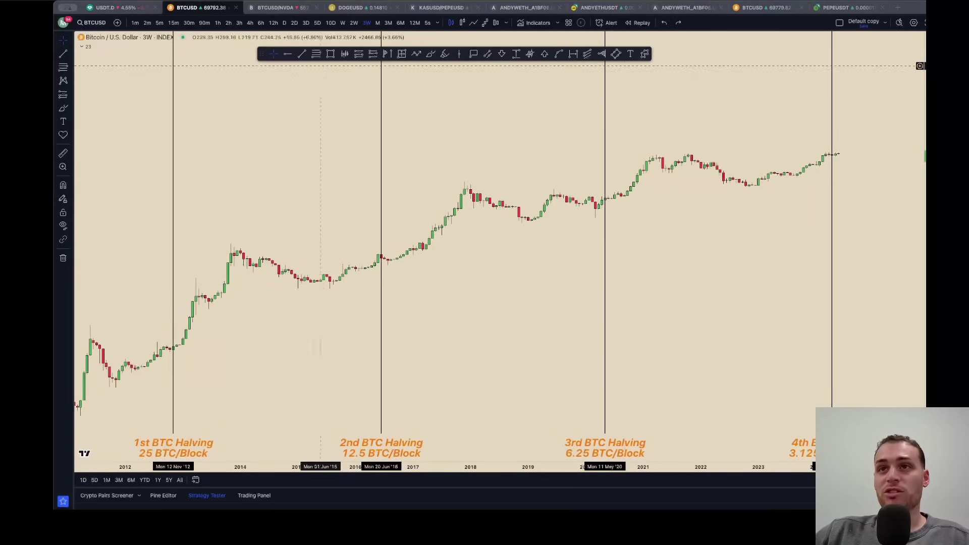
Change the Bitcoin chart to the one-week timeframe and rescale it with the second to fourth halvings in view.
scroll(283, 82, "down", 5)
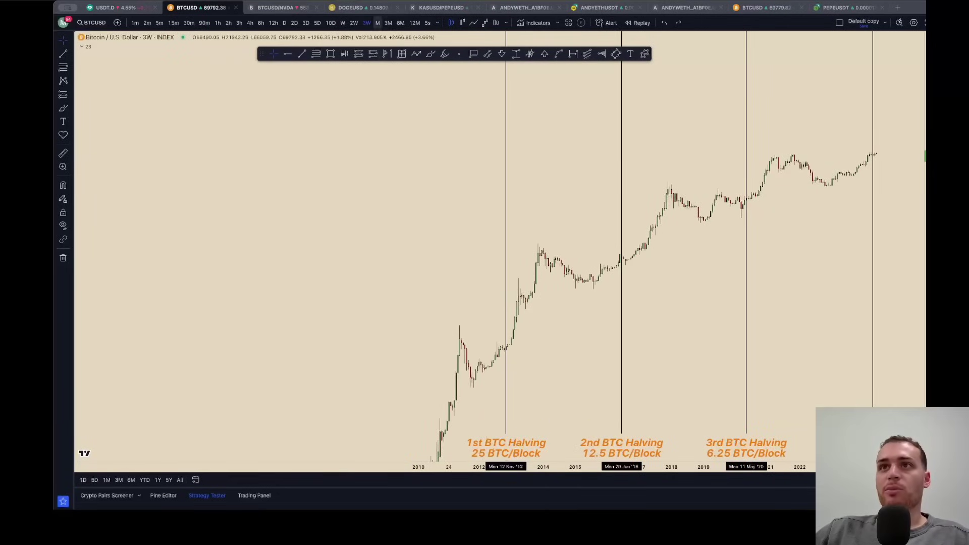
left_click(343, 23)
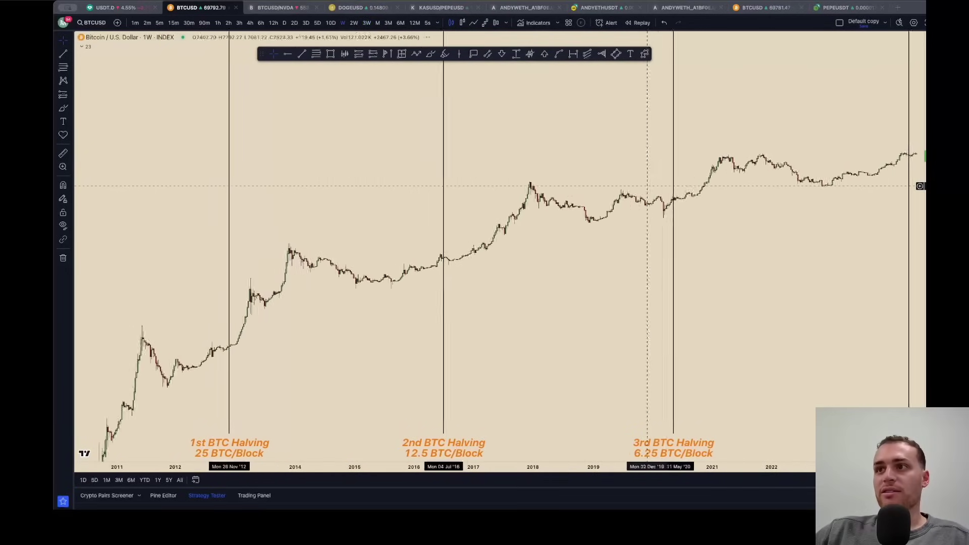
left_click_drag(938, 366, 938, 242)
left_click_drag(846, 271, 868, 219)
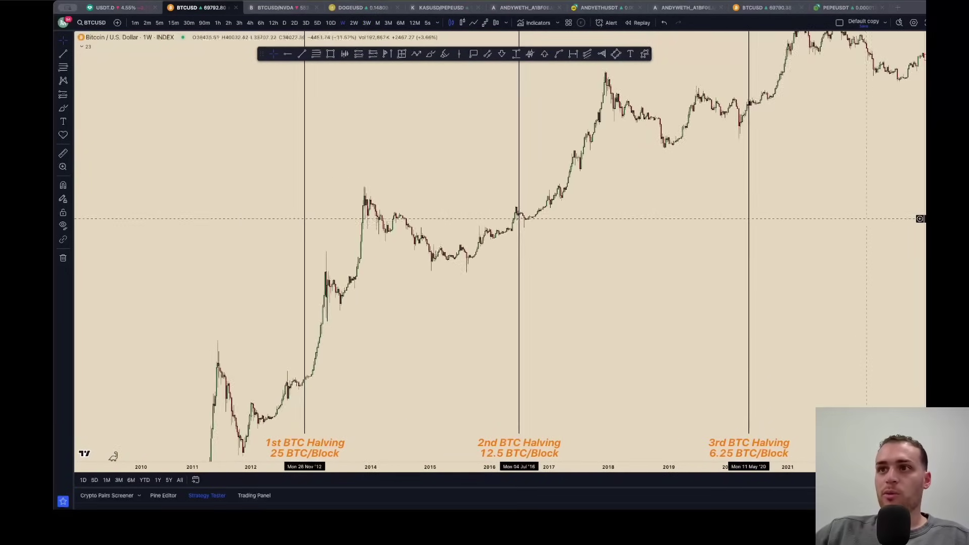
scroll(866, 219, "up", 2)
left_click_drag(920, 188, 920, 271)
scroll(920, 271, "up", 5)
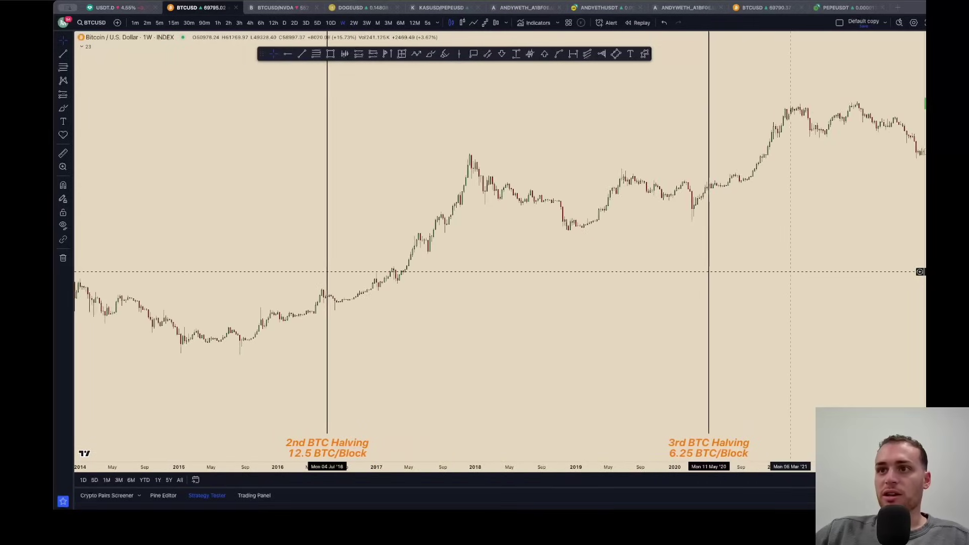
scroll(920, 271, "up", 2)
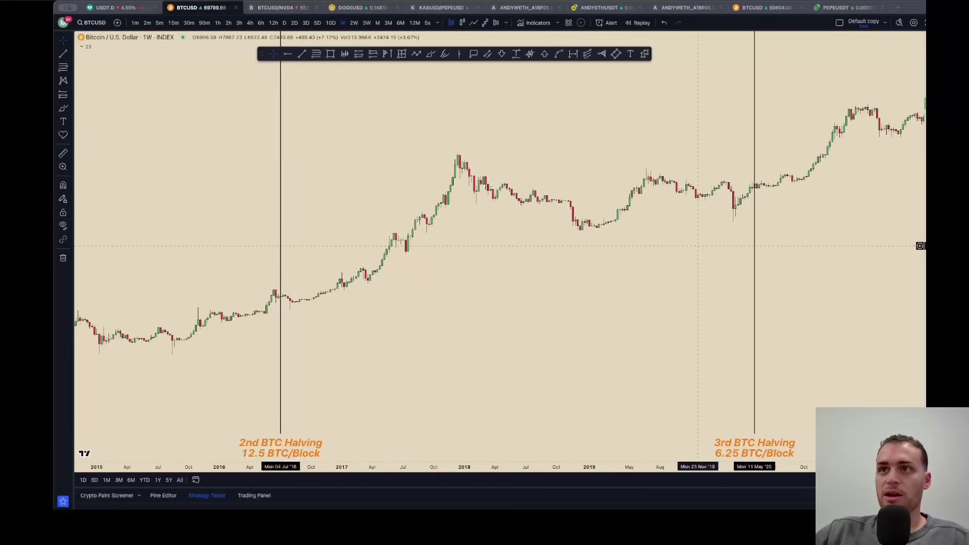
scroll(920, 253, "down", 3)
scroll(920, 93, "right", 5)
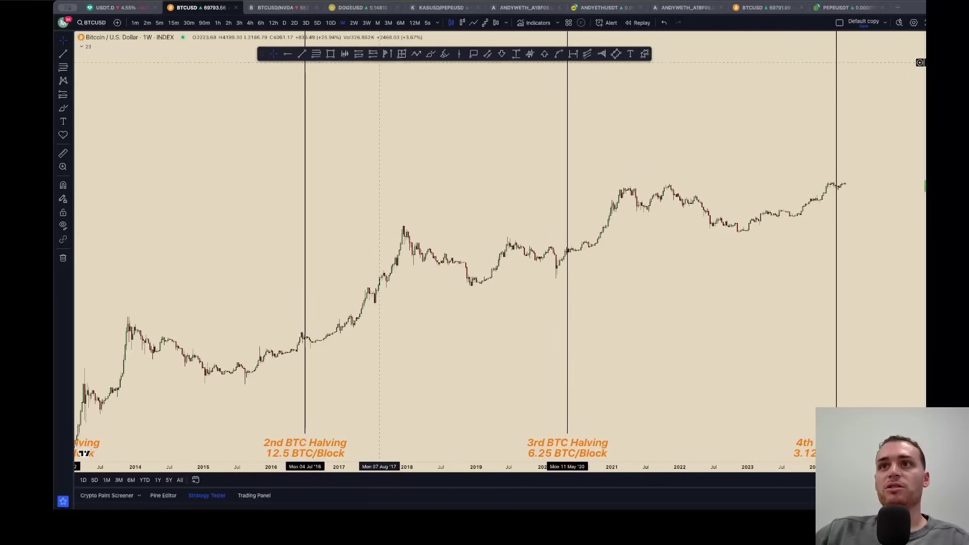
Measure the price and time range from the 2nd halving to the December 2017 peak.
left_click(402, 53)
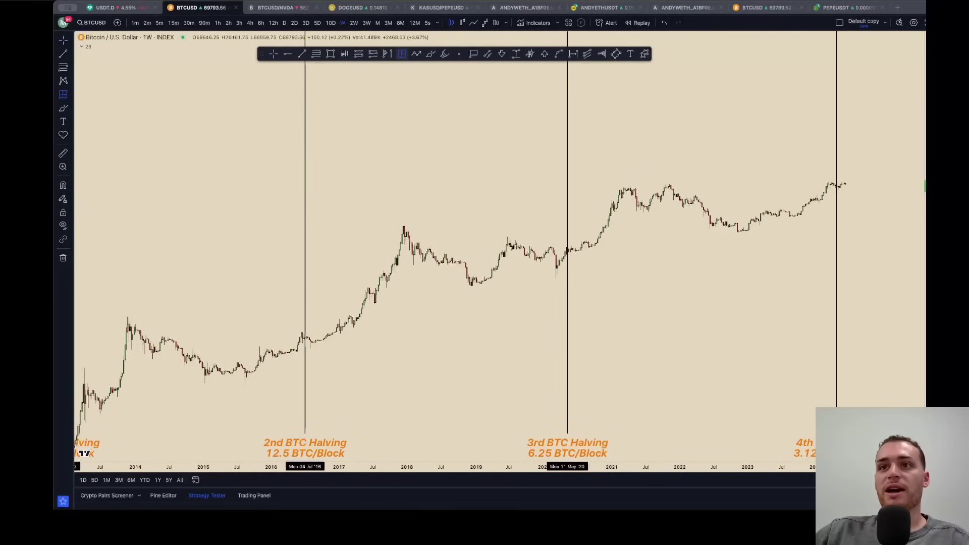
left_click(305, 338)
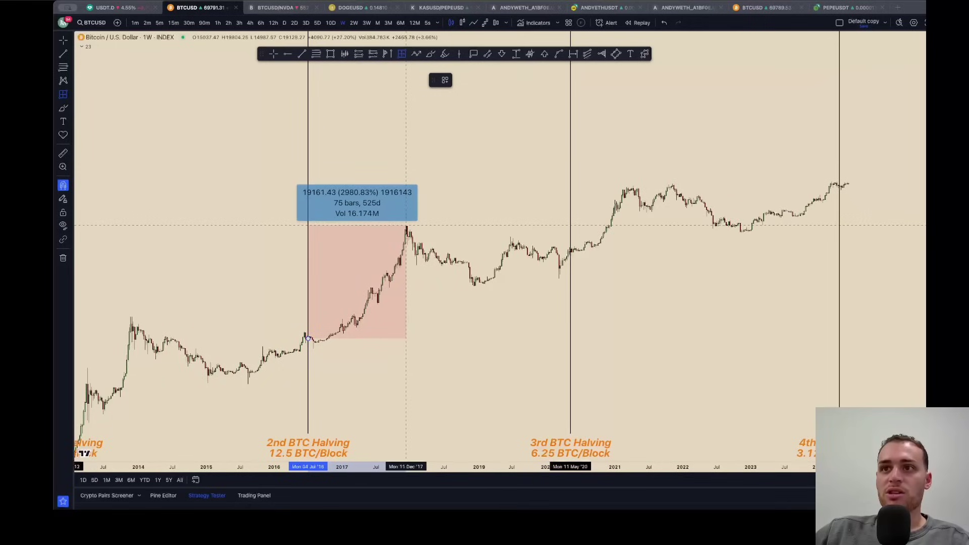
left_click(407, 223)
left_click(426, 218)
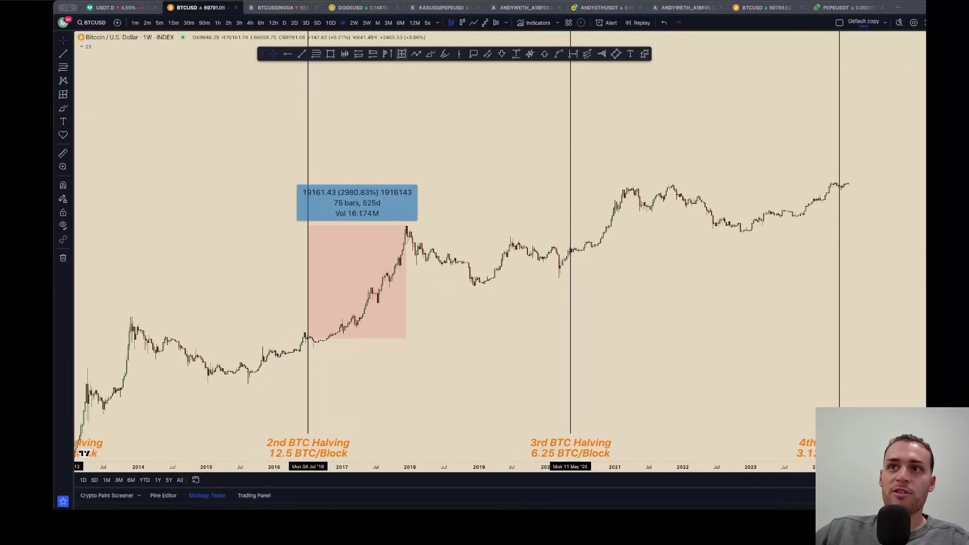
Measure the price and time range from the 3rd halving to the late-2021 peak.
left_click(402, 54)
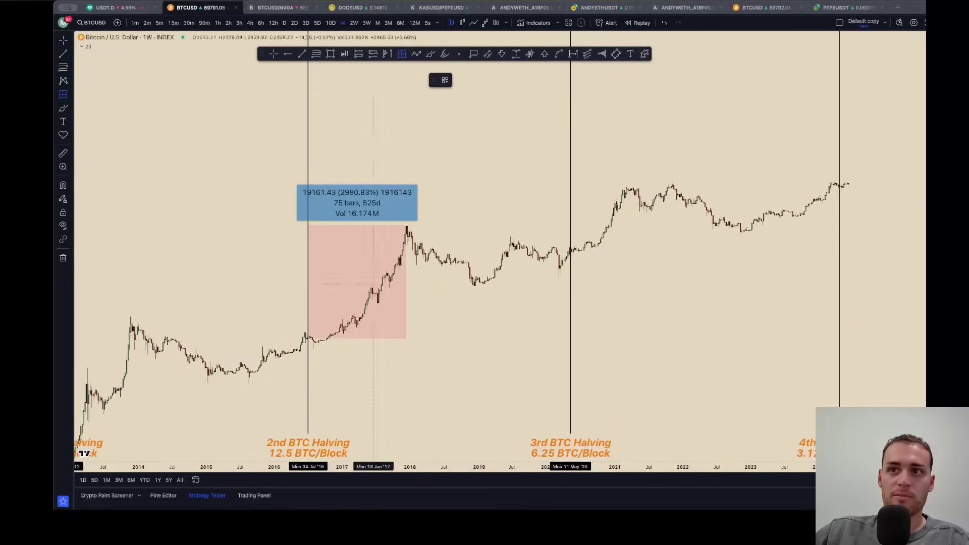
left_click(570, 251)
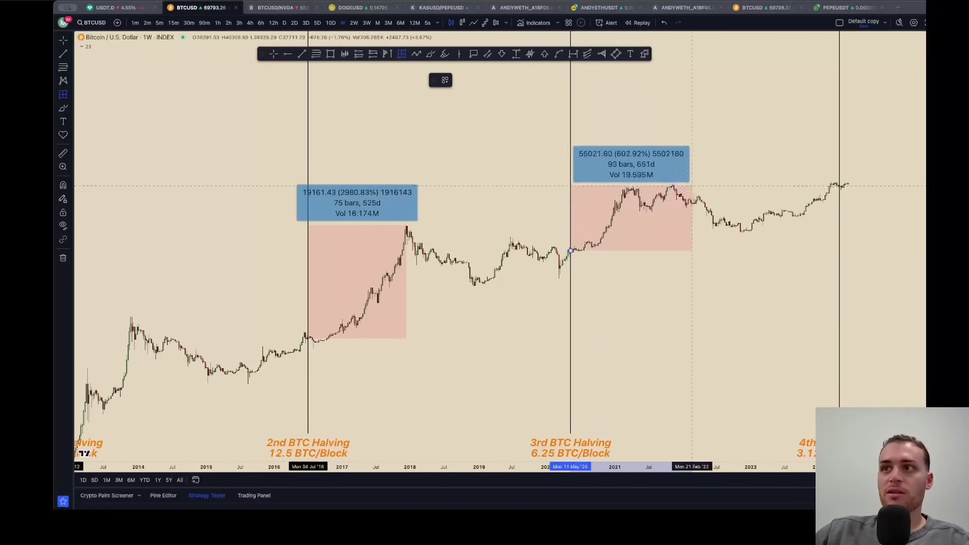
left_click(672, 184)
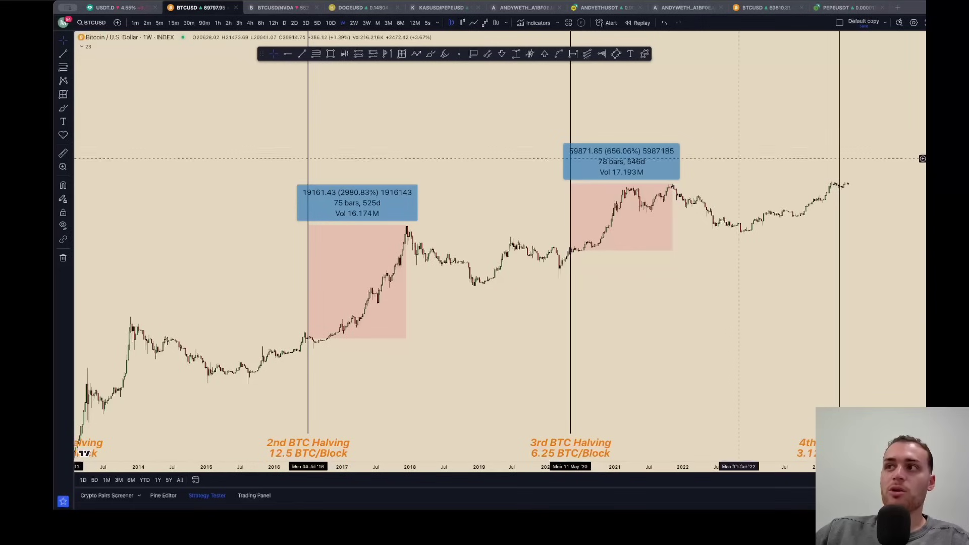
Project a price and time range from the 4th halving, about 218% upward and 30 weekly bars long.
scroll(631, 172, "right", 5)
scroll(646, 181, "up", 2)
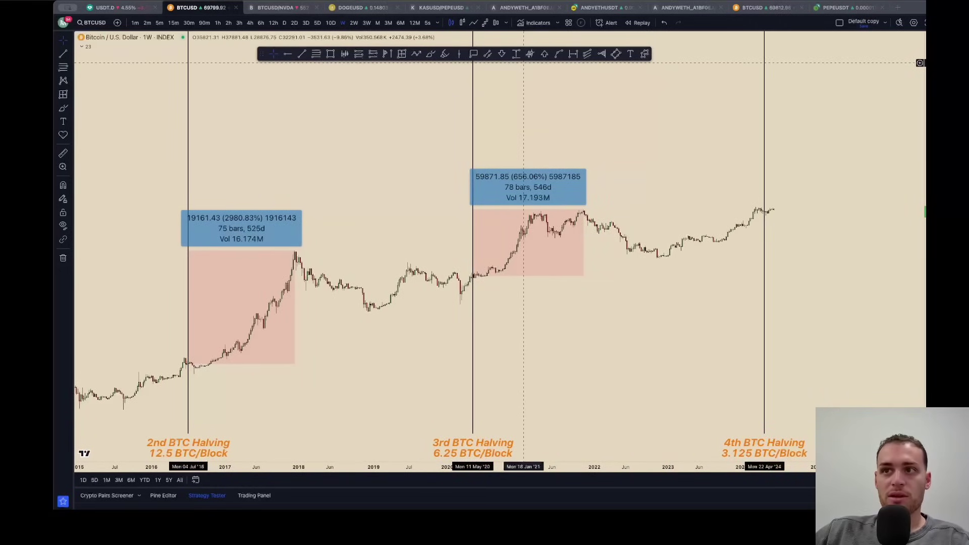
left_click(402, 54)
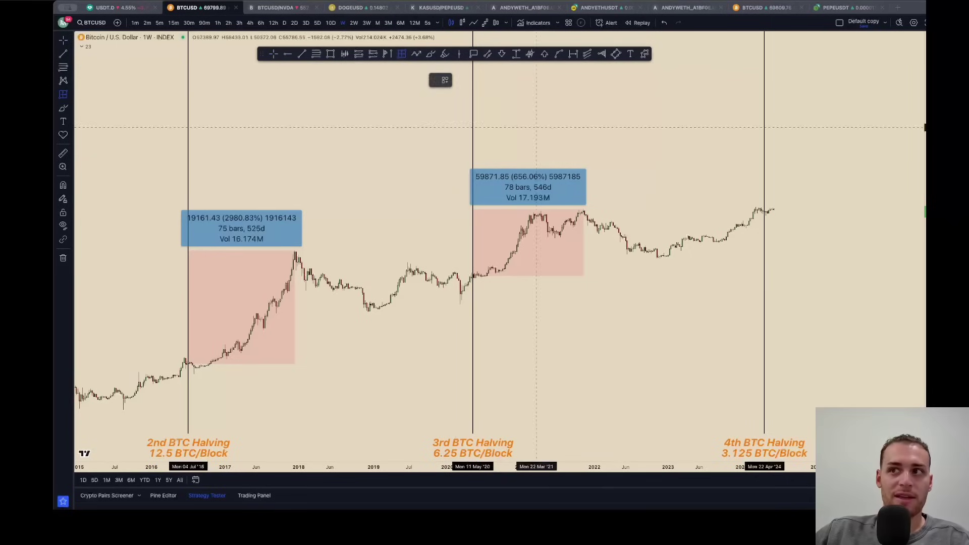
left_click(765, 212)
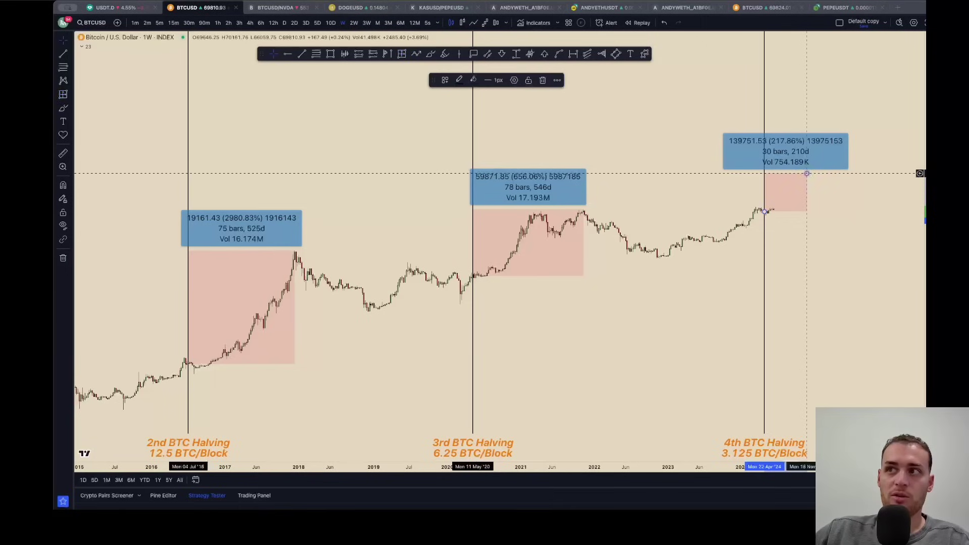
left_click(807, 173)
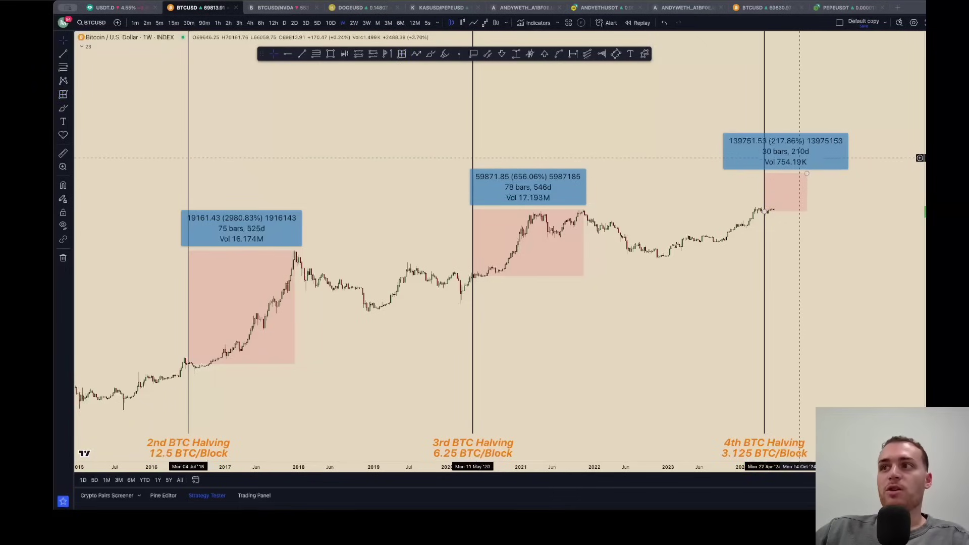
Delete the three range measurements at the 4th, 3rd and 2nd halvings.
left_click(798, 150)
key("Delete")
left_click(518, 191)
key("Delete")
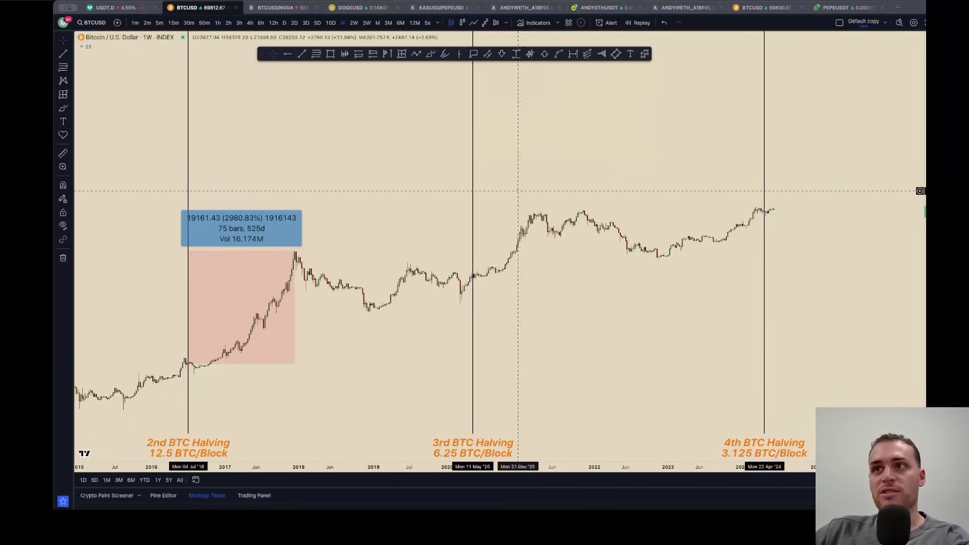
left_click(249, 238)
key("Delete")
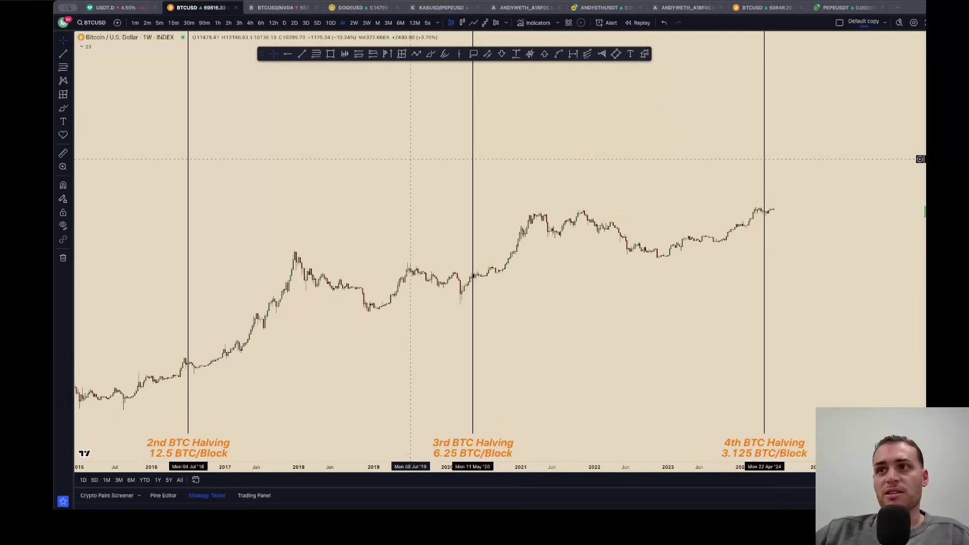
Add the CRYPTO ETHUSD symbol as a comparison in a new pane below the Bitcoin chart.
scroll(668, 162, "down", 3)
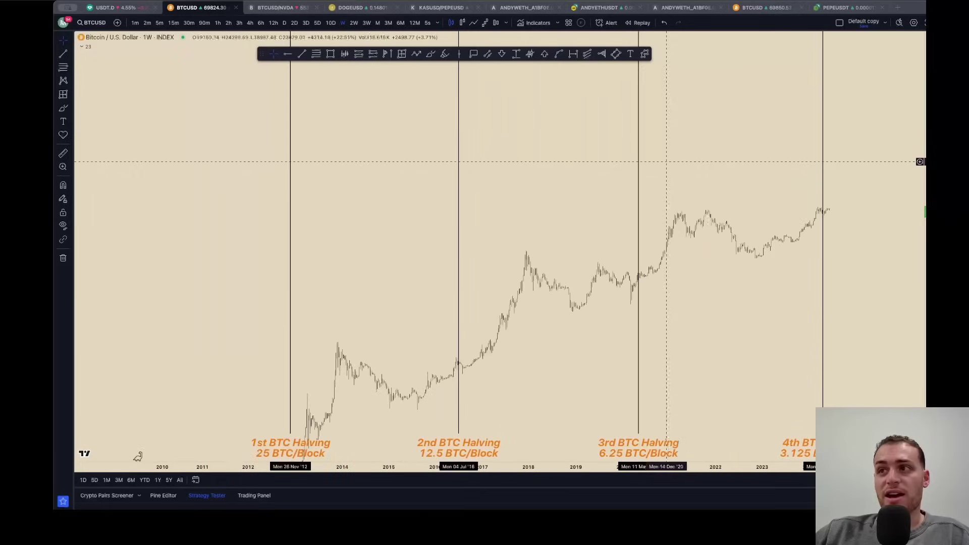
scroll(796, 204, "up", 3)
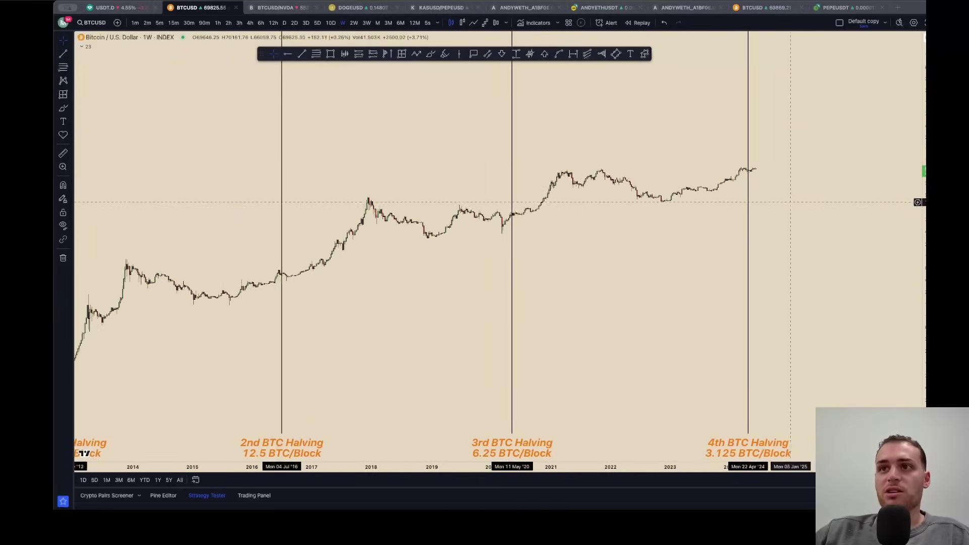
left_click(117, 23)
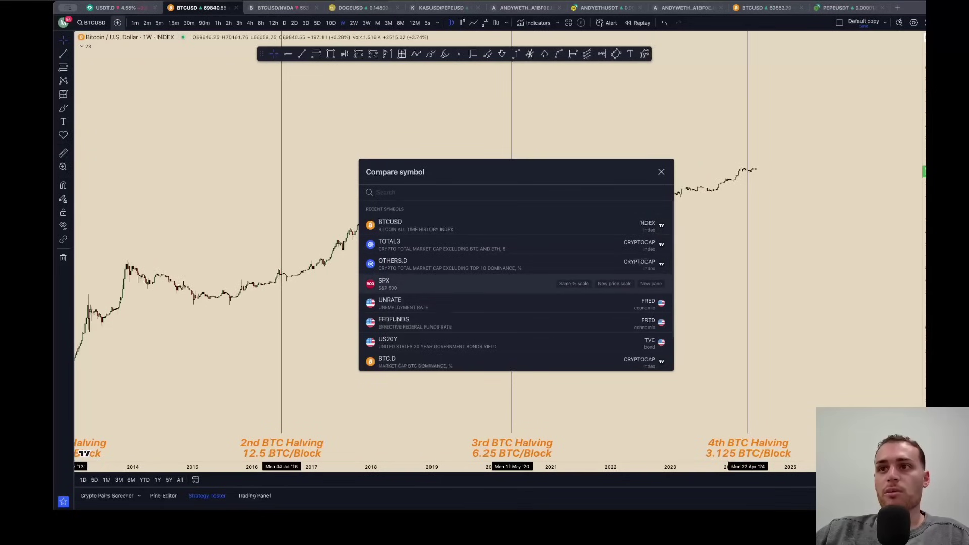
type("ETHUSD")
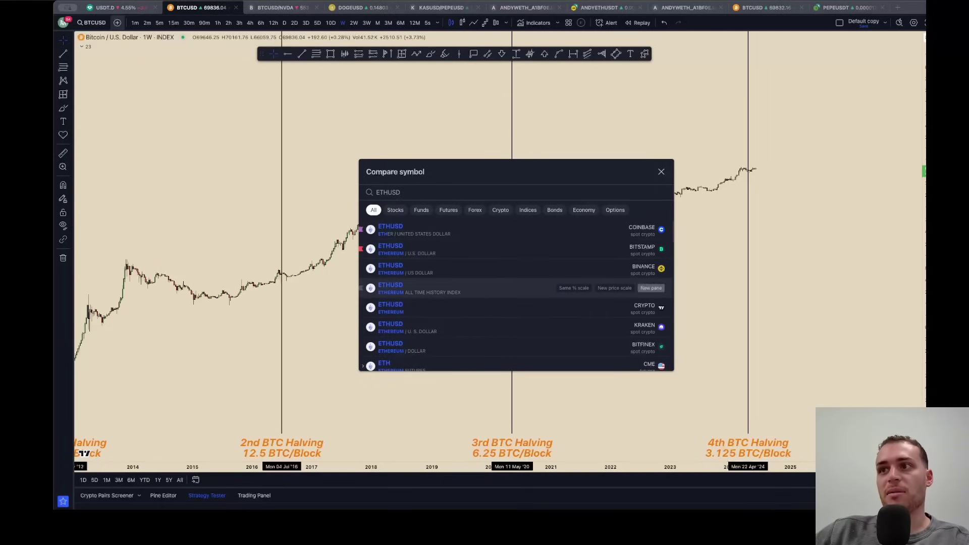
left_click(651, 308)
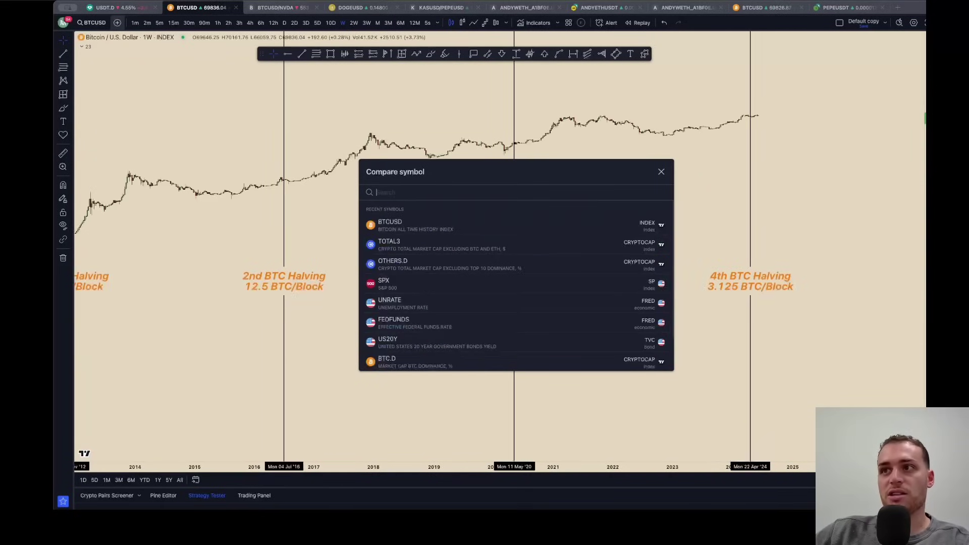
left_click(662, 171)
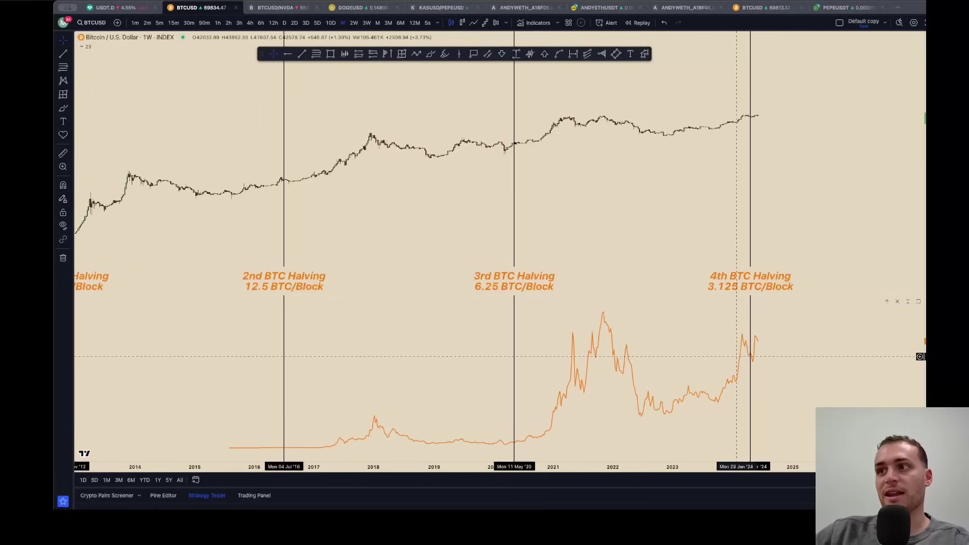
Display the ETHUSD comparison as candles with blue up and down bodies.
double_click(741, 361)
left_click(520, 231)
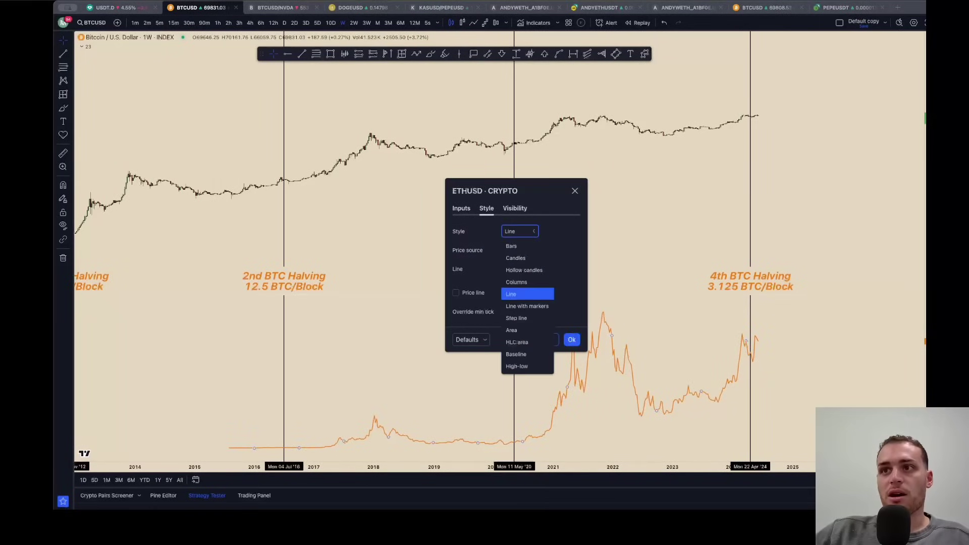
left_click(527, 257)
left_click(507, 269)
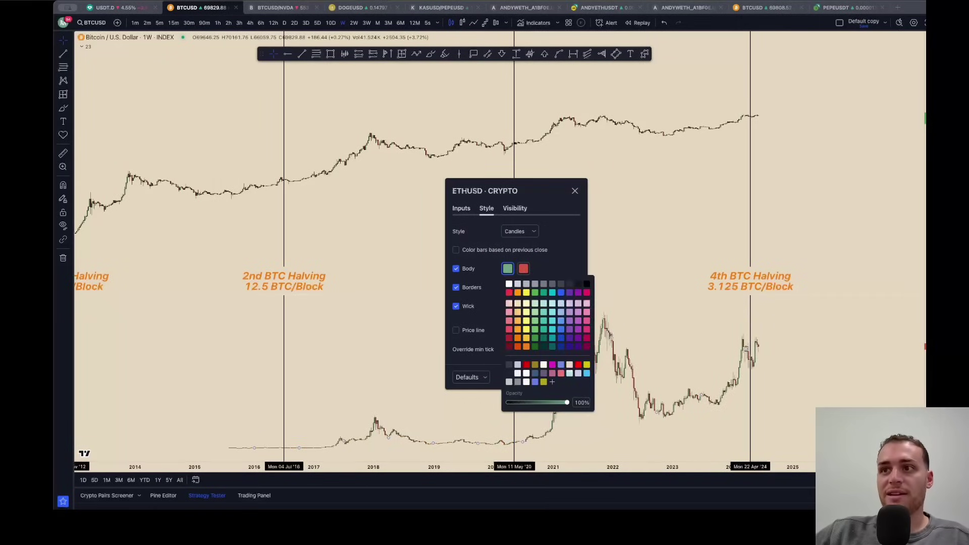
left_click(523, 269)
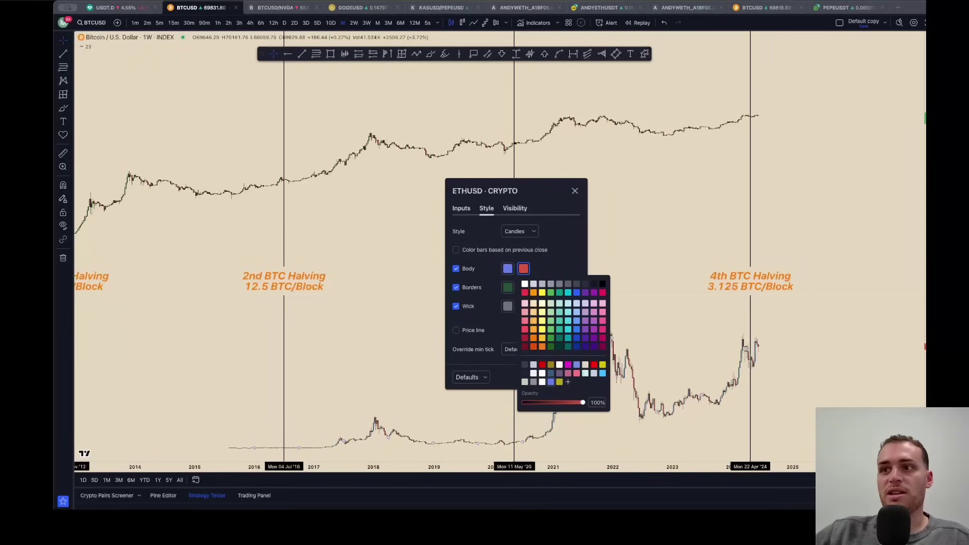
key("Escape")
key("Return")
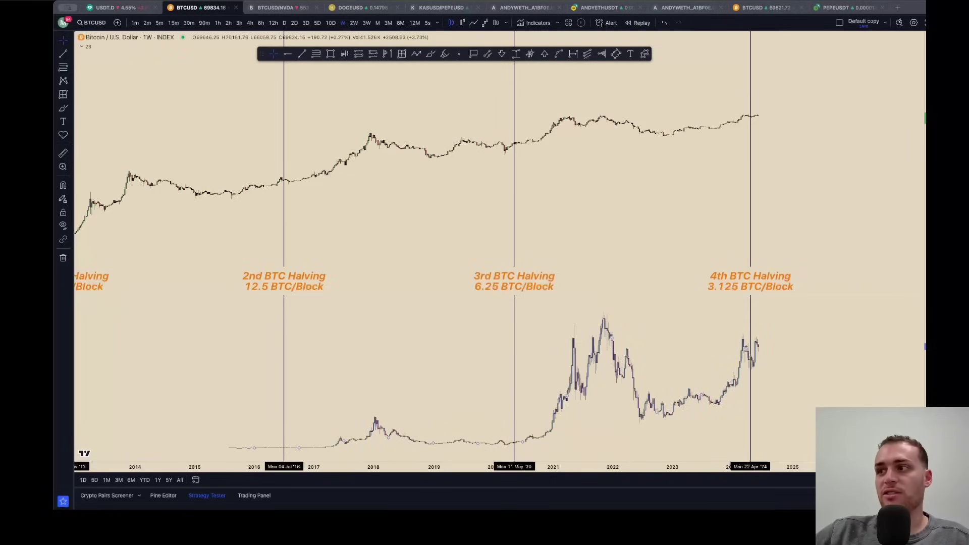
Set the Ethereum pane to a logarithmic scale and fit its price history into view.
key("alt+l")
left_click_drag(934, 409, 934, 336)
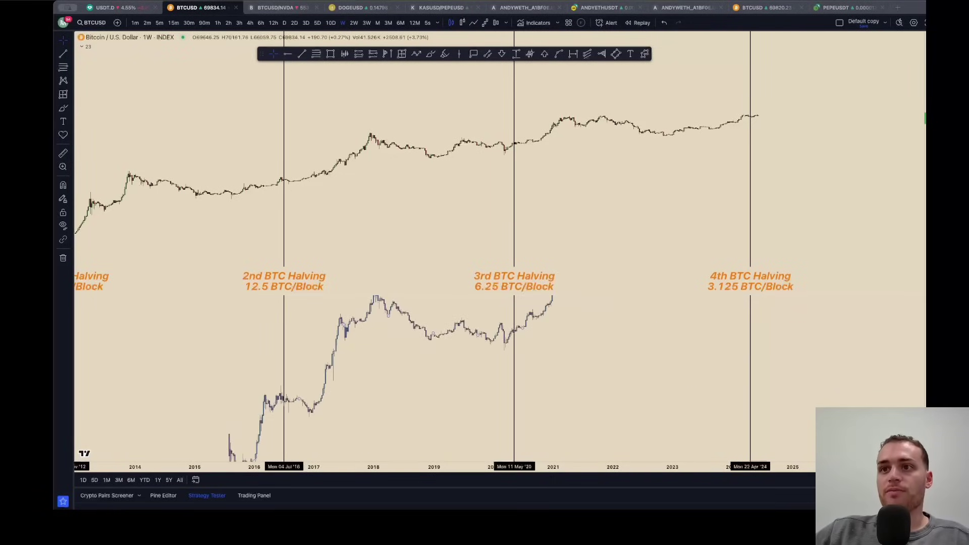
left_click_drag(474, 326, 440, 386)
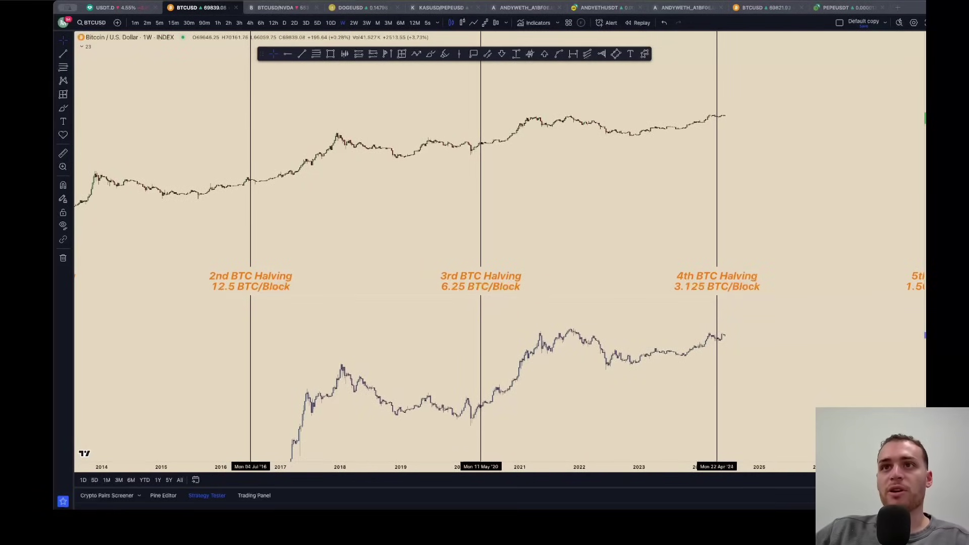
Draw level trend lines from Ethereum's January 2018 high to early 2021 and from its late-2021 high past the 4th halving.
key("alt+t")
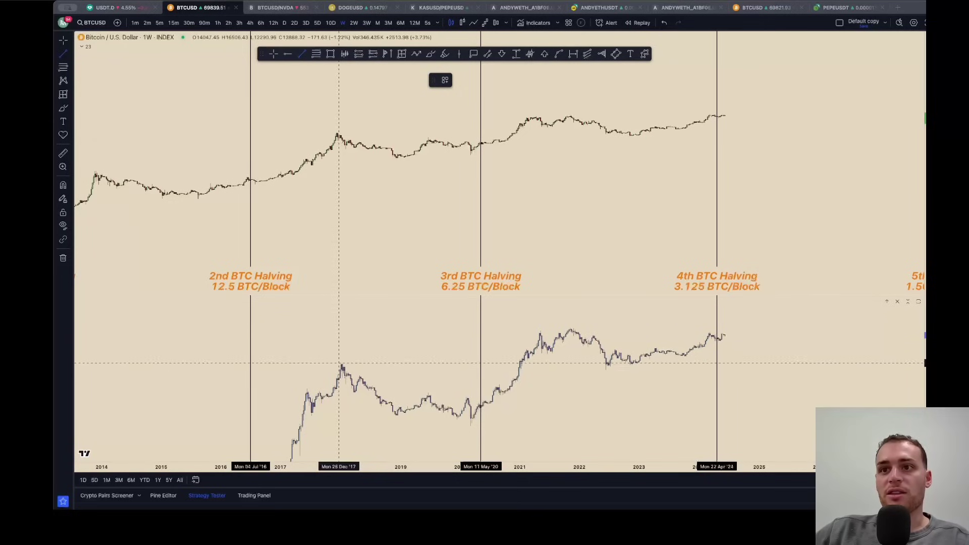
left_click(340, 365)
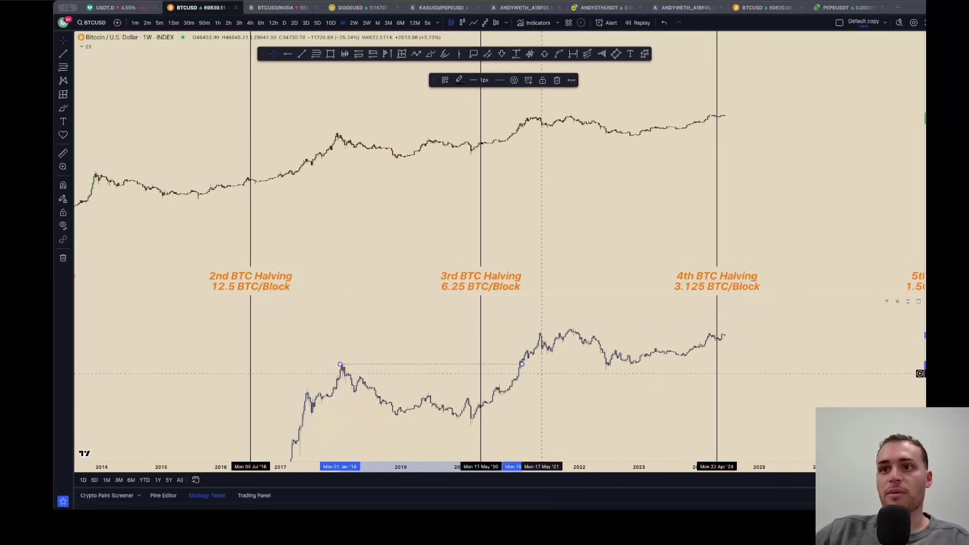
left_click(523, 365)
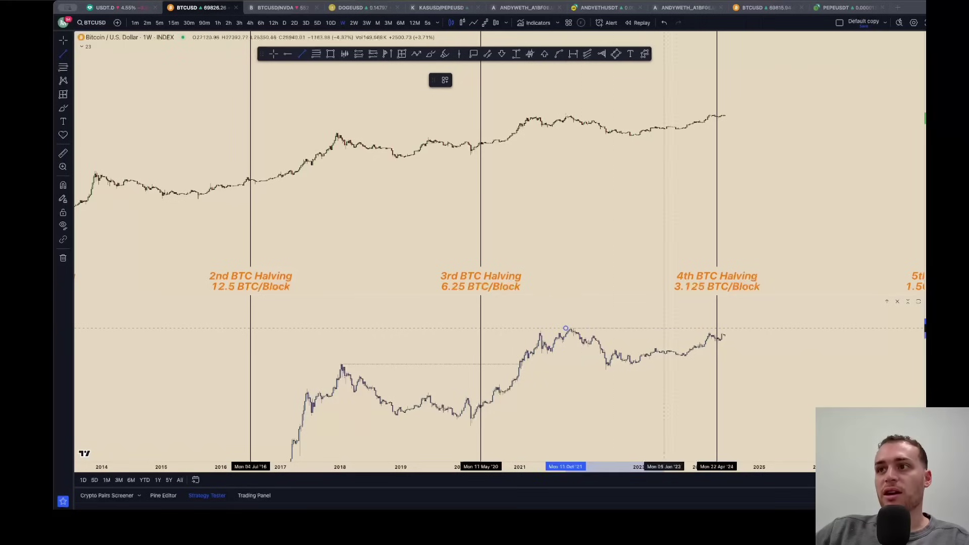
left_click_drag(566, 330, 591, 356)
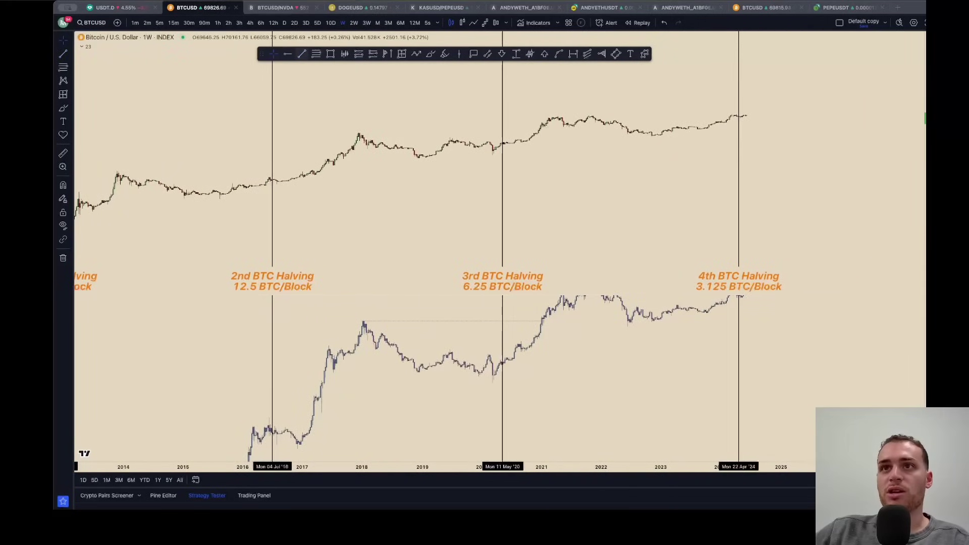
Draw a level trend line at Ethereum's 2016 high, from May 2016 to November 2017.
key("alt+t")
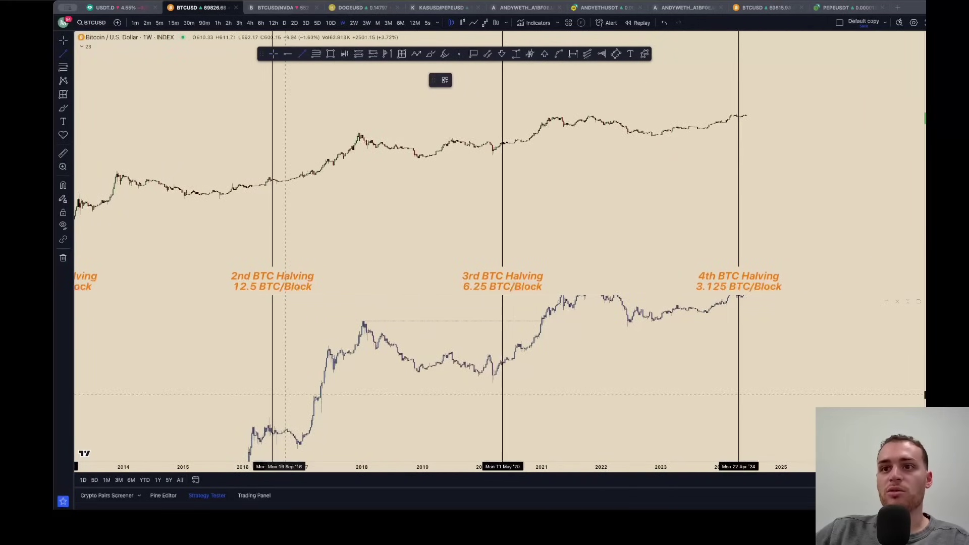
left_click(262, 418)
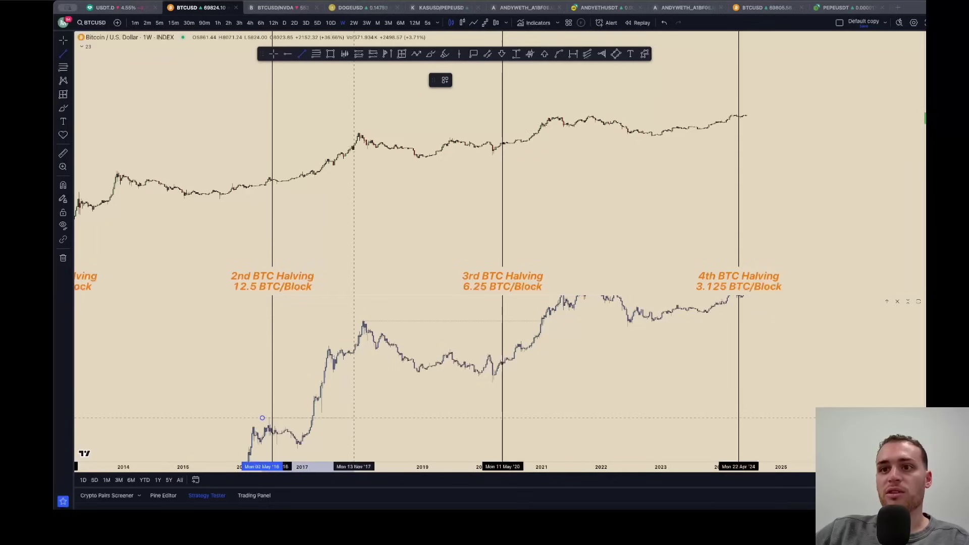
left_click(354, 418)
key("Escape")
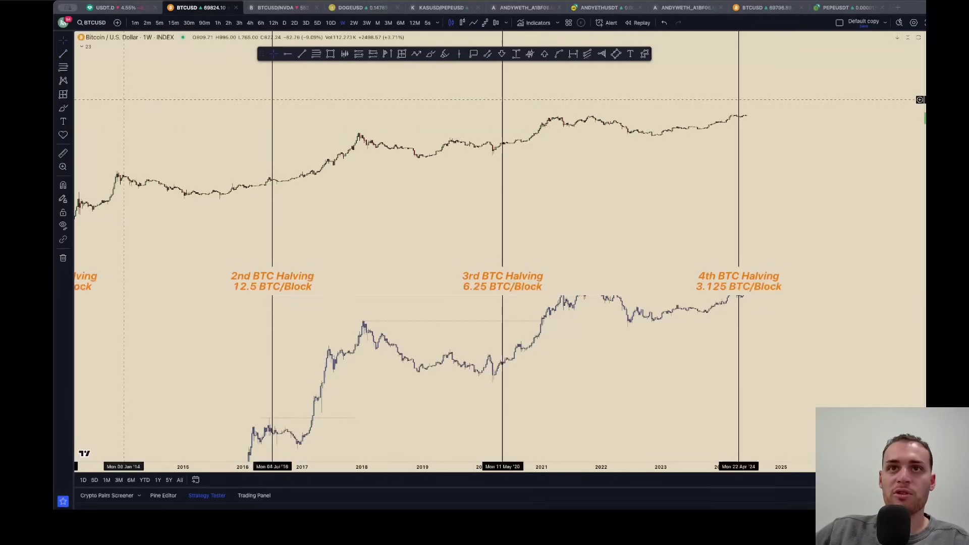
Move ETHUSD into the existing pane above and rescale both price series so Bitcoin sits above Ethereum.
left_click(84, 47)
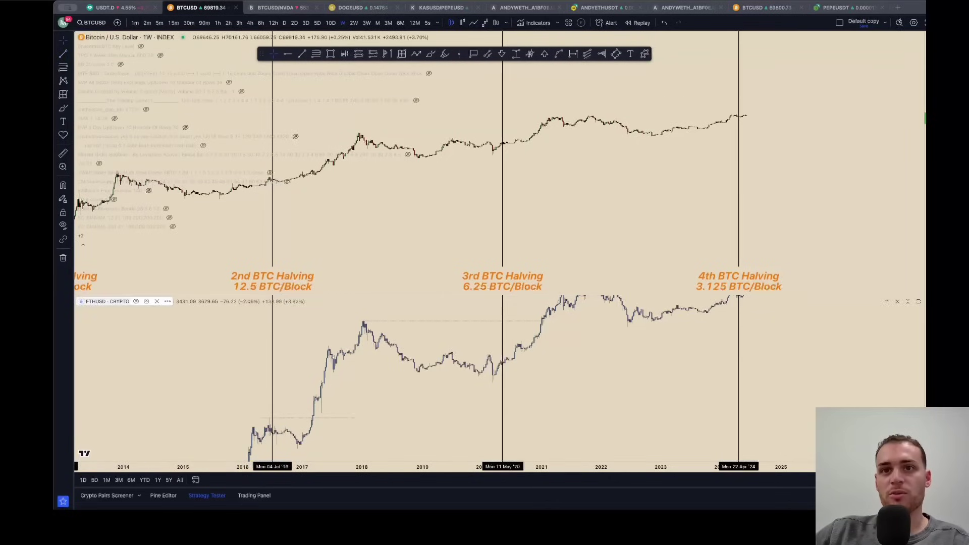
left_click(167, 302)
mouse_move(227, 385)
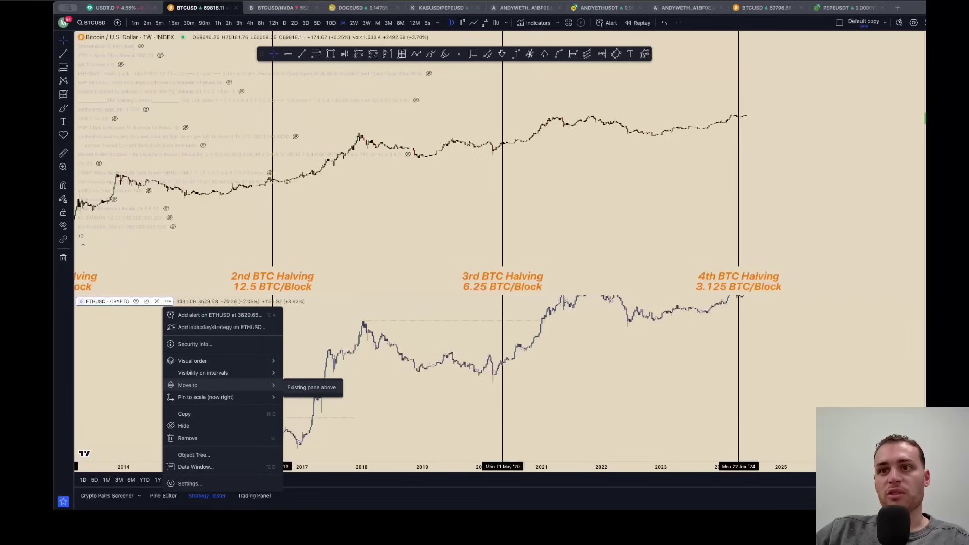
left_click(312, 387)
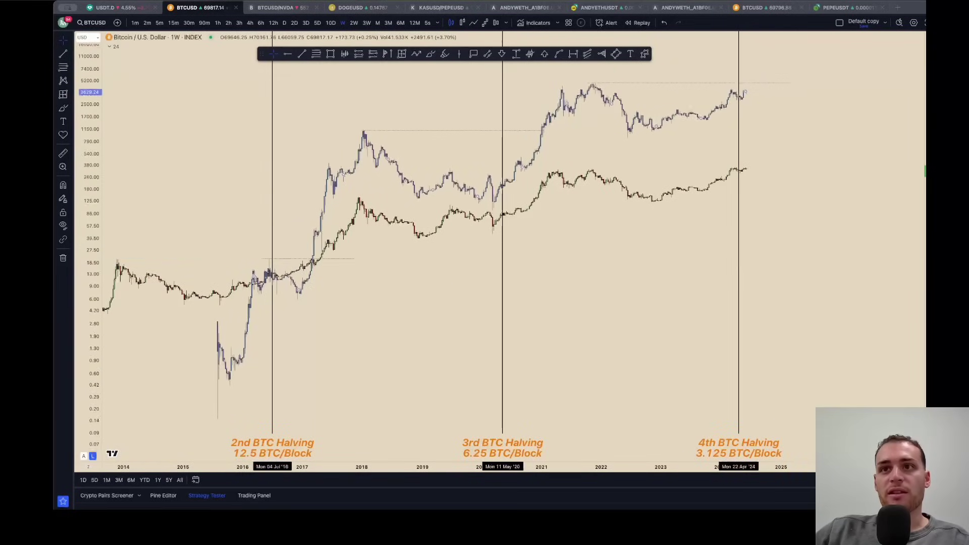
left_click_drag(91, 202, 91, 278)
left_click_drag(372, 180, 374, 292)
left_click_drag(926, 283, 926, 128)
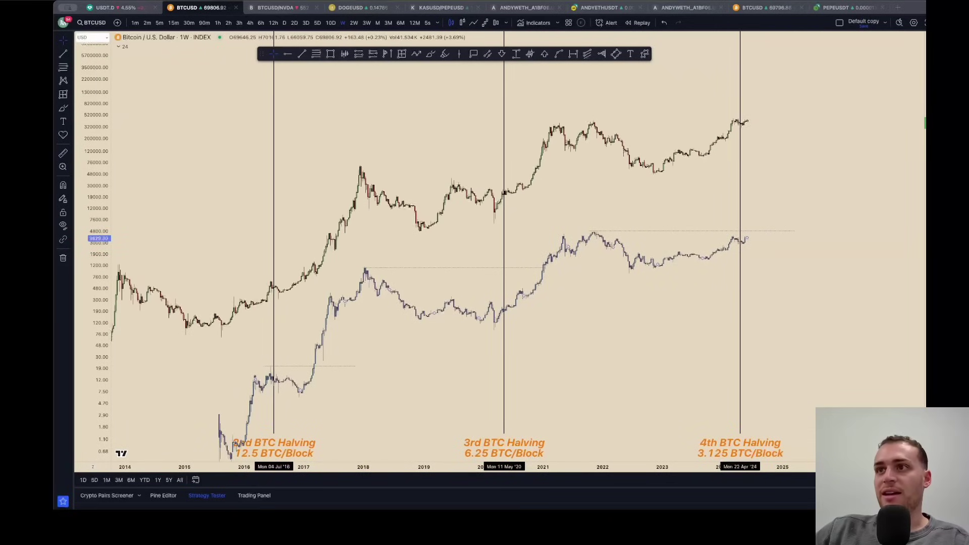
Set the Bitcoin candles' up and down body colours to orange.
double_click(493, 197)
left_click(528, 232)
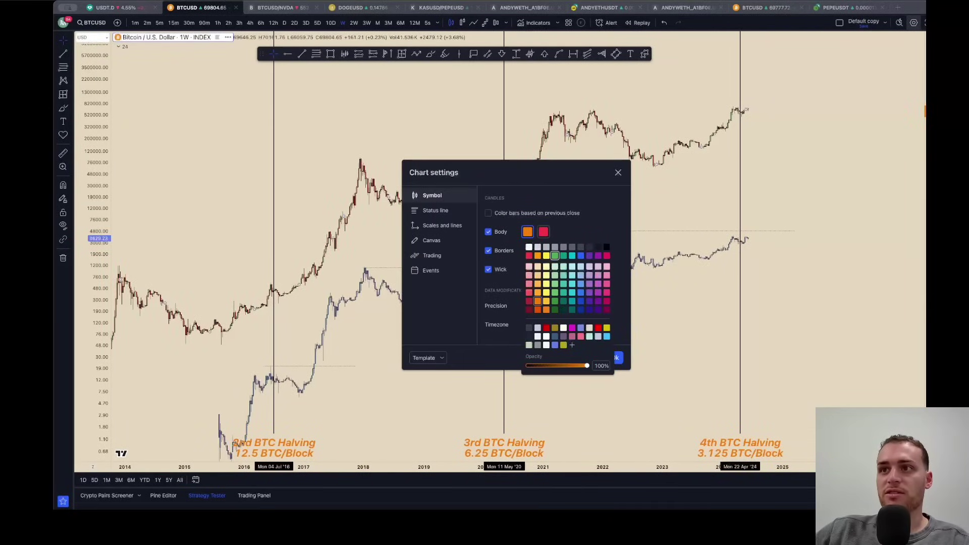
left_click(543, 232)
left_click(516, 348)
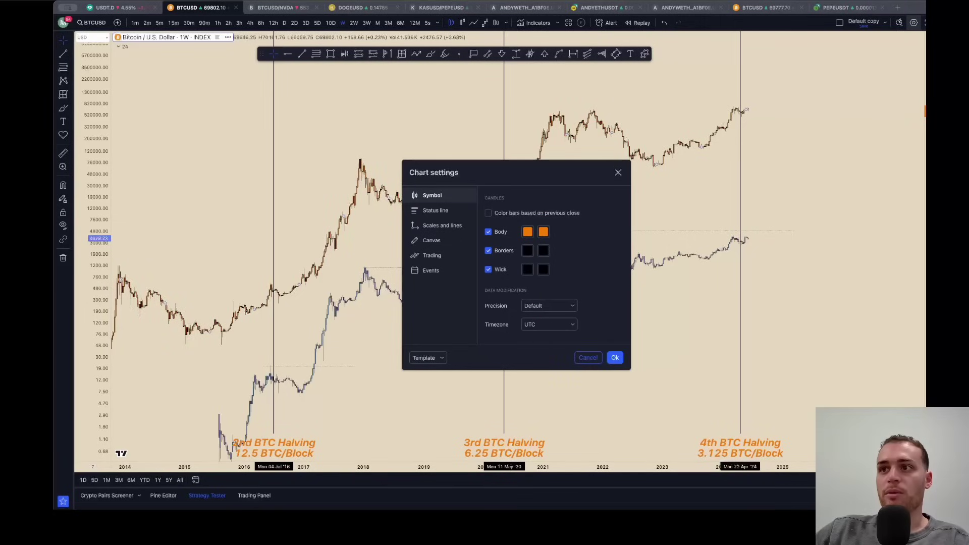
left_click(615, 357)
Draw a level trend line from Bitcoin's December 2013 high to its early-2017 breakout.
left_click_drag(423, 224, 428, 211)
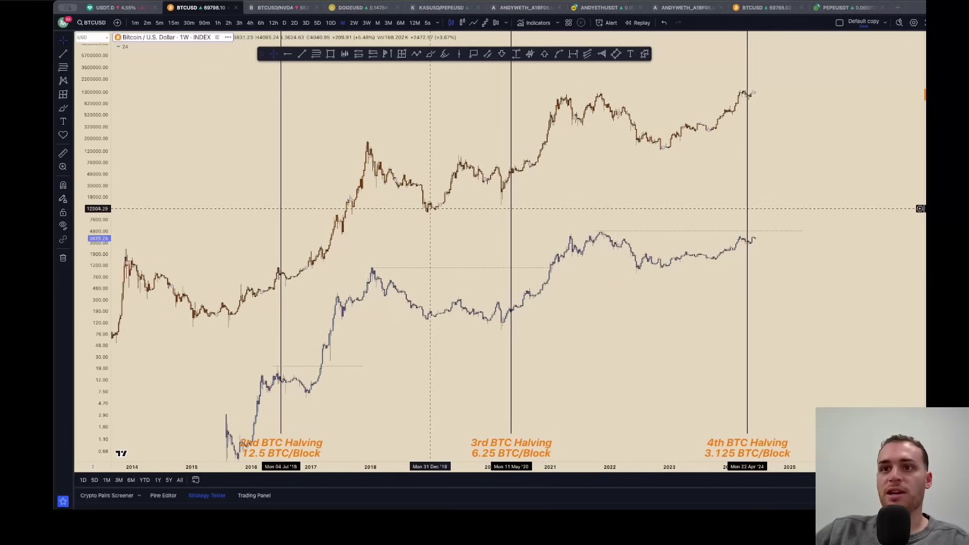
scroll(428, 215, "up", 2)
left_click_drag(288, 385, 288, 371)
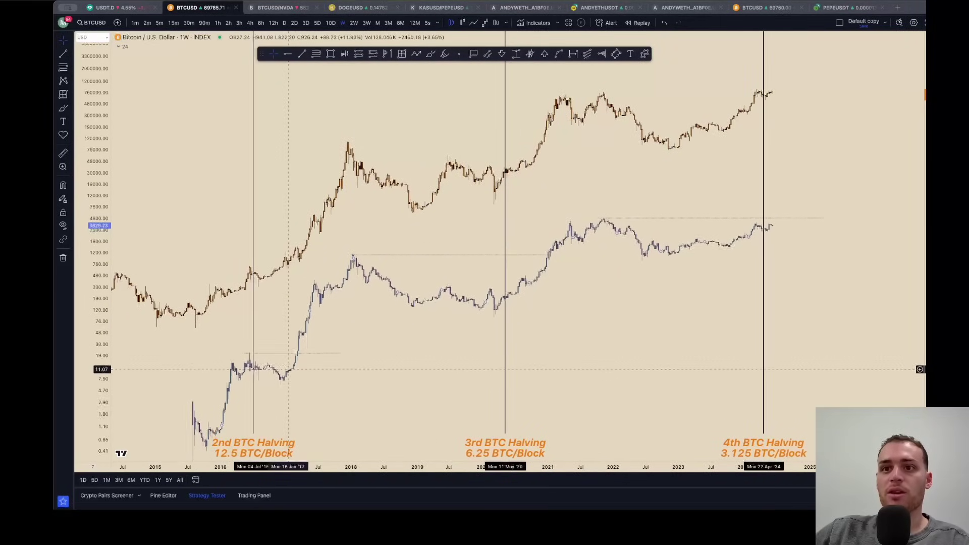
scroll(386, 289, "down", 1)
scroll(387, 288, "down", 2)
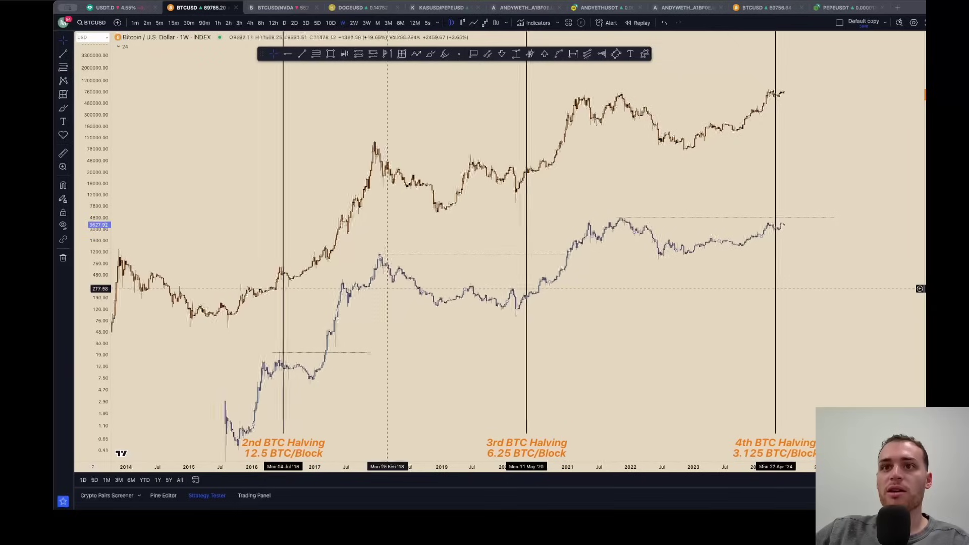
key("alt+t")
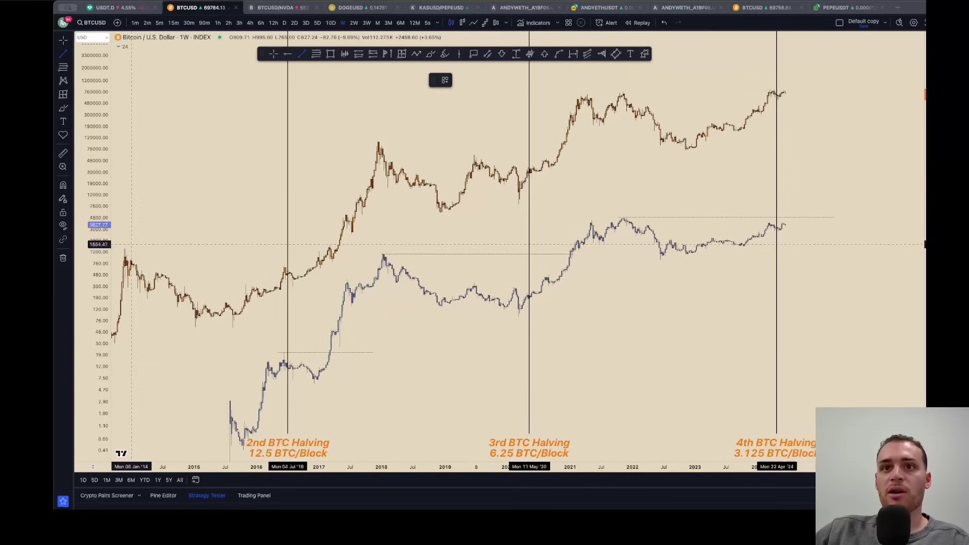
left_click(125, 248)
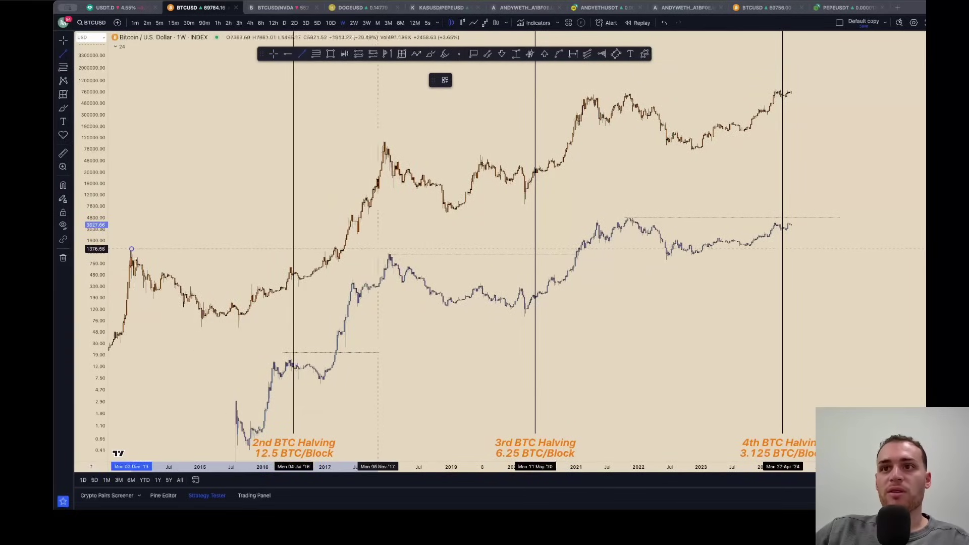
left_click(343, 249)
Draw a level trend line from Bitcoin's December 2017 high to its December 2020 breakout.
key("alt+t")
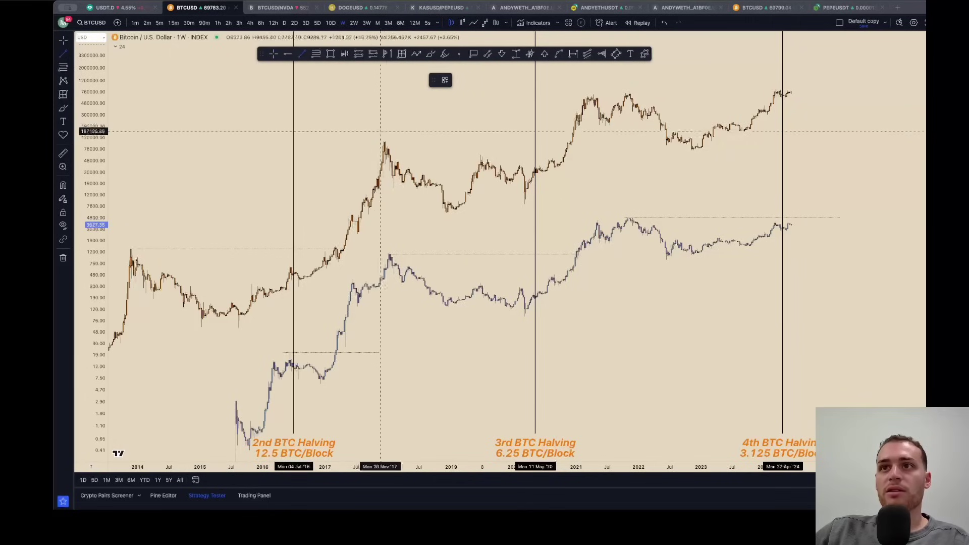
left_click(383, 141)
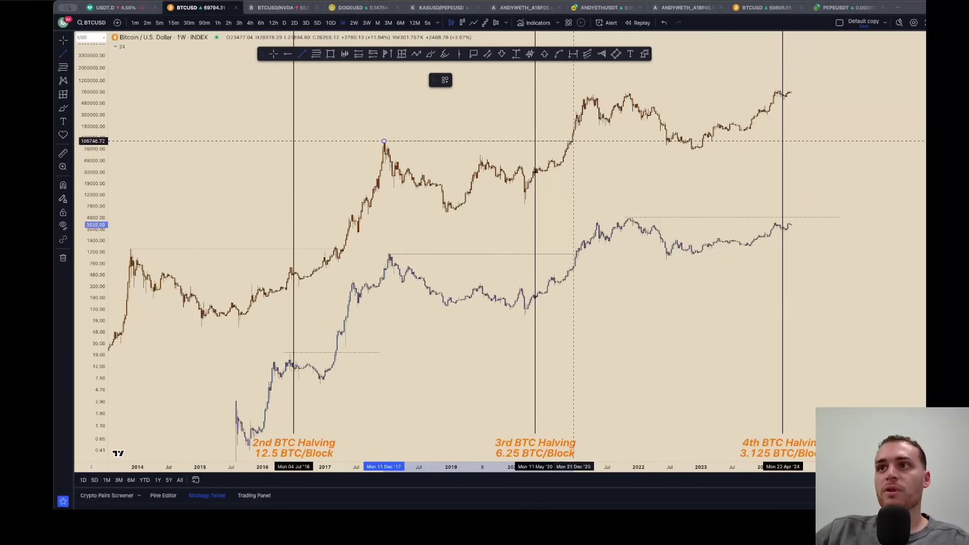
left_click(572, 142)
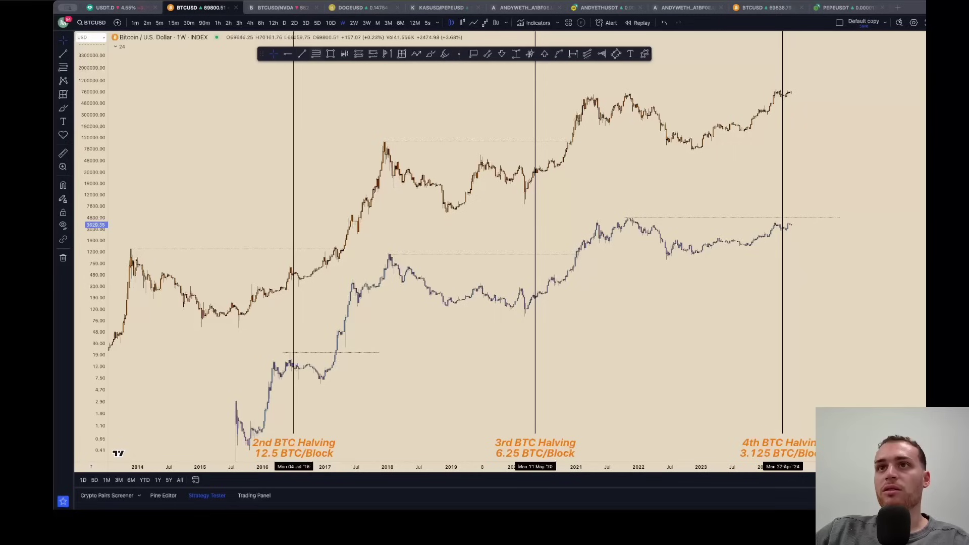
Draw a level line from Bitcoin's November 2021 high past the 4th halving and end Ethereum's late-2021 line at the same date.
key("alt+t")
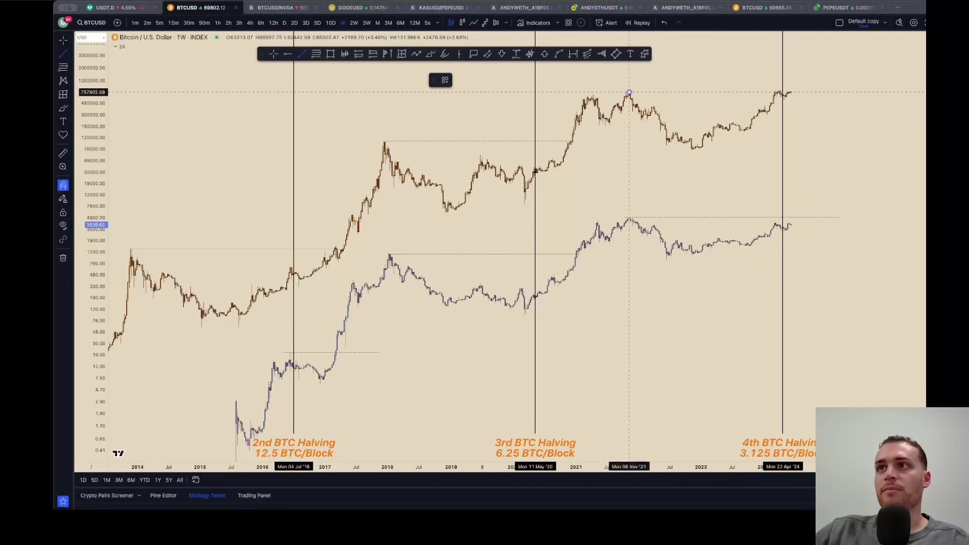
left_click(629, 93)
left_click(818, 92)
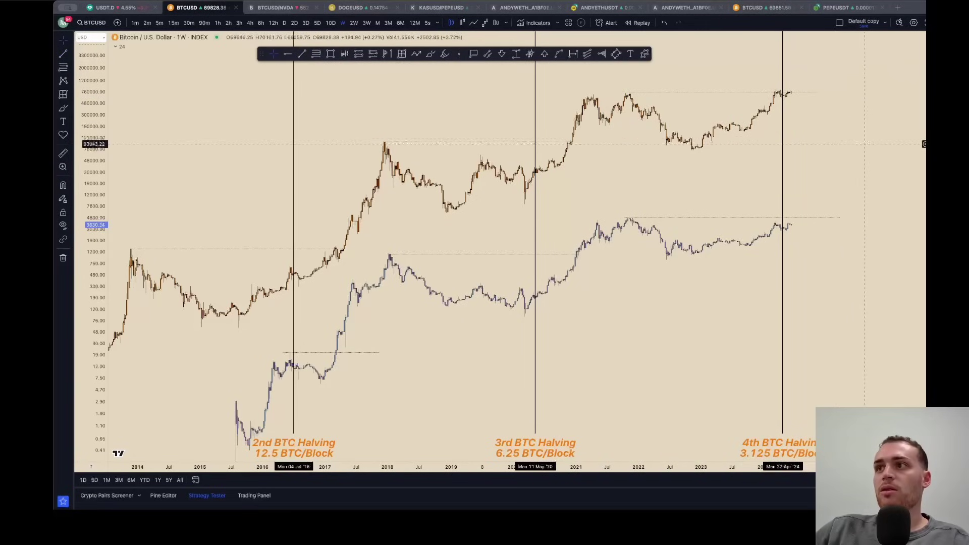
left_click(818, 217)
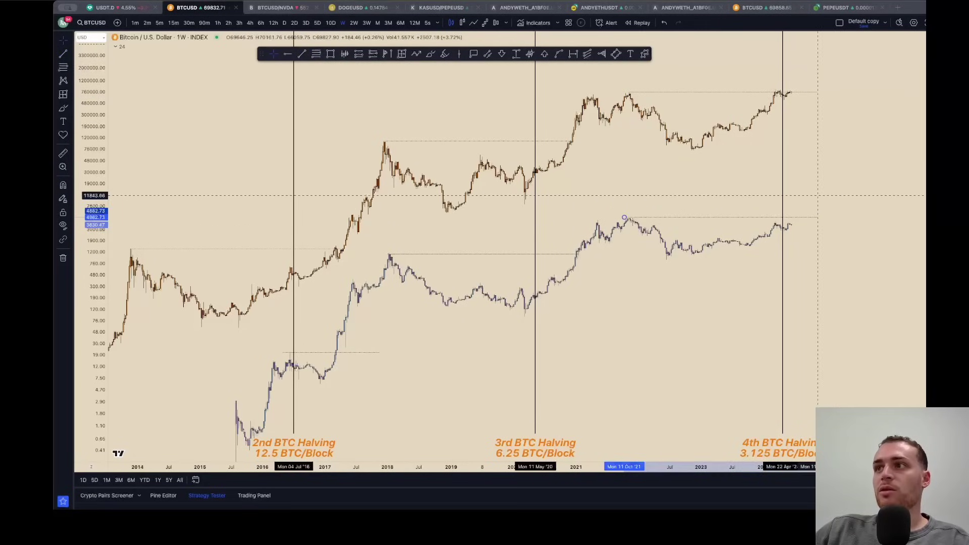
left_click(817, 195)
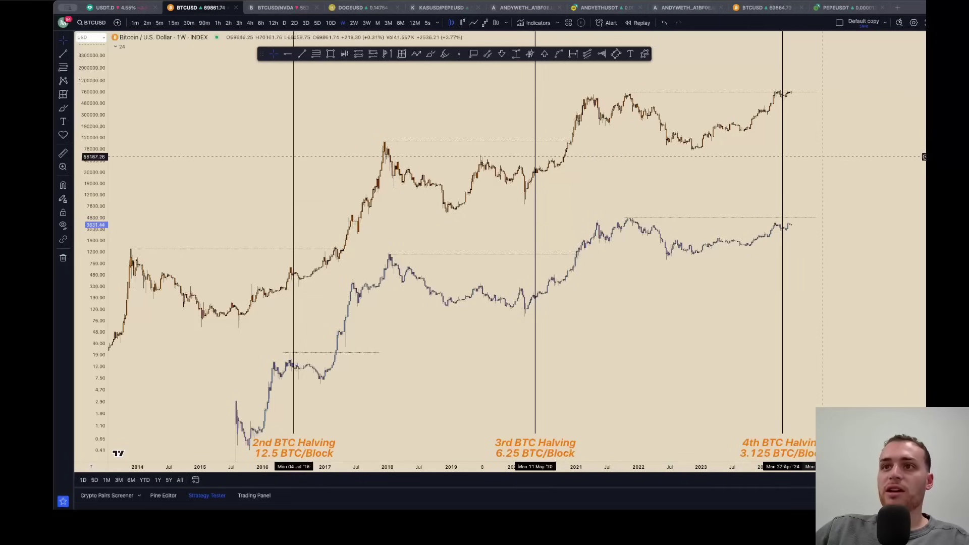
Move the floating drawing tools off the chart and circle Bitcoin's early-2017 breakout with the Brush.
left_click_drag(451, 205, 461, 191)
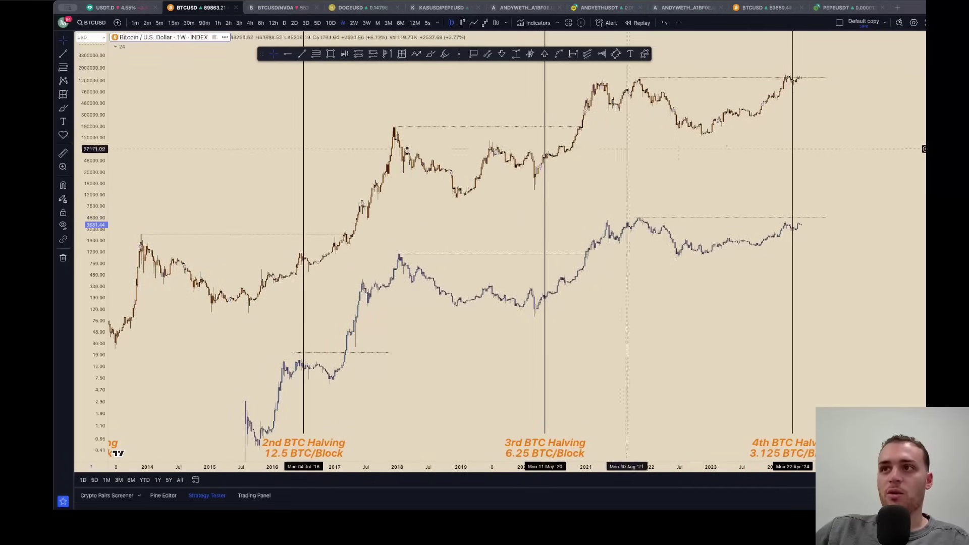
left_click_drag(709, 139, 710, 147)
left_click(707, 147)
left_click_drag(262, 54, 283, 22)
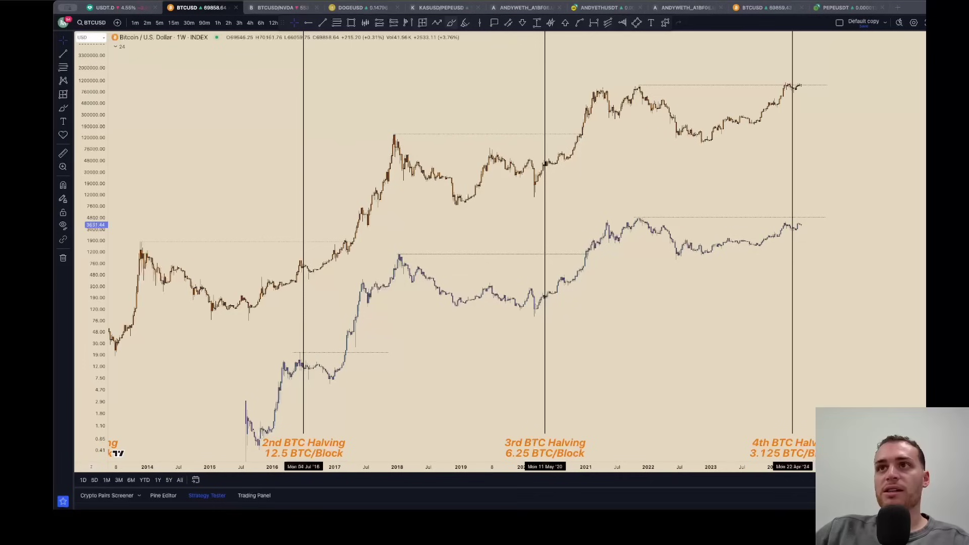
left_click(451, 23)
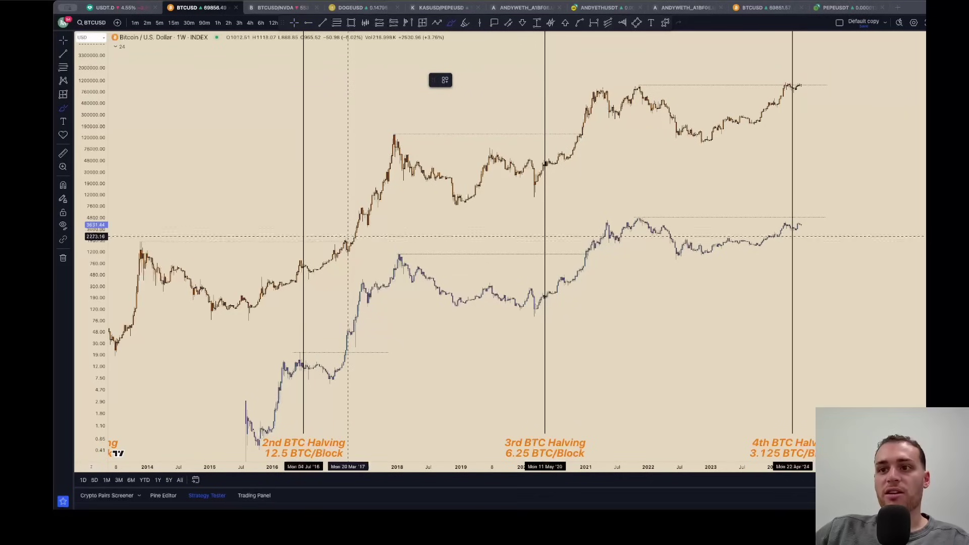
mouse_move(348, 237)
left_mouse_down()
mouse_move(327, 250)
mouse_move(348, 253)
mouse_move(351, 237)
left_mouse_up()
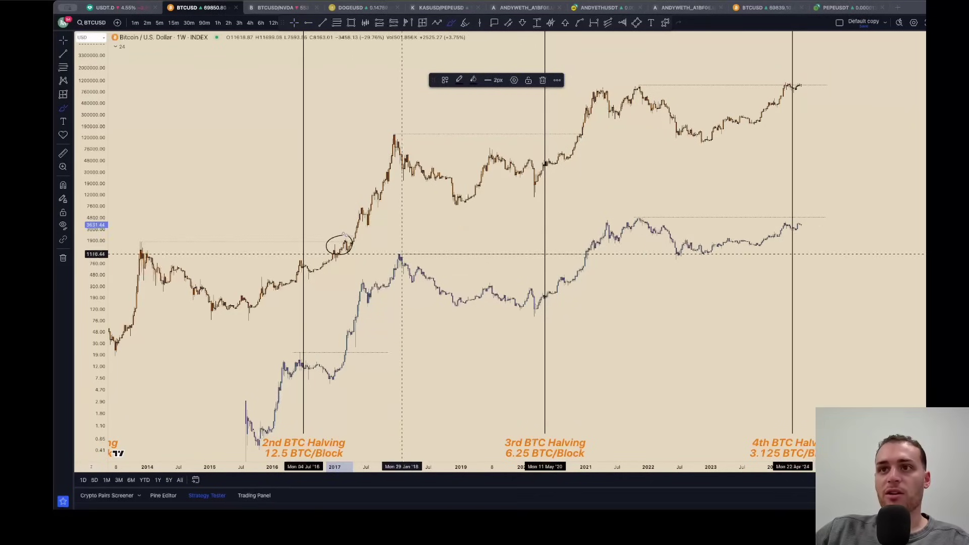
Sketch a rising Brush curve below Bitcoin's 2017 rally and another beside Ethereum's 2017 rally.
left_click_drag(360, 244, 392, 185)
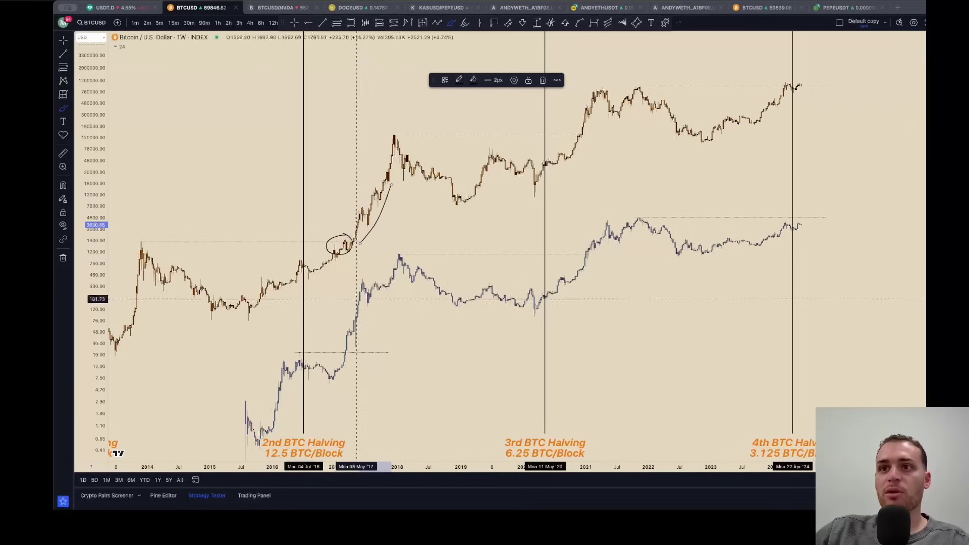
left_click_drag(359, 347, 379, 302)
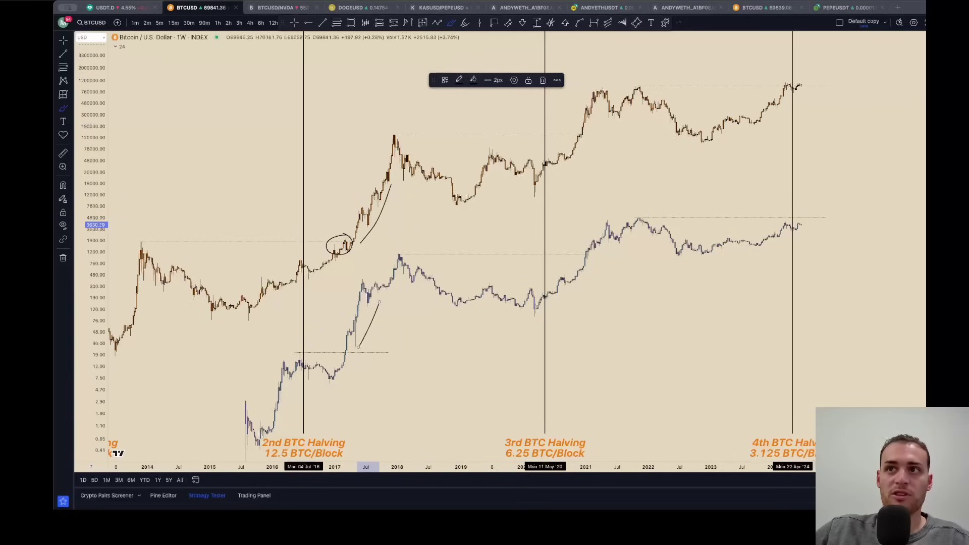
Circle Bitcoin's December 2020 breakout and Ethereum's price on the same date, below its previous high, with the Brush.
scroll(465, 123, "right", 2)
scroll(464, 124, "right", 5)
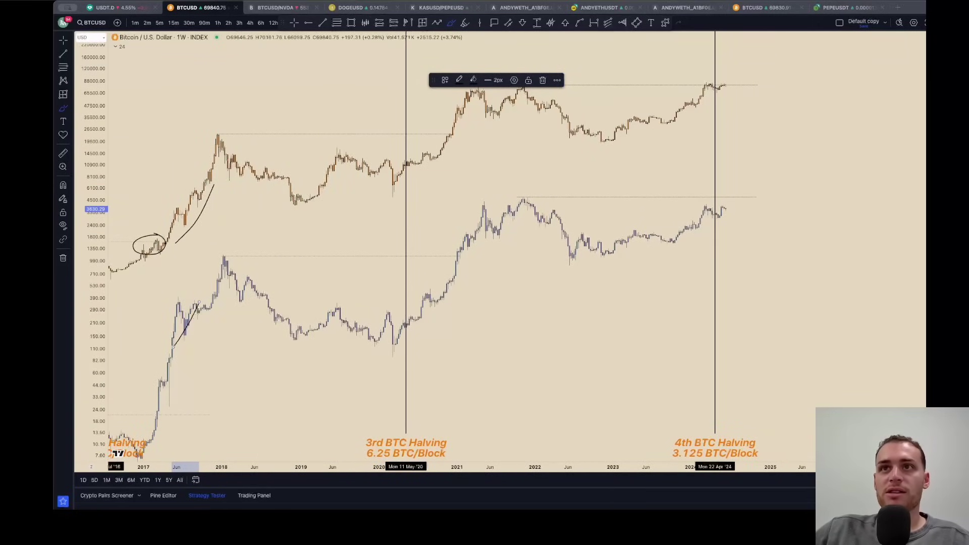
scroll(433, 236, "up", 3)
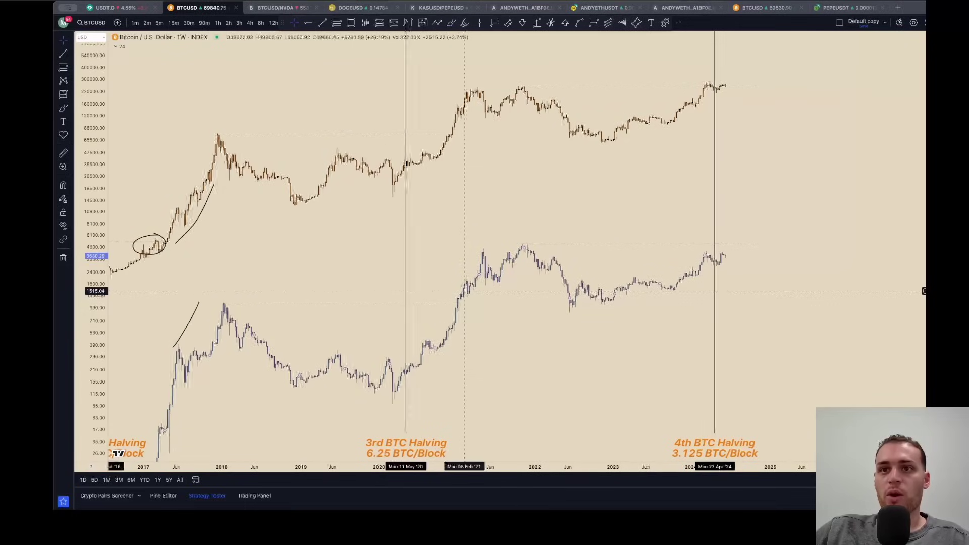
scroll(455, 291, "left", 6)
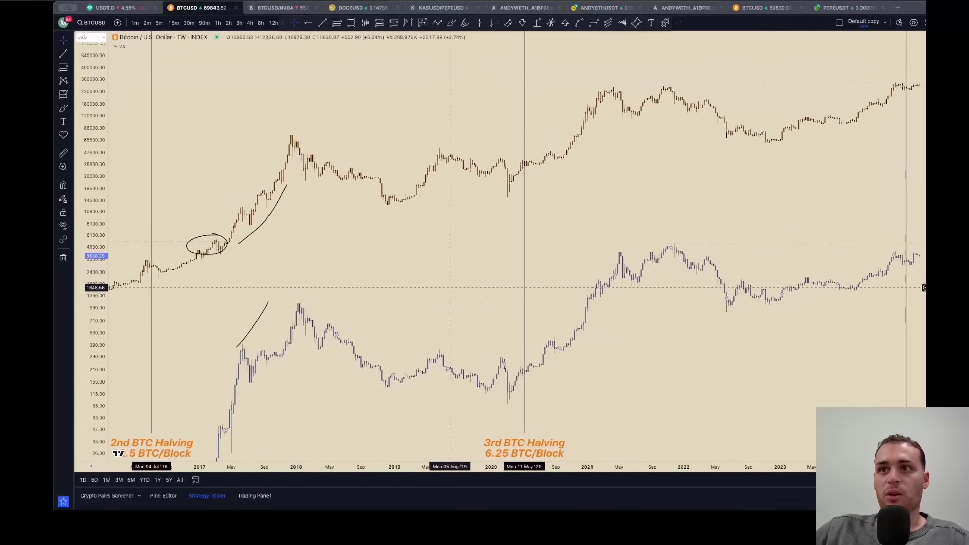
scroll(428, 302, "up", 5)
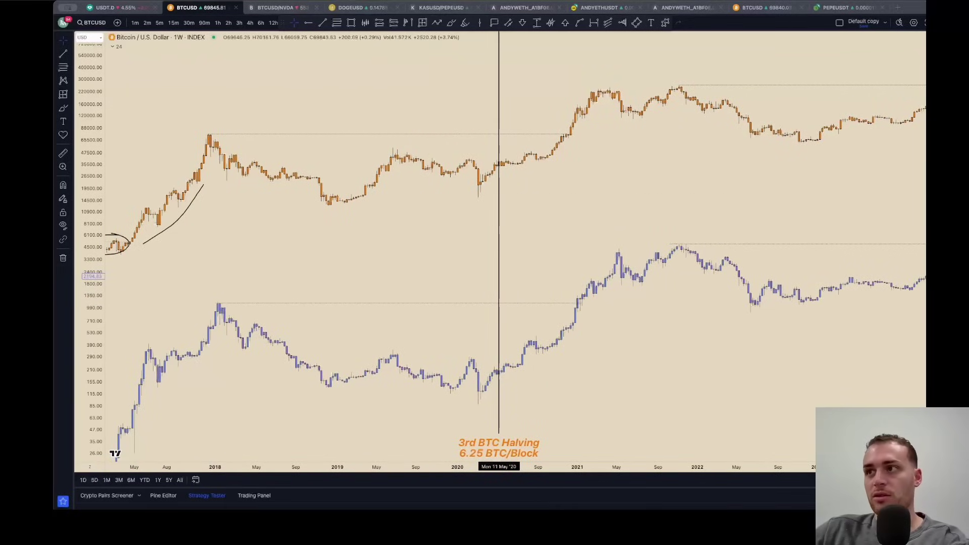
left_click_drag(941, 232, 940, 68)
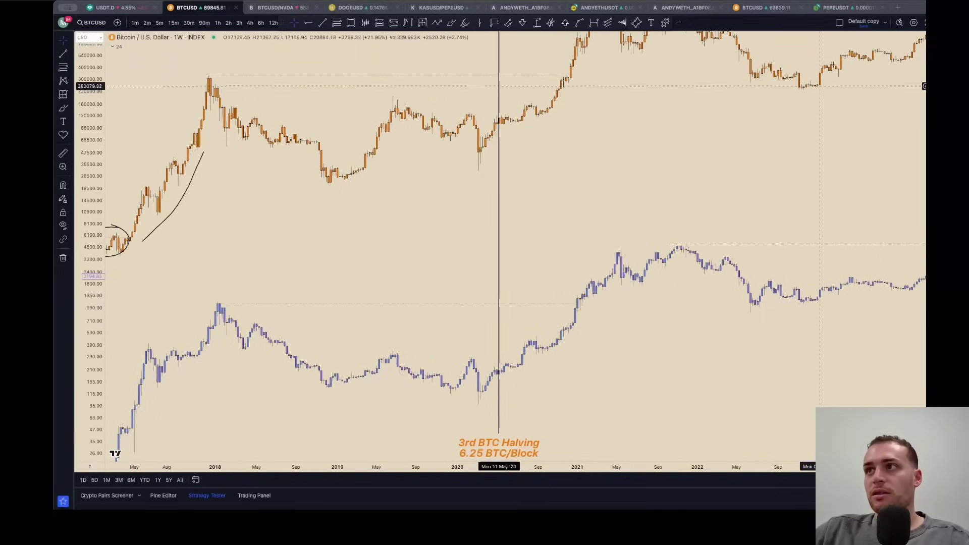
left_click_drag(823, 79, 818, 155)
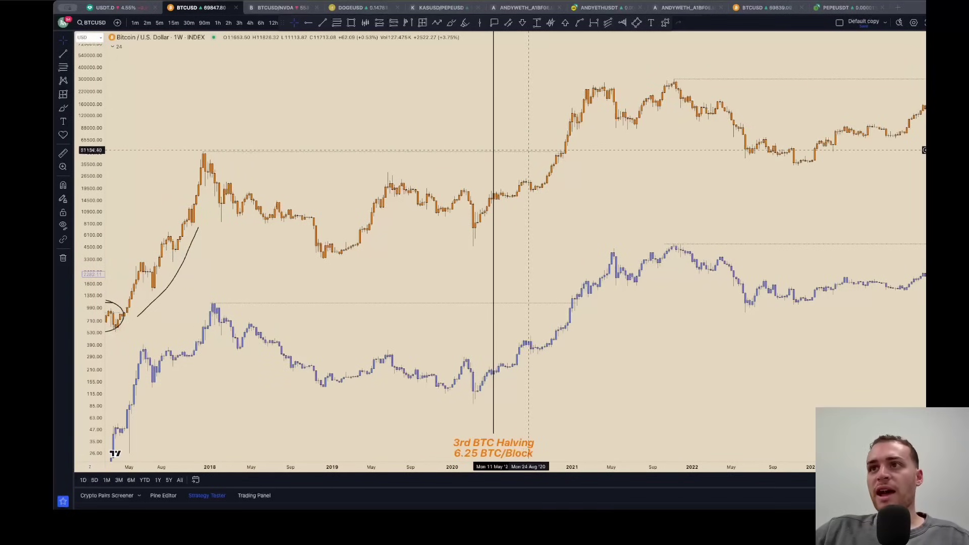
left_click(451, 23)
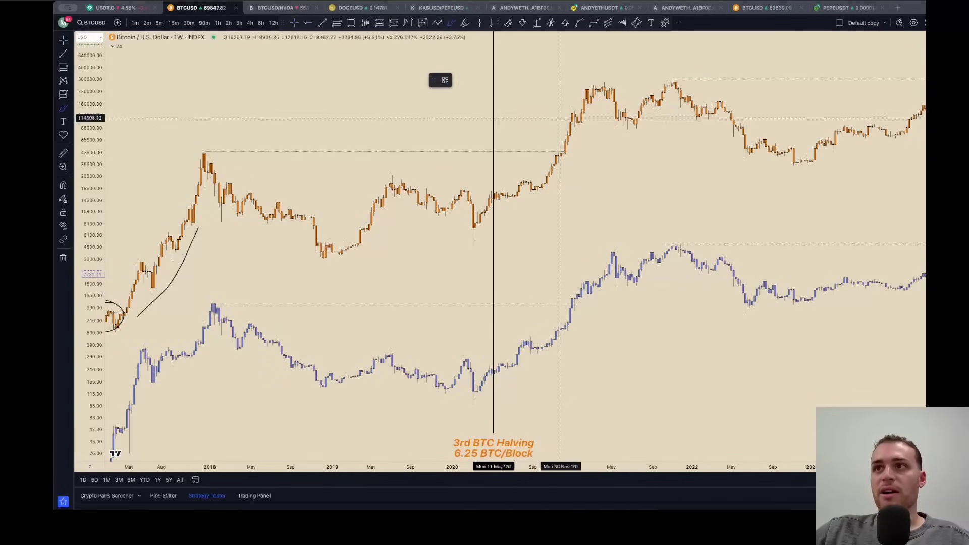
mouse_move(563, 150)
left_mouse_down()
mouse_move(547, 155)
mouse_move(569, 158)
mouse_move(560, 147)
left_mouse_up()
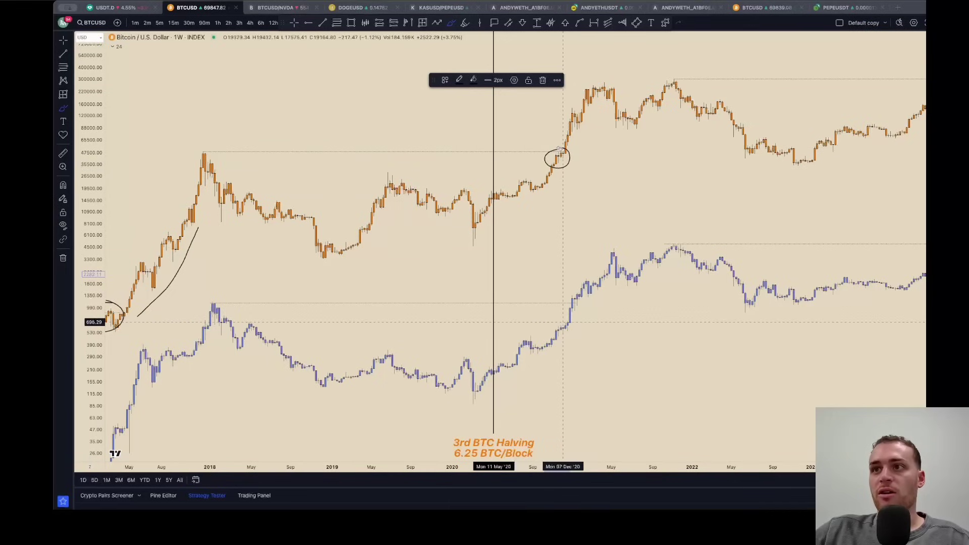
mouse_move(563, 320)
left_mouse_down()
mouse_move(548, 330)
mouse_move(555, 346)
mouse_move(566, 314)
left_mouse_up()
Make Ethereum's level line from its January 2018 high solid and 2px thick.
scroll(566, 314, "right", 10)
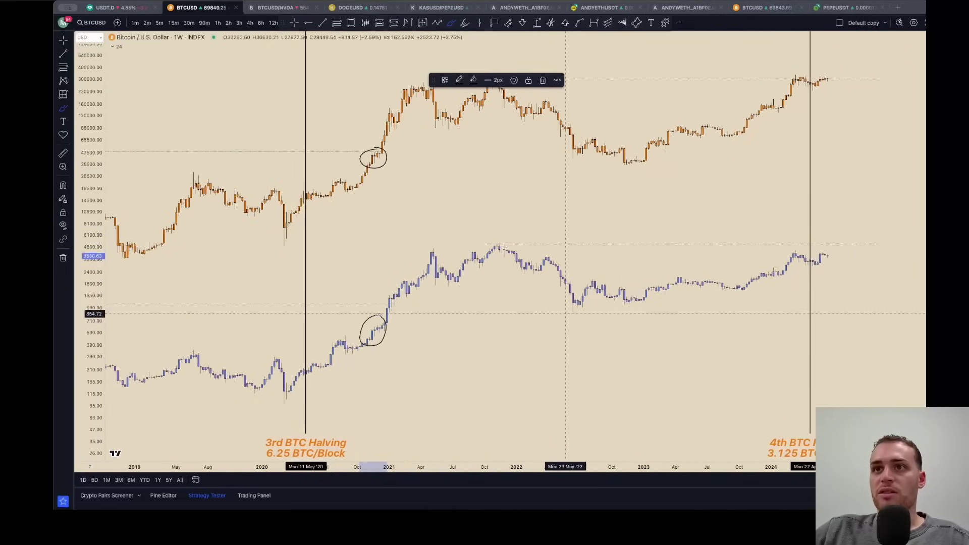
left_click_drag(270, 63, 267, 80)
left_click_drag(429, 260, 426, 271)
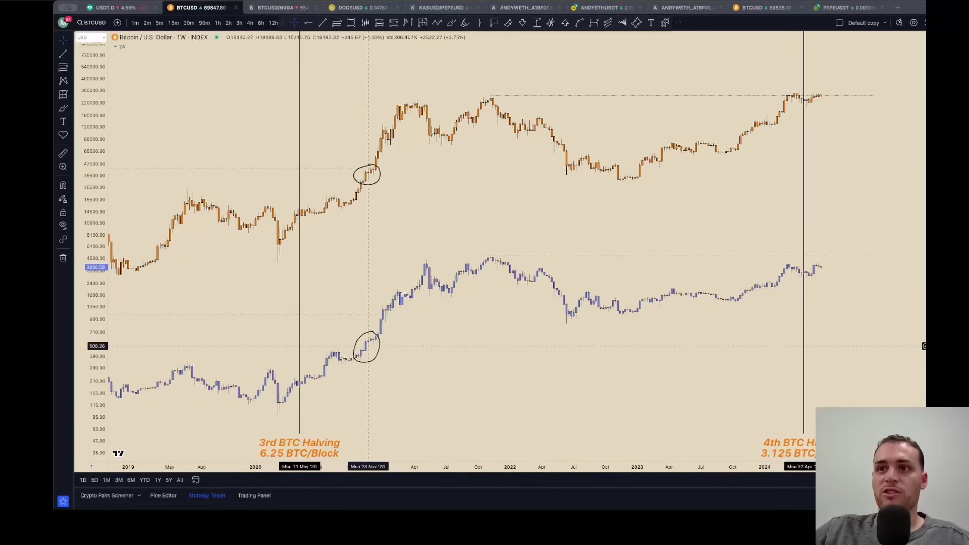
left_click(382, 315)
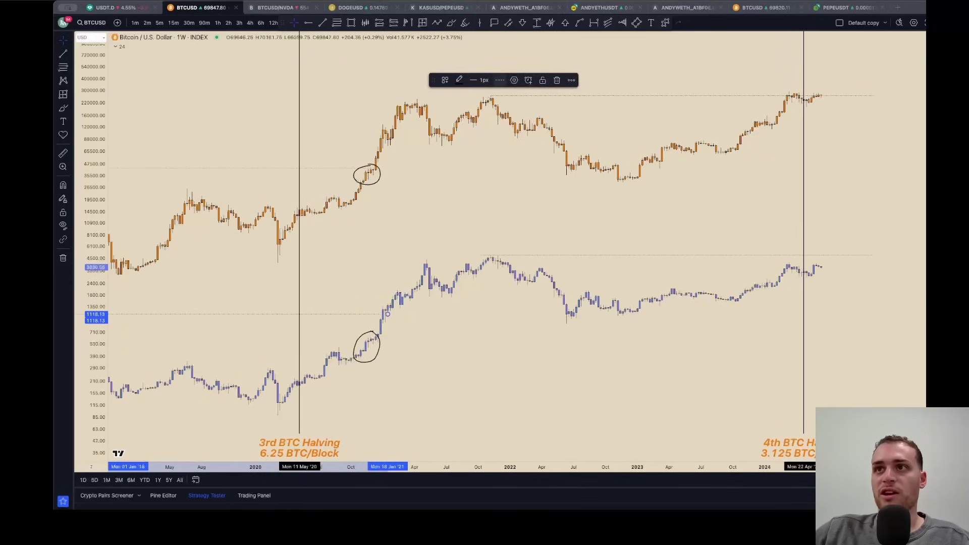
left_click(500, 79)
left_click(513, 94)
left_click(484, 80)
left_click(486, 108)
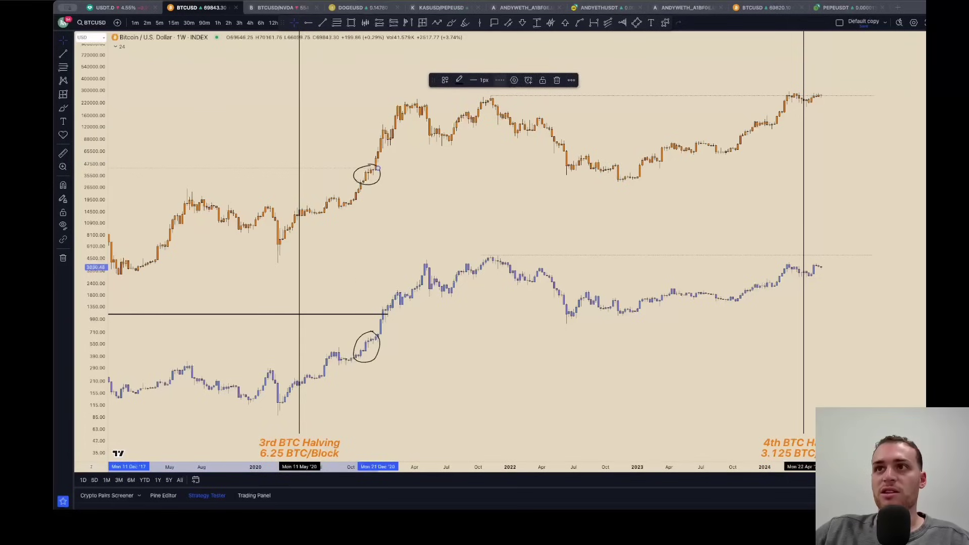
Make Bitcoin's level line from its December 2017 high solid and 2px thick.
left_click(499, 80)
left_click(512, 94)
left_click(485, 79)
left_click(486, 111)
left_click(459, 157)
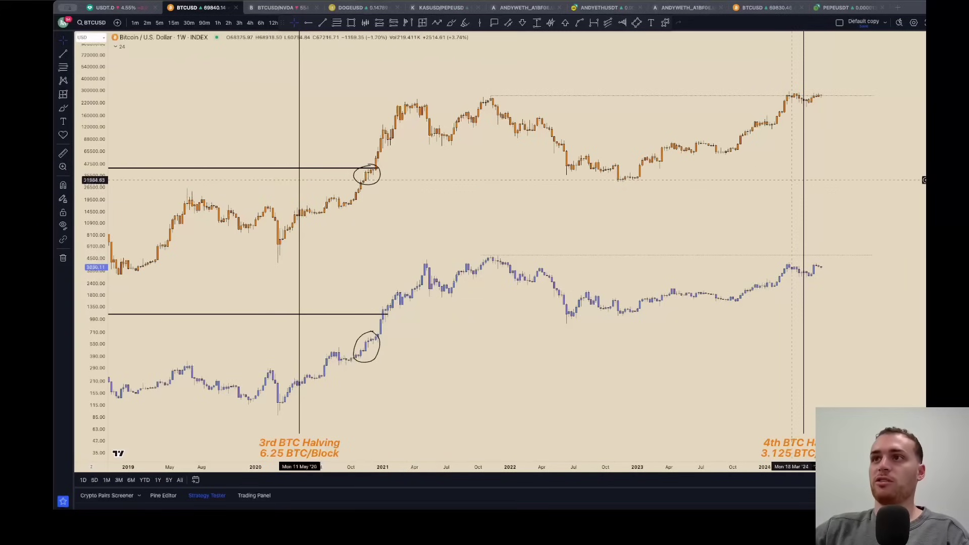
Make Ethereum's level line at its late-2021 high solid and 2px thick.
scroll(864, 180, "right", 3)
left_click(695, 256)
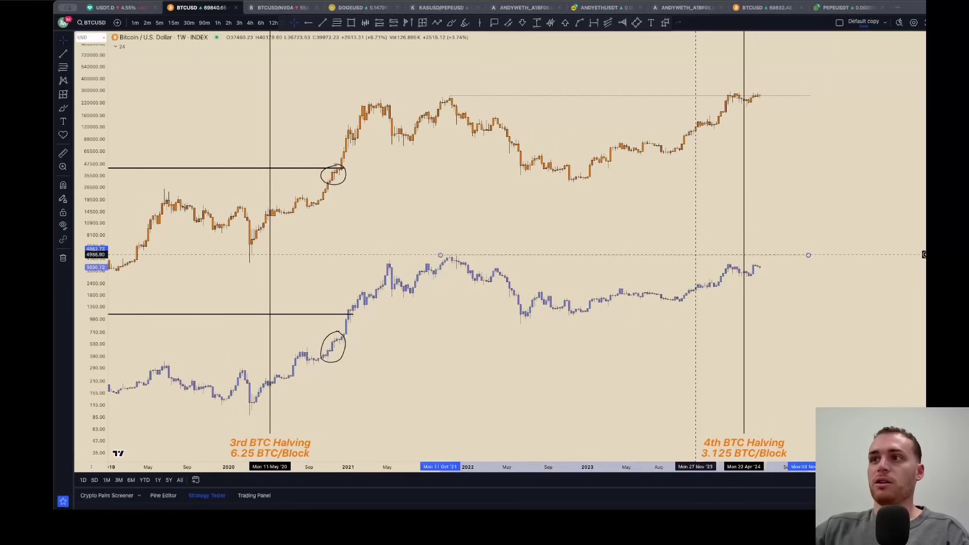
left_click(500, 80)
left_click(513, 96)
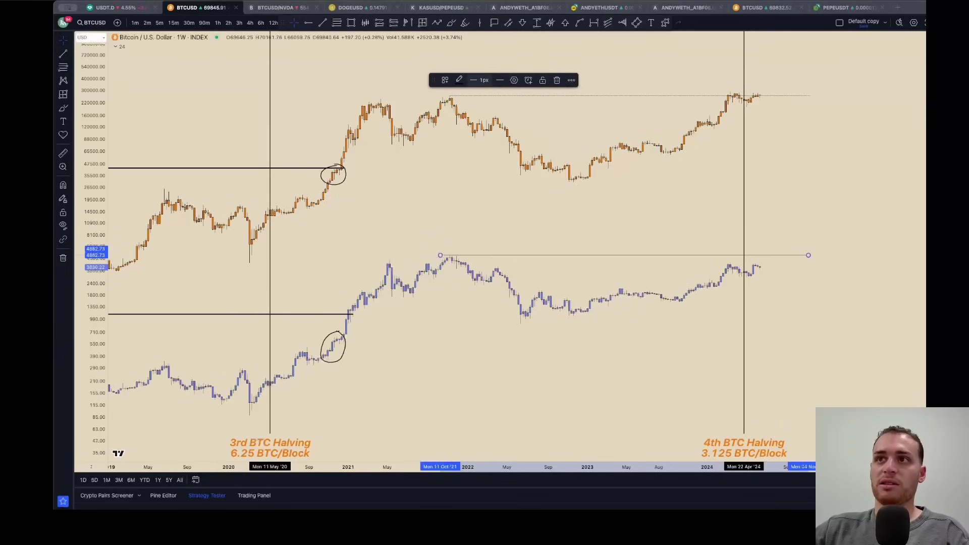
left_click(480, 80)
left_click(482, 107)
Make Bitcoin's level line from its November 2021 high solid and 2px thick.
left_click(612, 103)
left_click(601, 96)
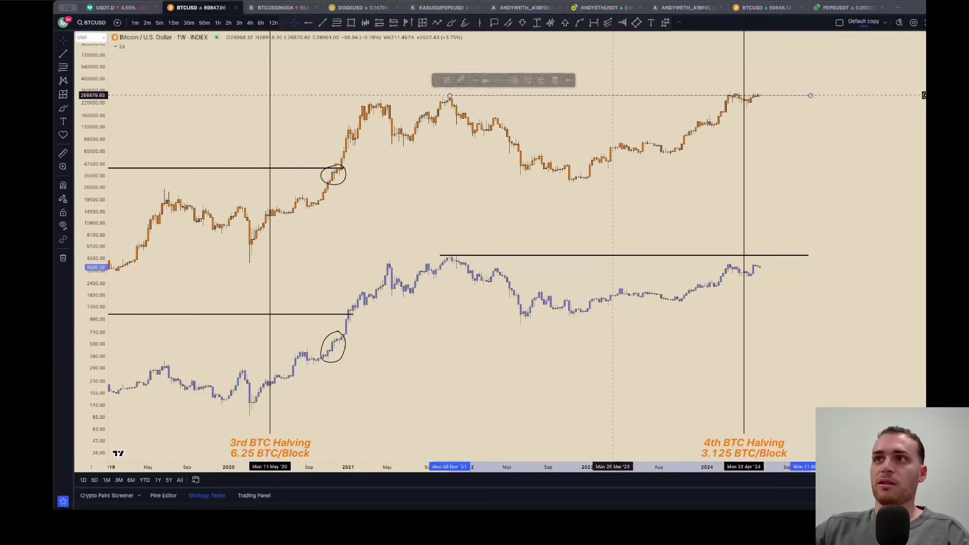
left_click(500, 80)
left_click(496, 92)
left_click(481, 80)
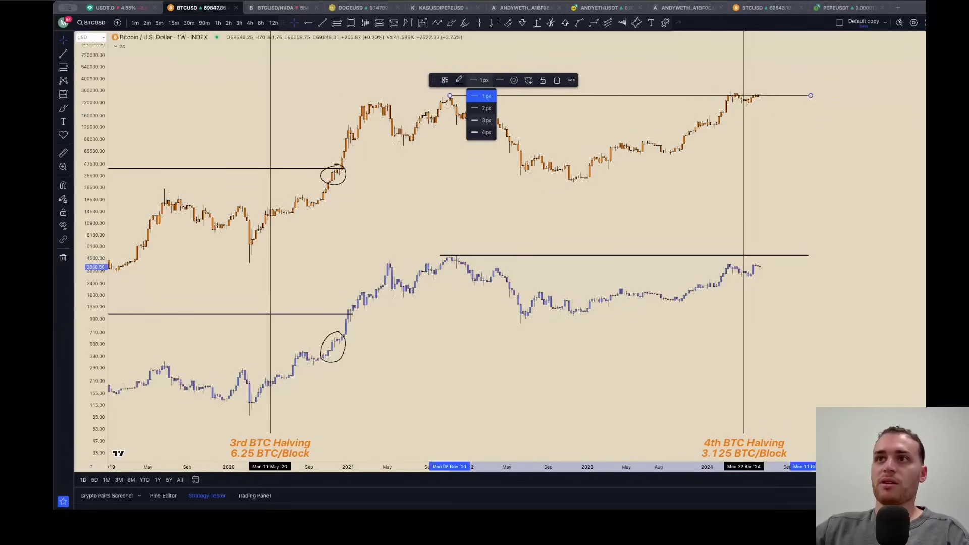
left_click(481, 107)
left_click(488, 123)
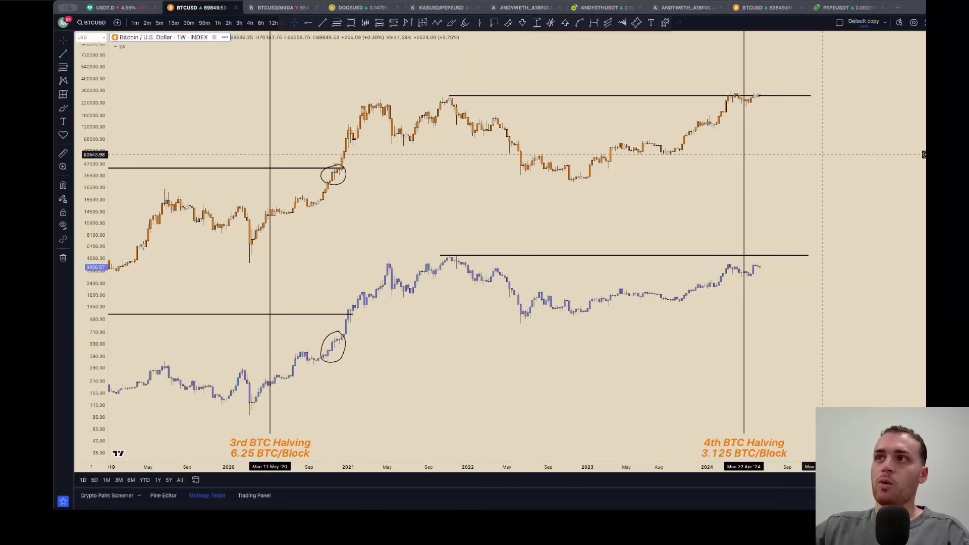
Circle Bitcoin's and Ethereum's price action around the 4th halving with the Brush, redrawing the Bitcoin circle once.
left_click_drag(813, 149, 812, 151)
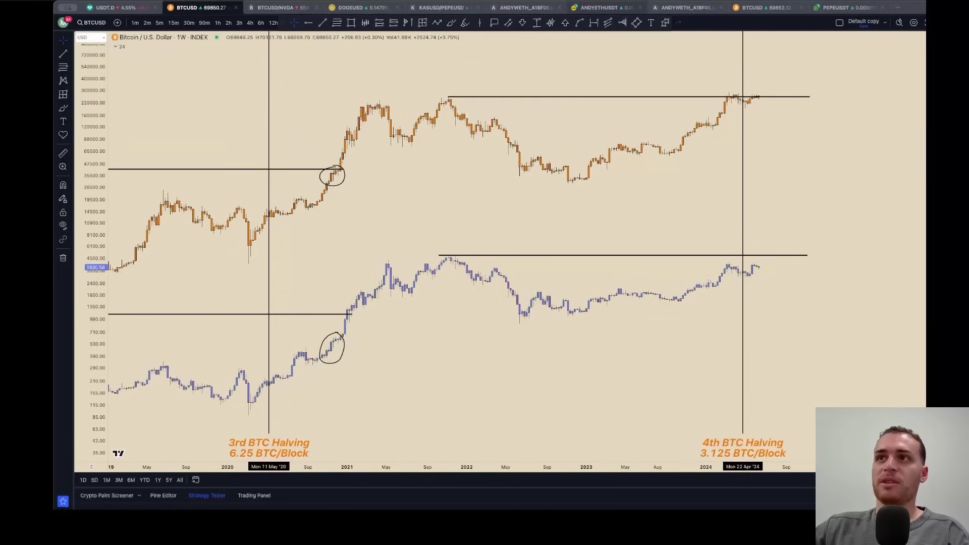
left_click(451, 22)
mouse_move(754, 92)
left_mouse_down()
mouse_move(713, 97)
mouse_move(755, 102)
mouse_move(750, 86)
left_mouse_up()
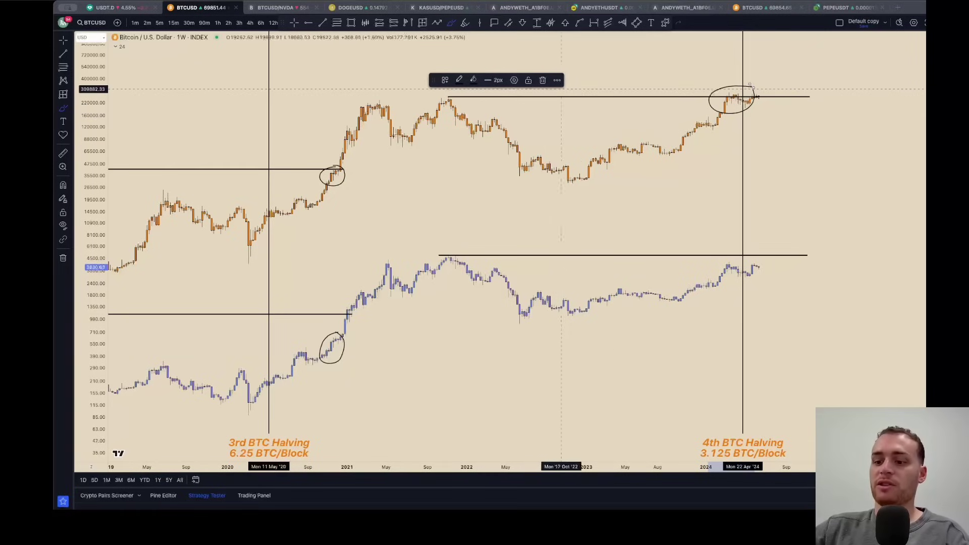
left_click(543, 80)
mouse_move(761, 86)
left_mouse_down()
mouse_move(722, 94)
mouse_move(740, 105)
mouse_move(765, 91)
mouse_move(761, 80)
left_mouse_up()
mouse_move(759, 266)
left_mouse_down()
mouse_move(721, 271)
mouse_move(727, 284)
mouse_move(769, 285)
mouse_move(771, 267)
mouse_move(753, 262)
left_mouse_up()
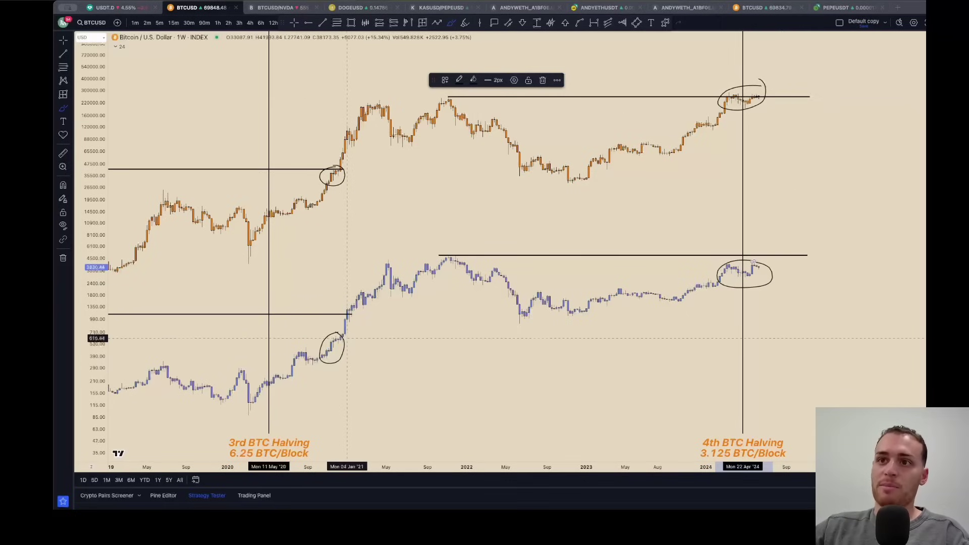
Draw a steep rotated rectangle rising from Bitcoin's current price and fill it green.
left_click_drag(434, 80, 413, 38)
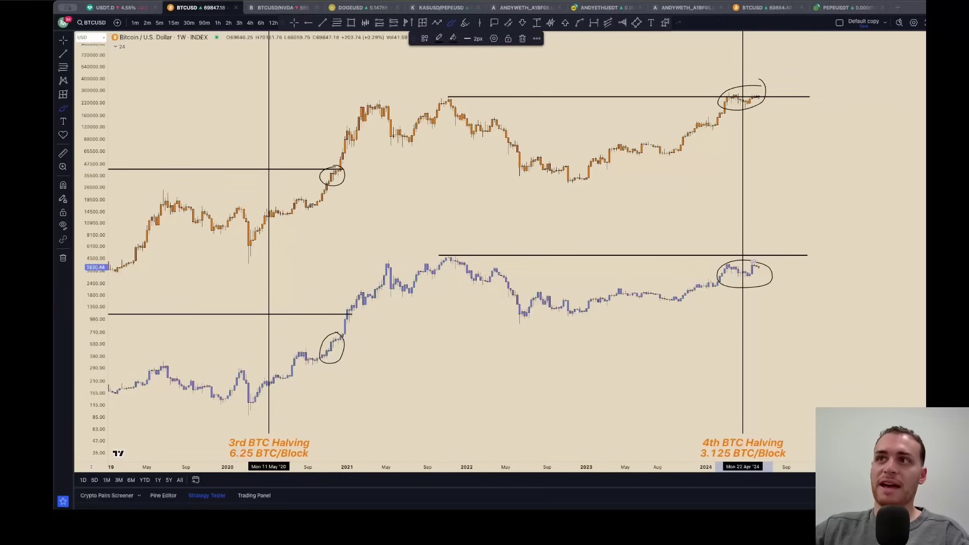
left_click(295, 22)
left_click(308, 66)
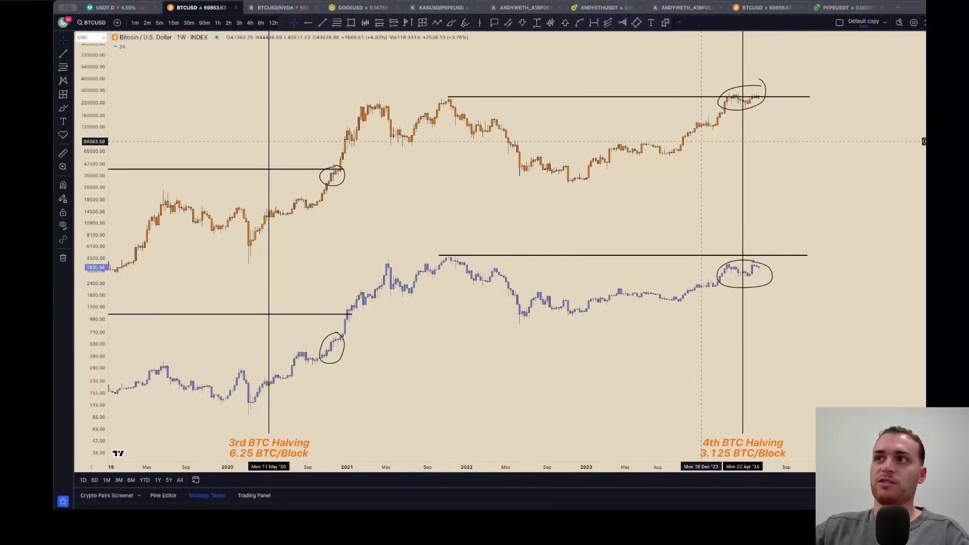
left_click(451, 23)
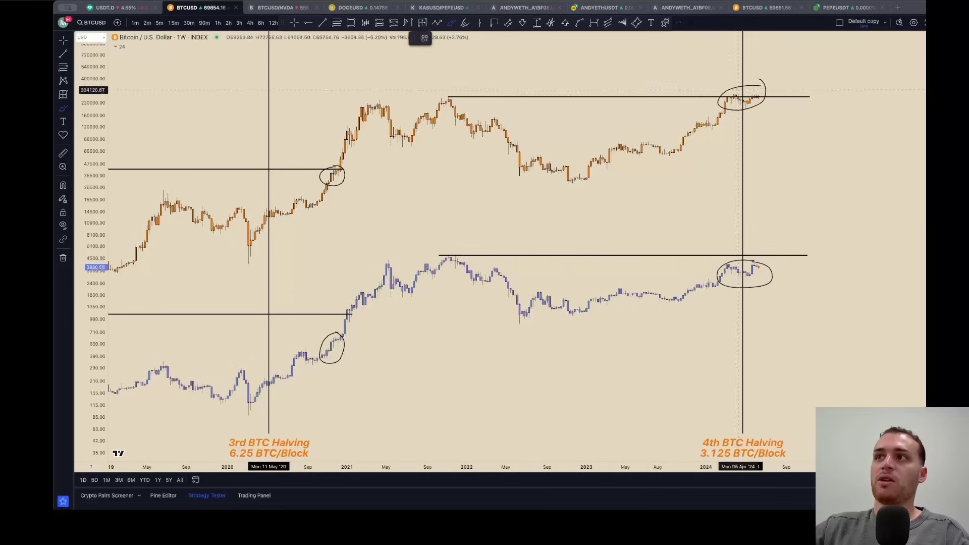
left_click(637, 23)
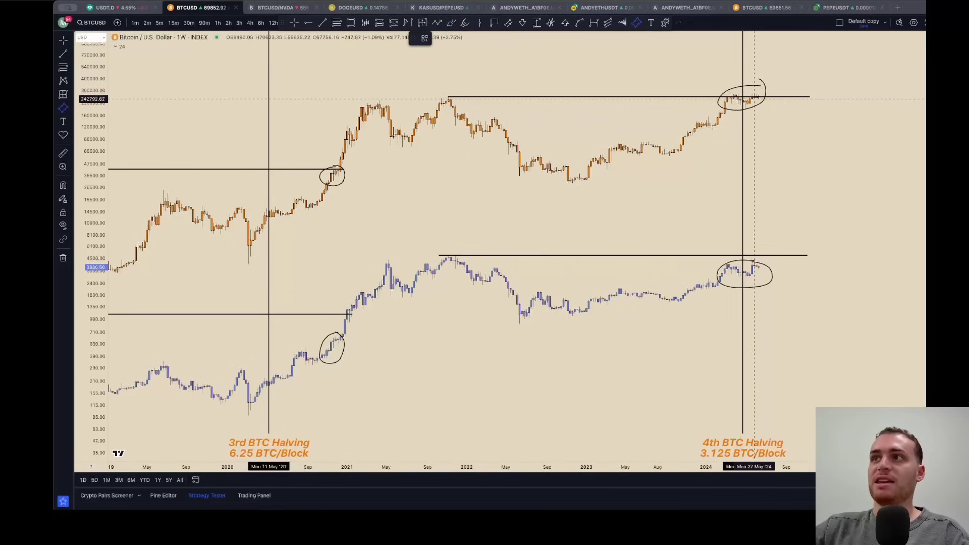
left_click_drag(782, 37, 766, 103)
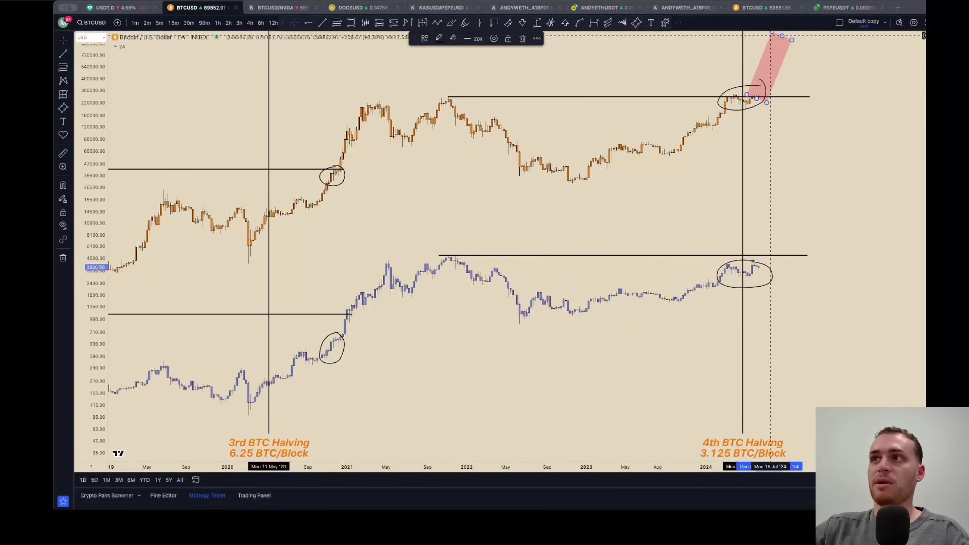
left_click(454, 38)
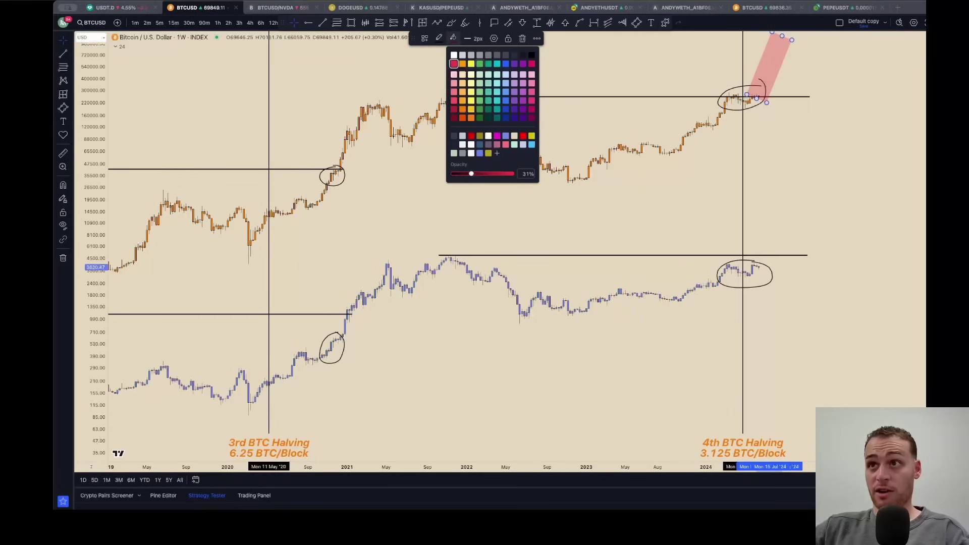
left_click(480, 63)
left_click(572, 59)
Draw a matching green rotated rectangle rising from Ethereum's current price through its late-2021 level line.
left_click(637, 22)
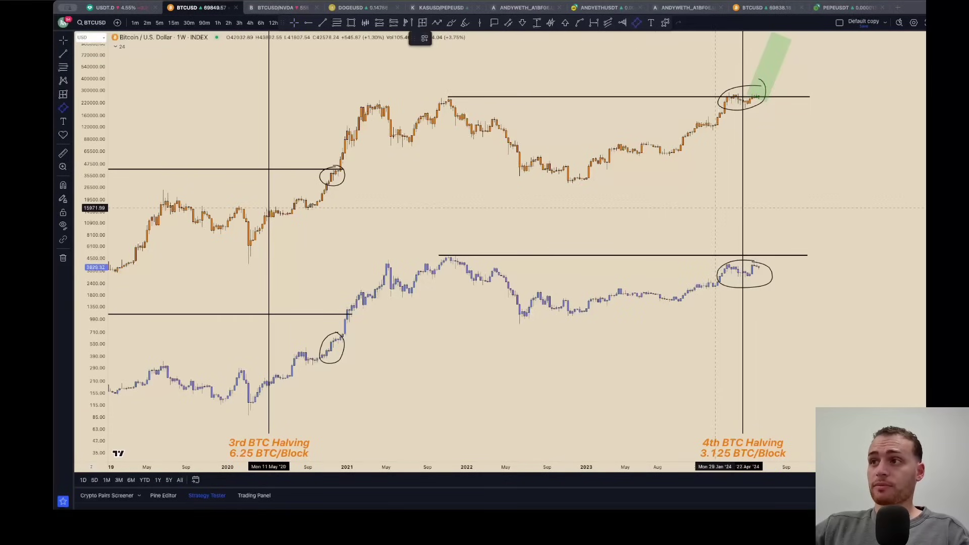
left_click(759, 270)
left_click_drag(791, 164, 756, 268)
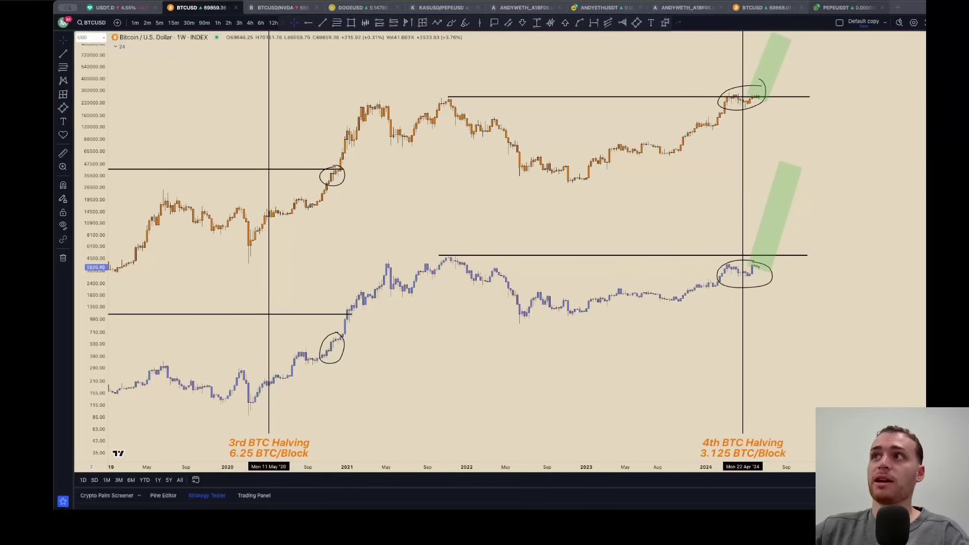
Switch to the PEPEUSDT layout and examine the 12-hour triangle beside the weekly PEPE/ETH chart.
left_click(844, 8)
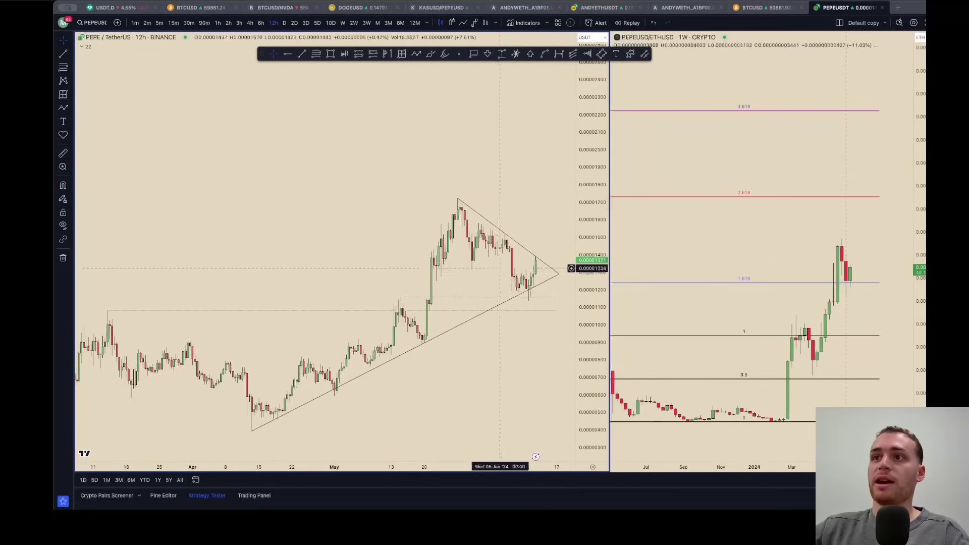
scroll(500, 265, "right", 5)
left_click(622, 248)
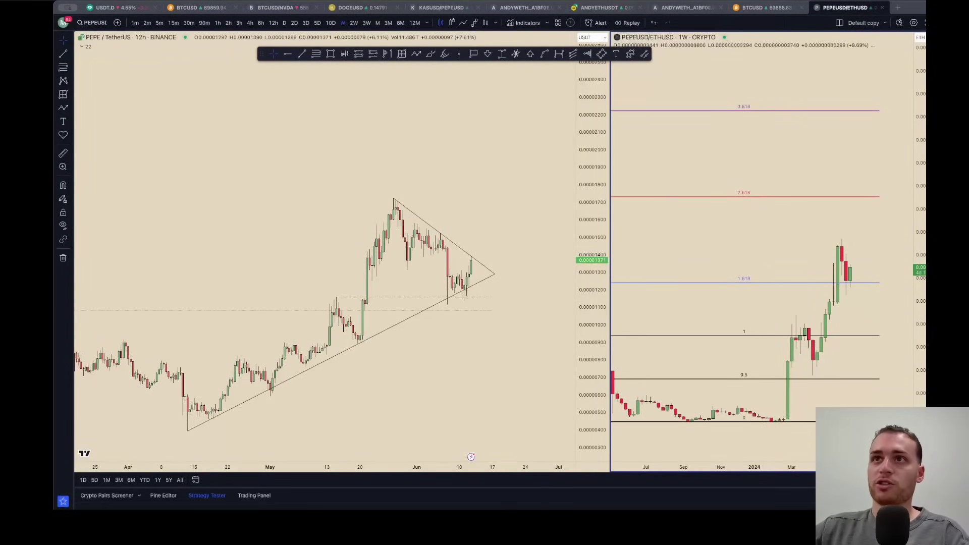
Switch to the Dogecoin layout and examine its 2020-2021 Fib levels beside the PEPE chart, undoing an accidental shift of the Fib drawing.
left_click(359, 8)
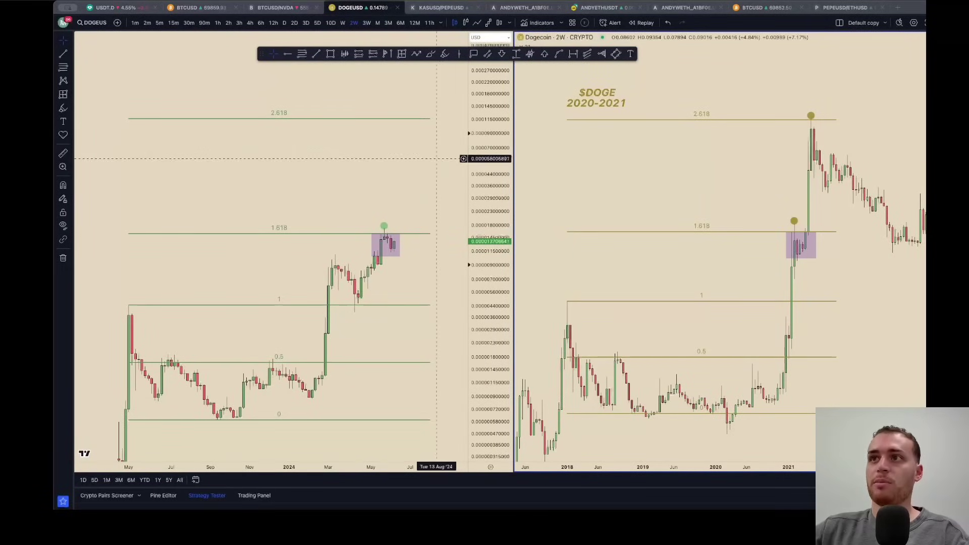
left_click_drag(567, 160, 564, 168)
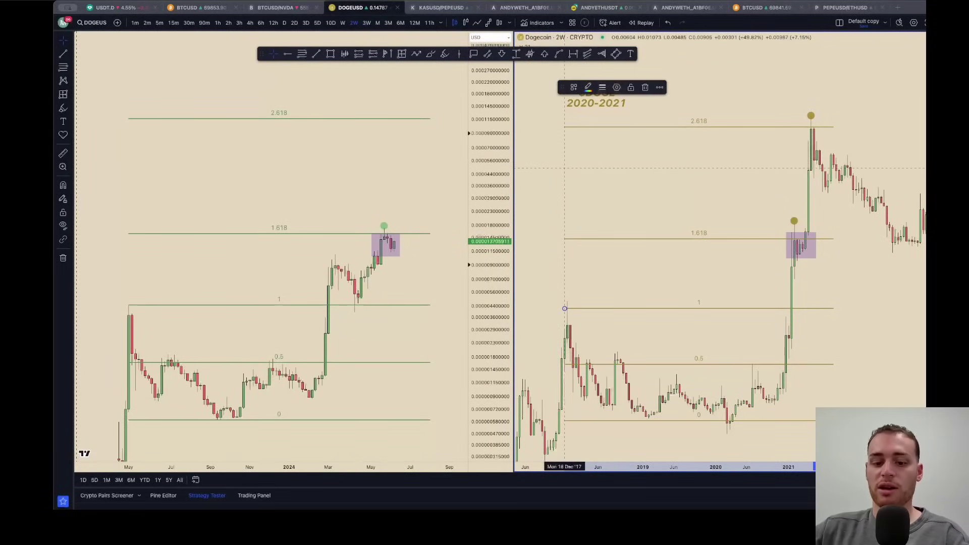
key("ctrl+z")
left_click_drag(870, 306, 870, 310)
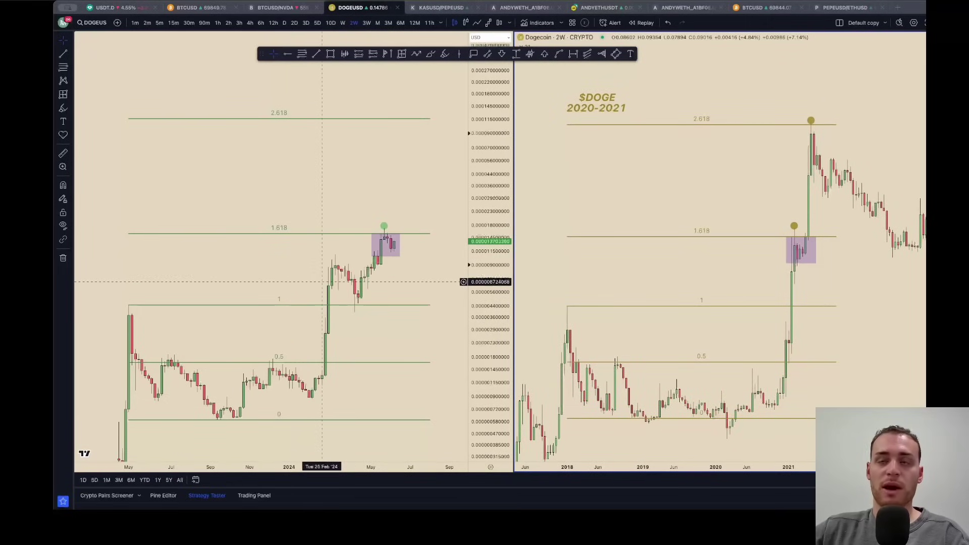
scroll(700, 269, "up", 3)
scroll(701, 269, "down", 1)
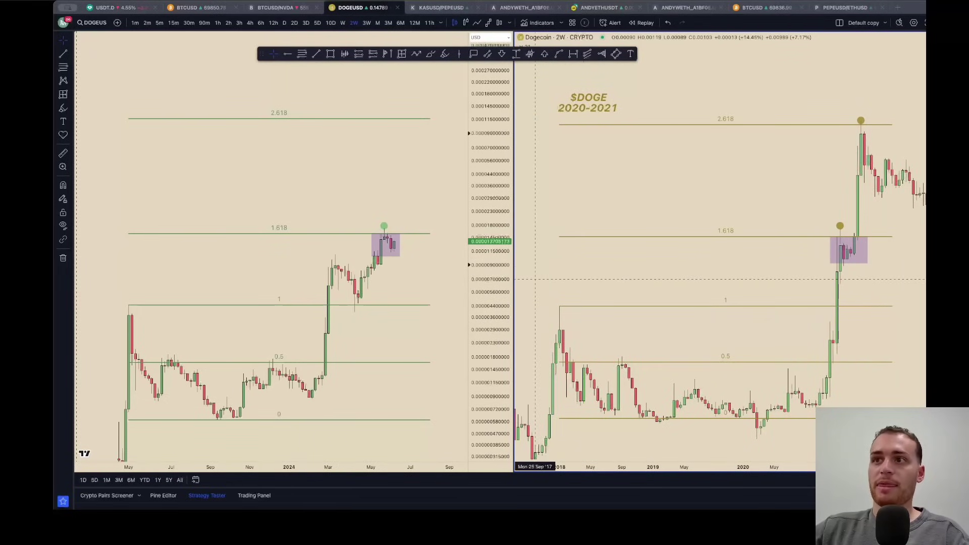
left_click_drag(535, 281, 532, 282)
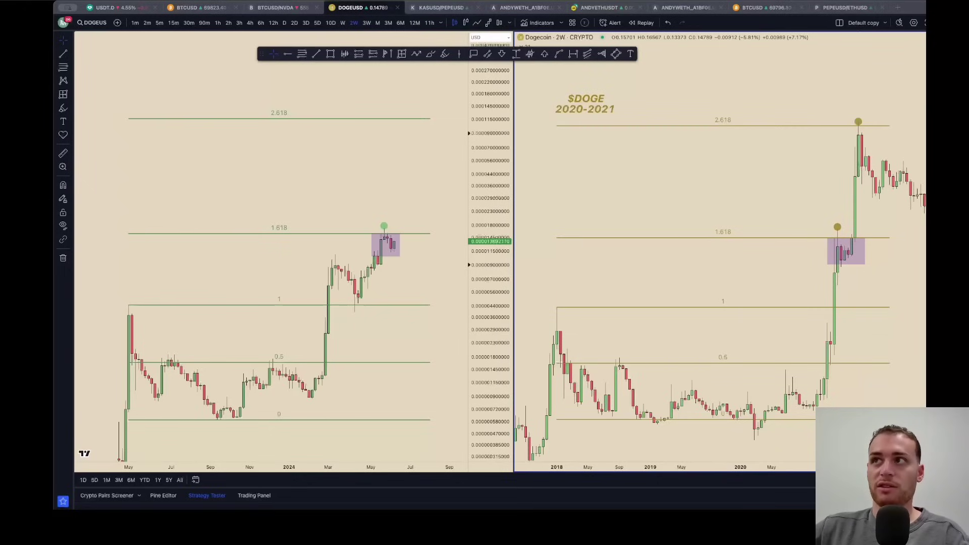
Review the BTC/Kaspa comparison, the Bitcoin halving chart, the PEPE triangle and the Dogecoin comparison in turn.
left_click(763, 7)
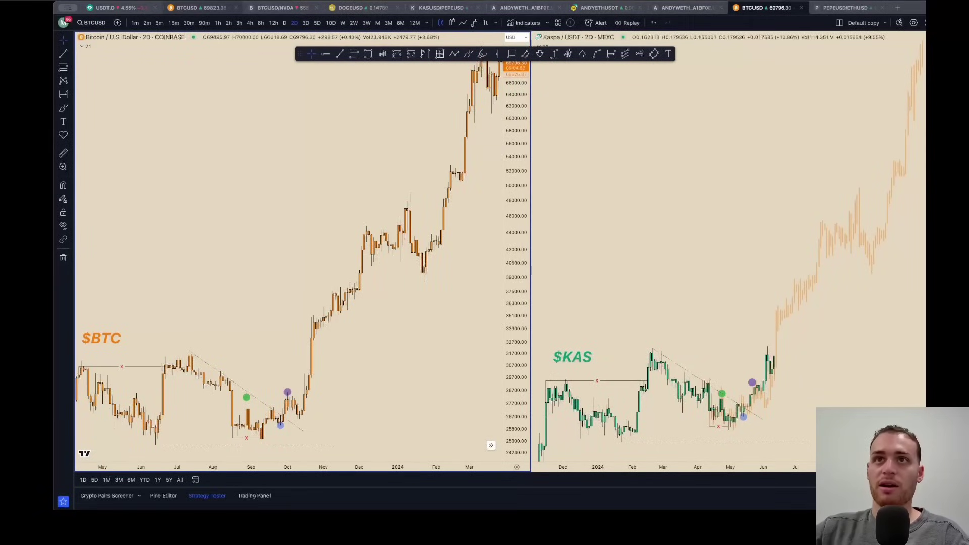
left_click(201, 8)
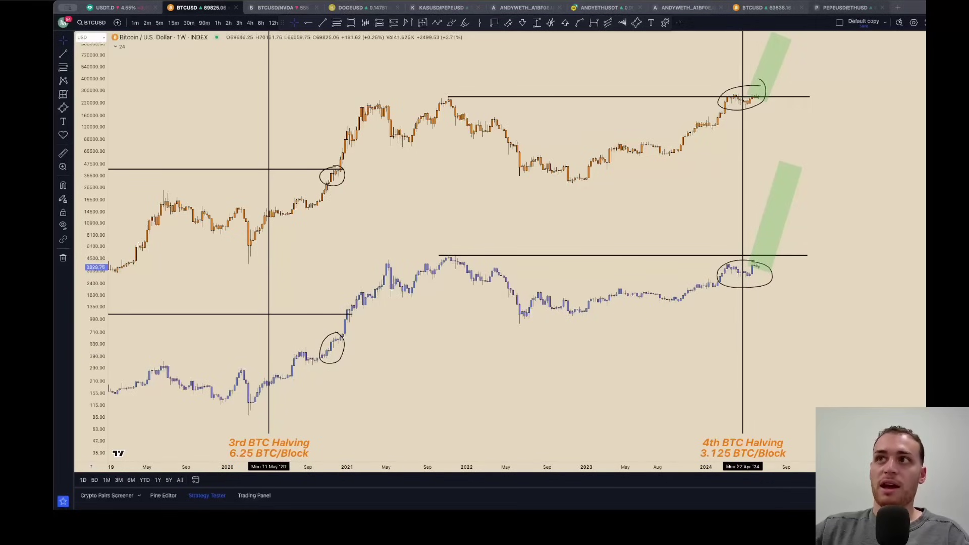
left_click(845, 8)
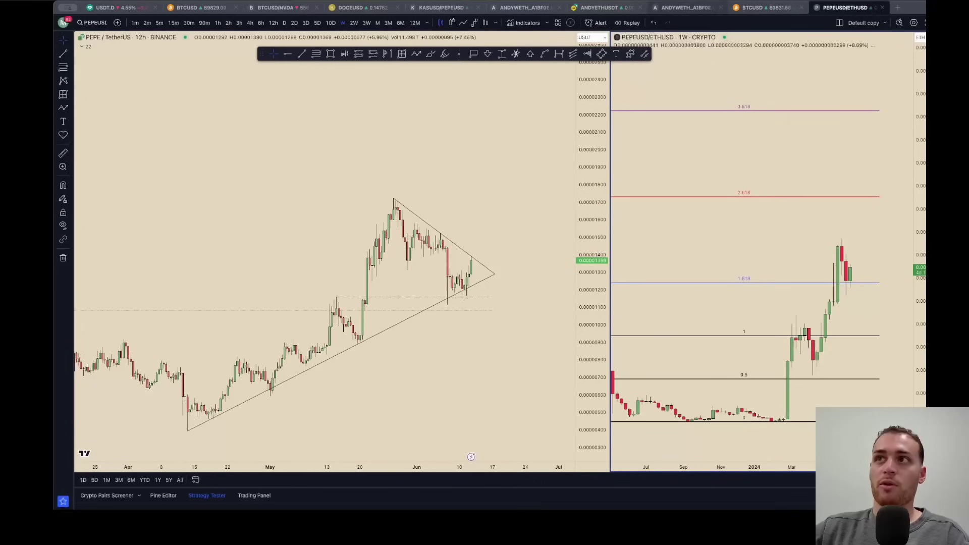
left_click(360, 8)
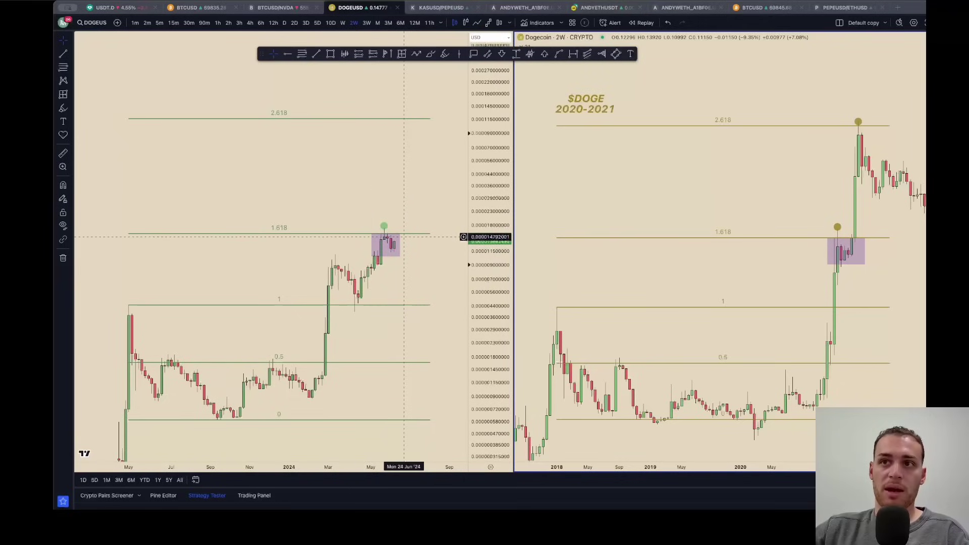
Return to the PEPEUSDT layout, maximize the weekly PEPE/ETH chart and move the floating drawing toolbar clear of the Fib levels.
left_click(849, 8)
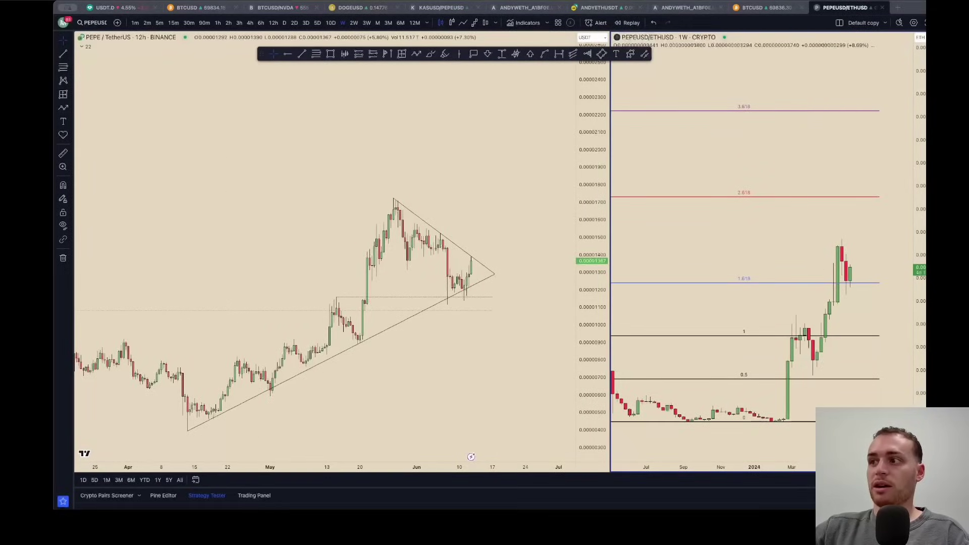
key("alt+Return")
scroll(810, 349, "up", 2)
scroll(809, 349, "right", 5)
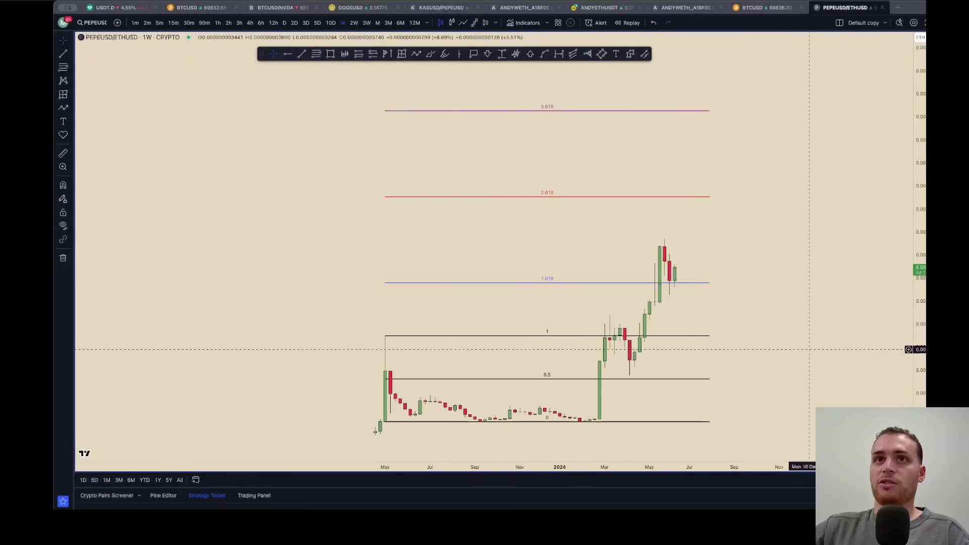
left_click_drag(261, 53, 271, 34)
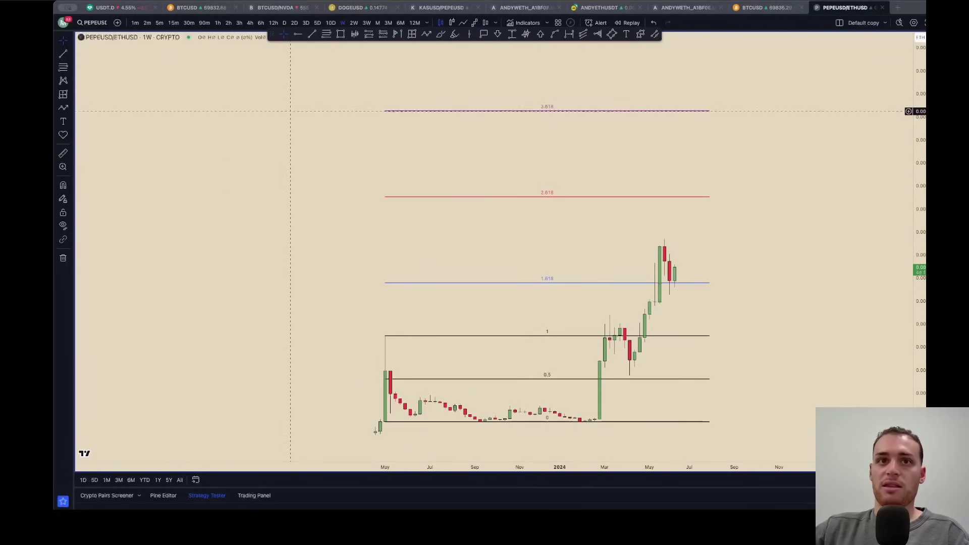
left_click_drag(290, 111, 241, 130)
scroll(239, 130, "up", 3)
left_click_drag(752, 315, 773, 274)
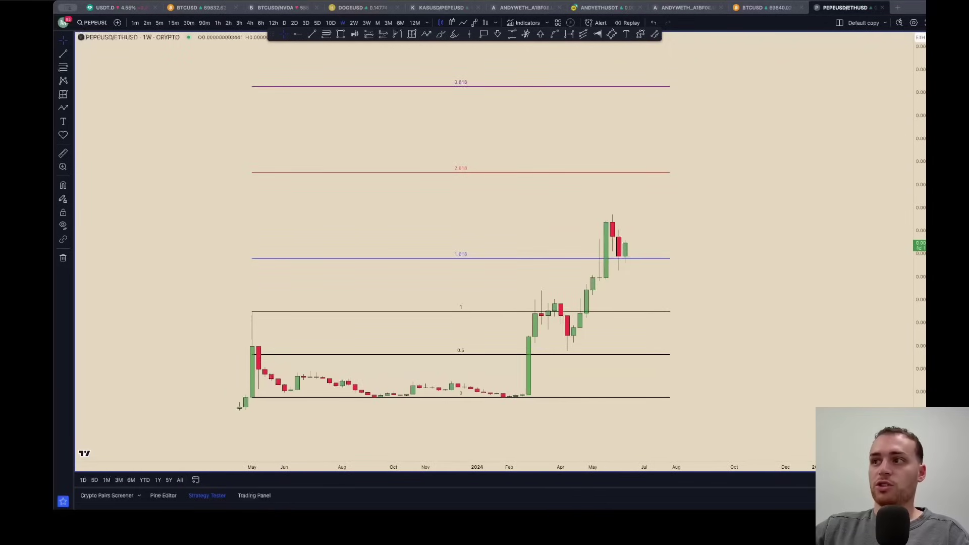
left_click_drag(920, 323, 920, 271)
scroll(815, 340, "down", 3)
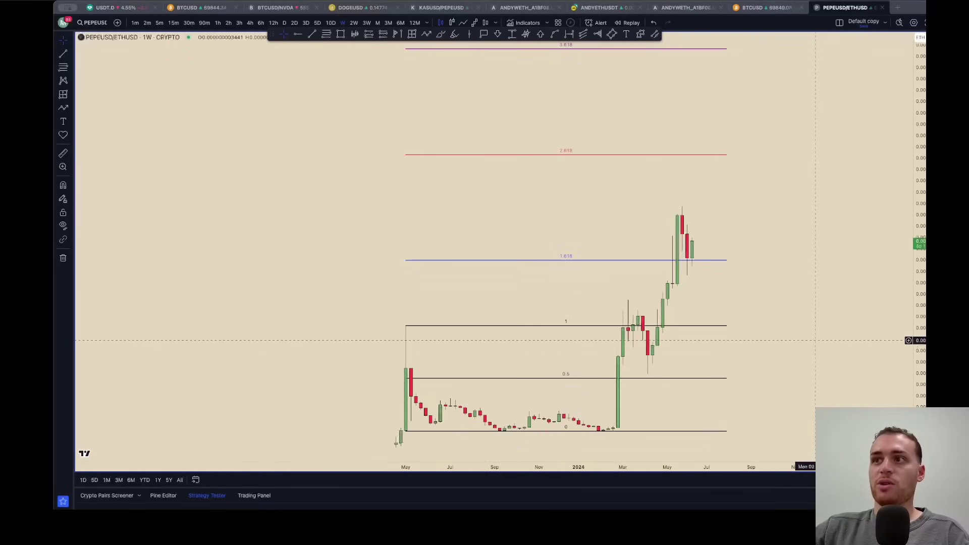
scroll(815, 341, "right", 5)
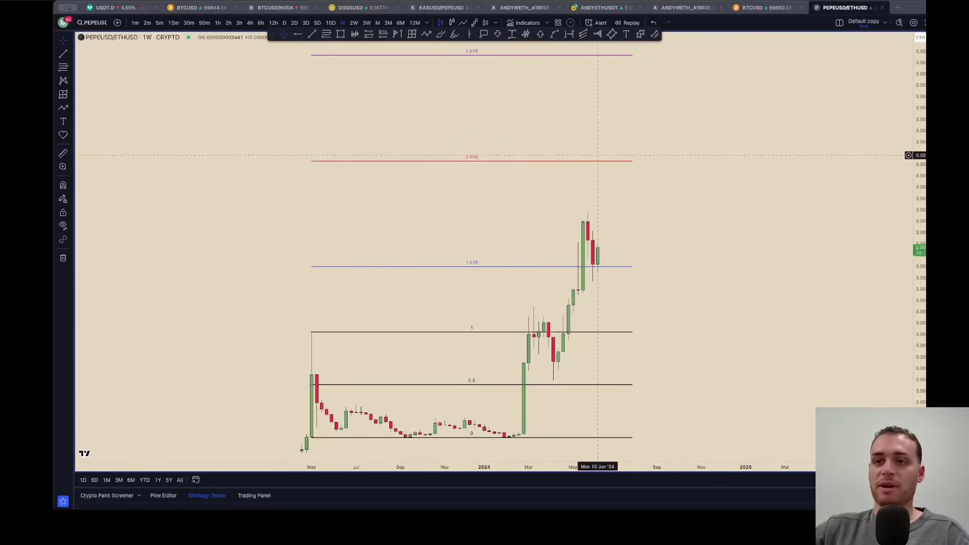
Draw Brush arrows beside PEPE/ETH's 2023 decline and 2024 rise, and undo both.
left_click(441, 34)
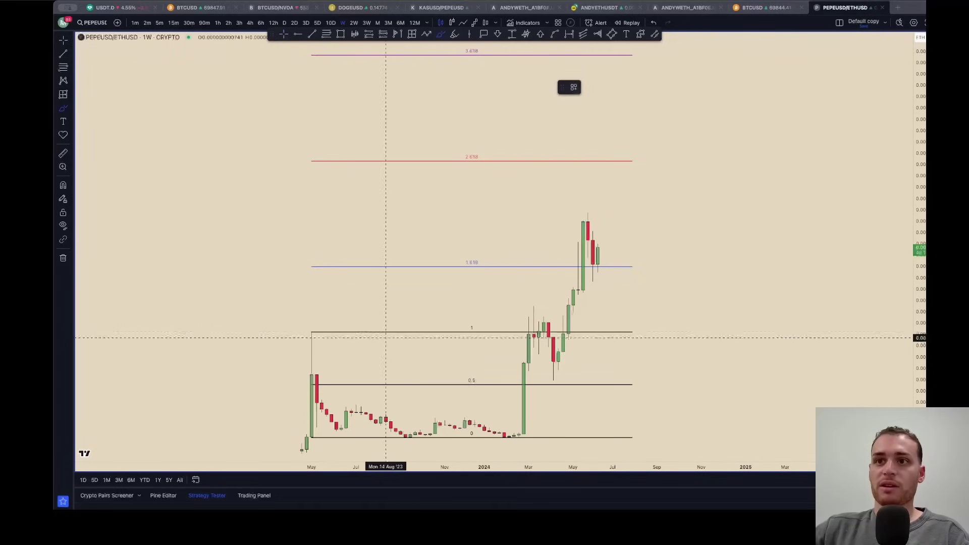
mouse_move(338, 317)
left_mouse_down()
mouse_move(390, 372)
mouse_move(361, 379)
mouse_move(414, 399)
mouse_move(410, 344)
left_mouse_up()
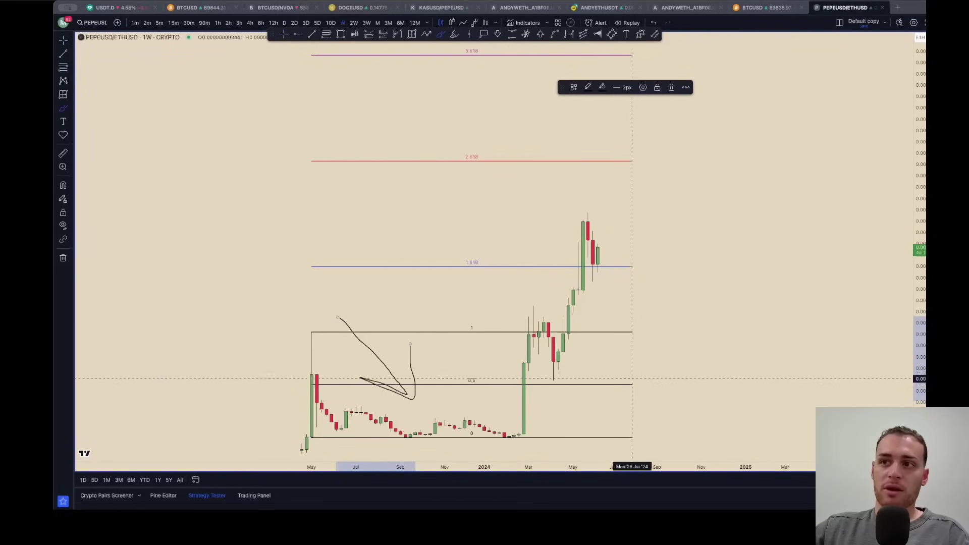
mouse_move(593, 414)
left_mouse_down()
mouse_move(626, 298)
mouse_move(592, 334)
mouse_move(626, 299)
mouse_move(643, 344)
left_mouse_up()
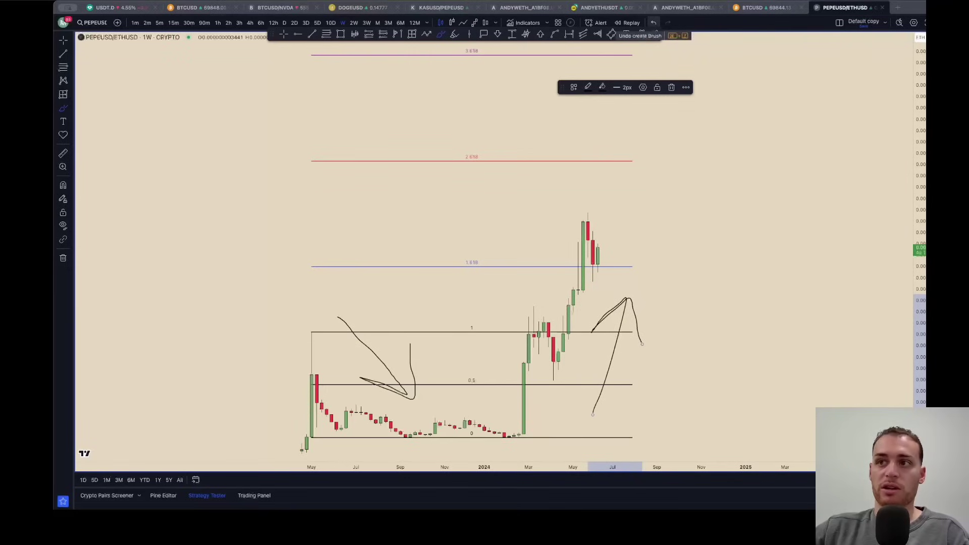
left_click(653, 23)
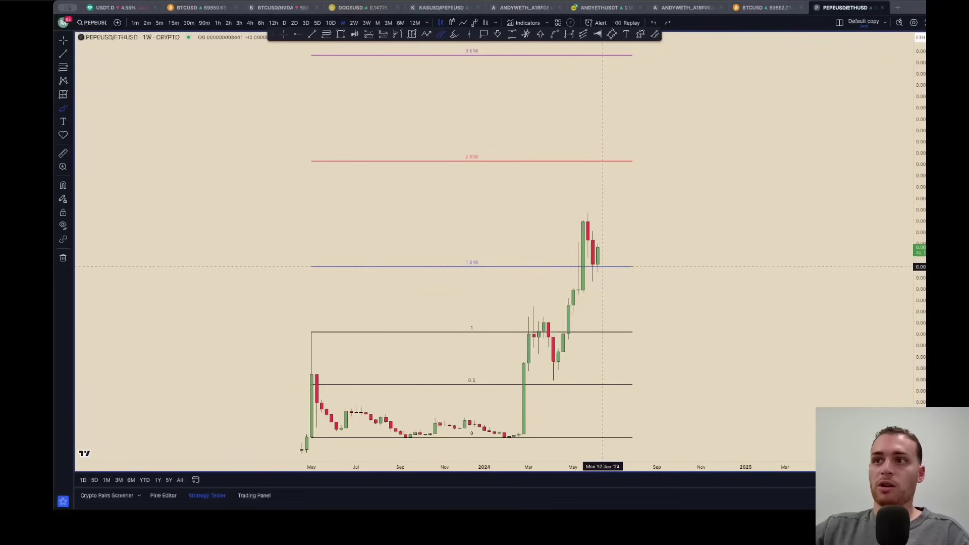
key("Escape")
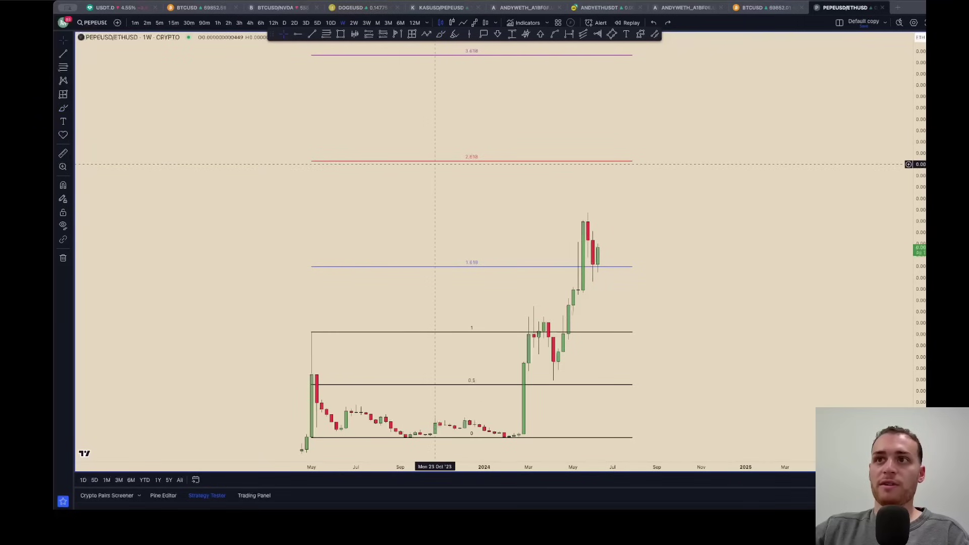
Set the label font size of the PEPE/ETH Fib Retracement to 20.
double_click(435, 161)
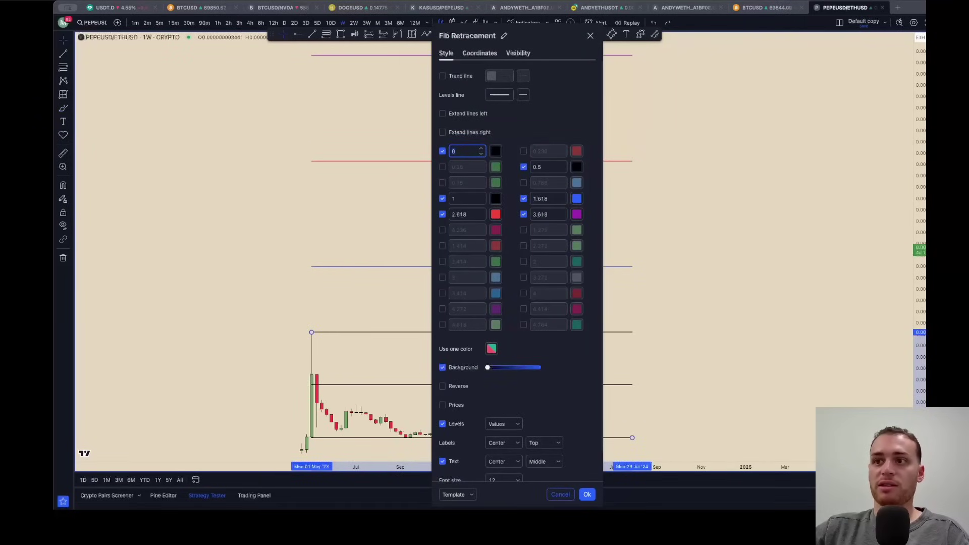
scroll(518, 268, "down", 2)
left_click(505, 448)
left_click(503, 493)
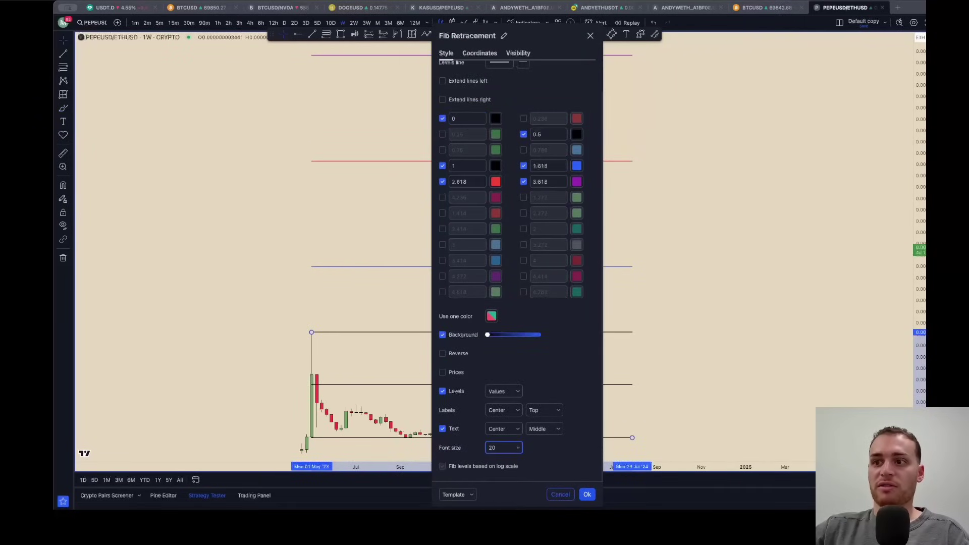
left_click(587, 494)
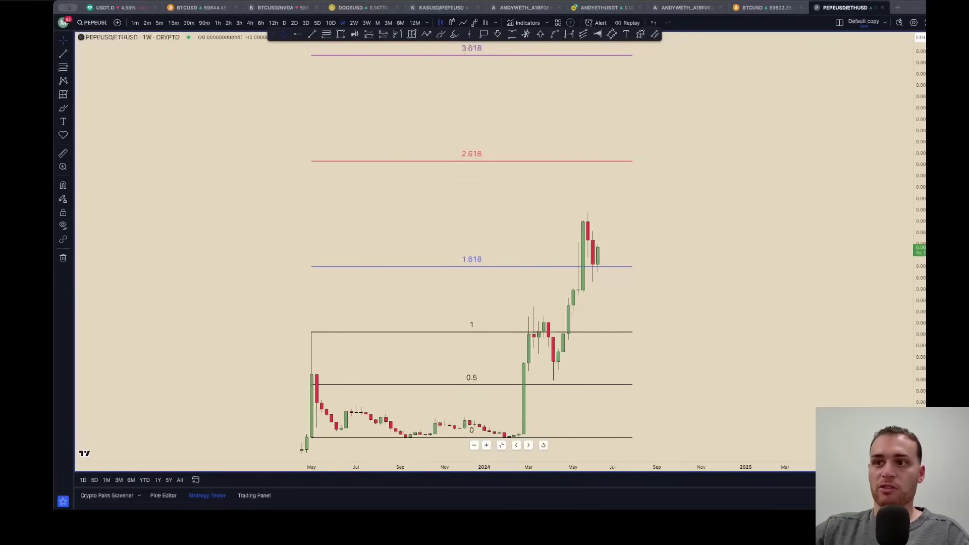
Examine PEPE/ETH's price action around the Fib levels from 0 through 2.618.
left_click_drag(920, 430, 920, 230)
left_click_drag(788, 394, 831, 105)
left_click_drag(784, 344, 786, 282)
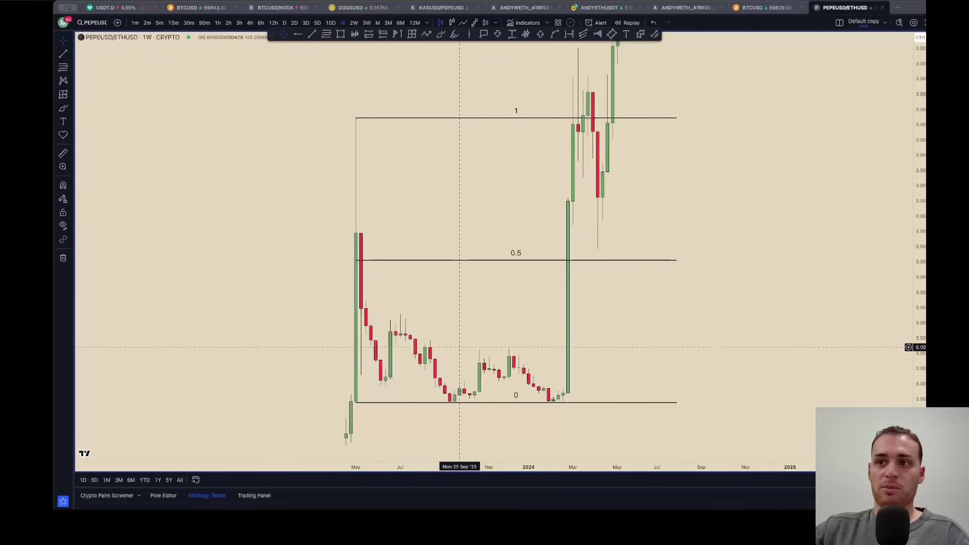
double_click(920, 217)
left_click_drag(920, 217, 920, 241)
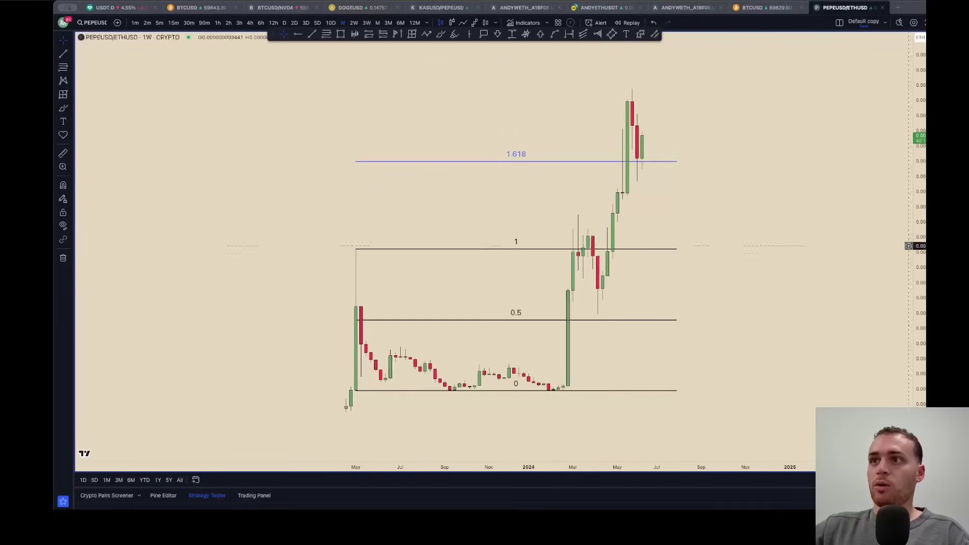
left_click_drag(816, 233, 819, 280)
left_click_drag(920, 202, 920, 283)
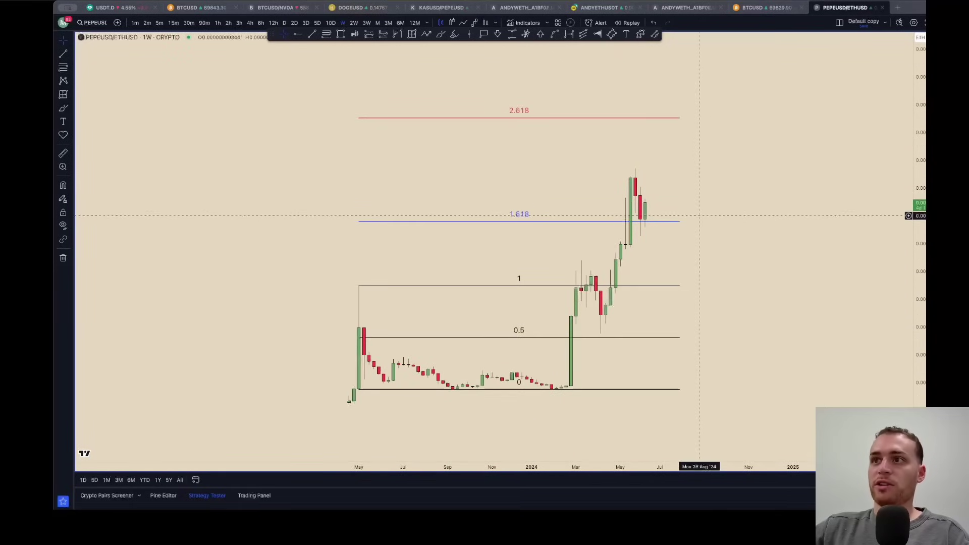
left_click_drag(734, 220, 716, 250)
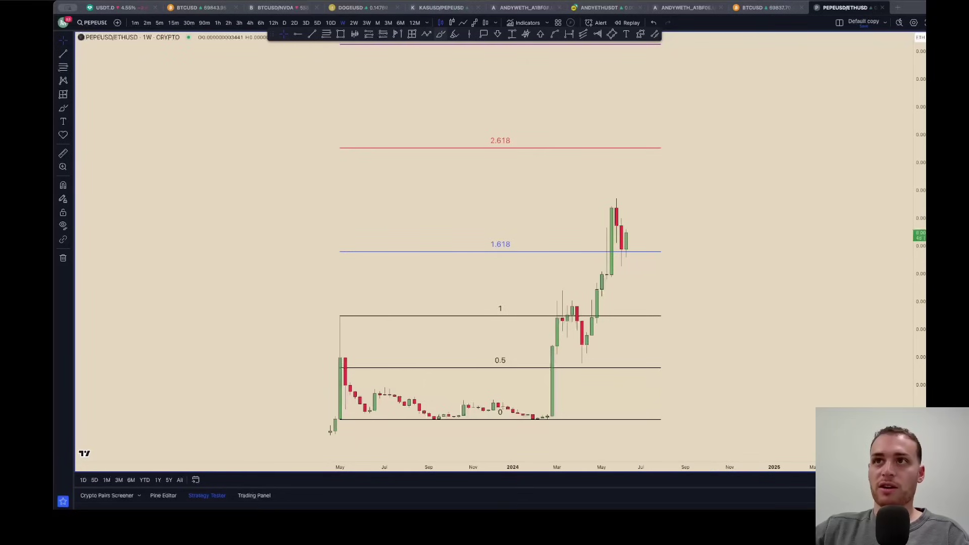
Mark the latest PEPE/ETH retest of the 1.618 level with a Brush curve beneath the candles.
left_click(441, 35)
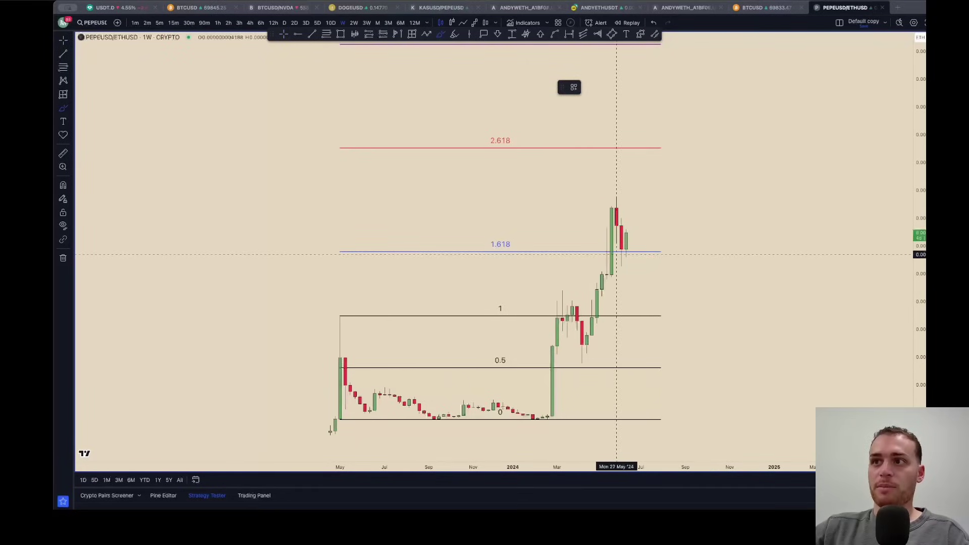
mouse_move(616, 256)
left_mouse_down()
mouse_move(625, 272)
mouse_move(637, 254)
left_mouse_up()
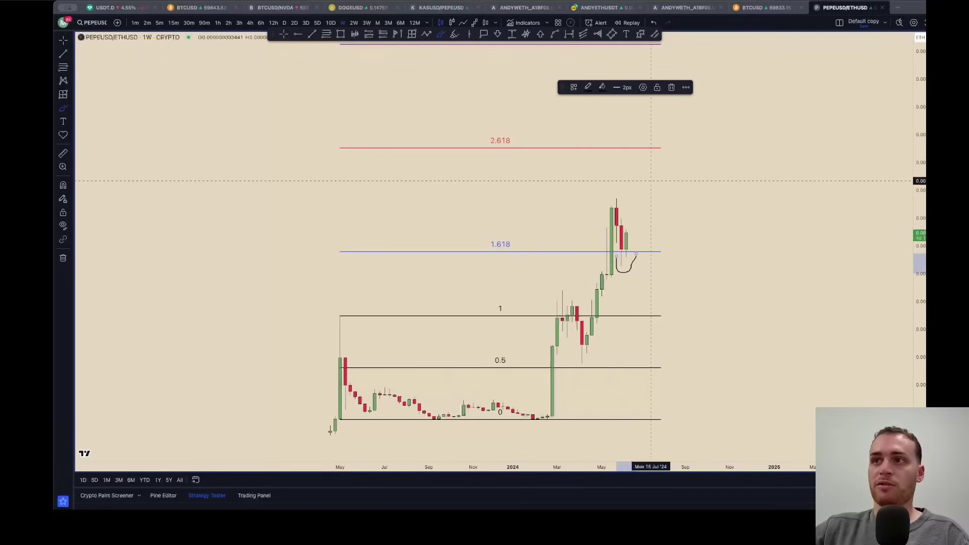
left_click_drag(276, 95, 253, 119)
scroll(252, 113, "up", 1)
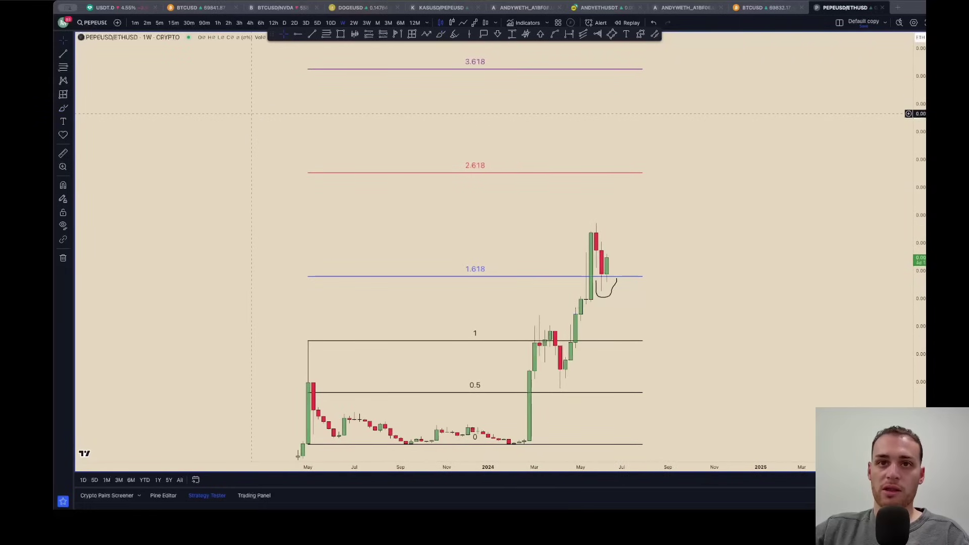
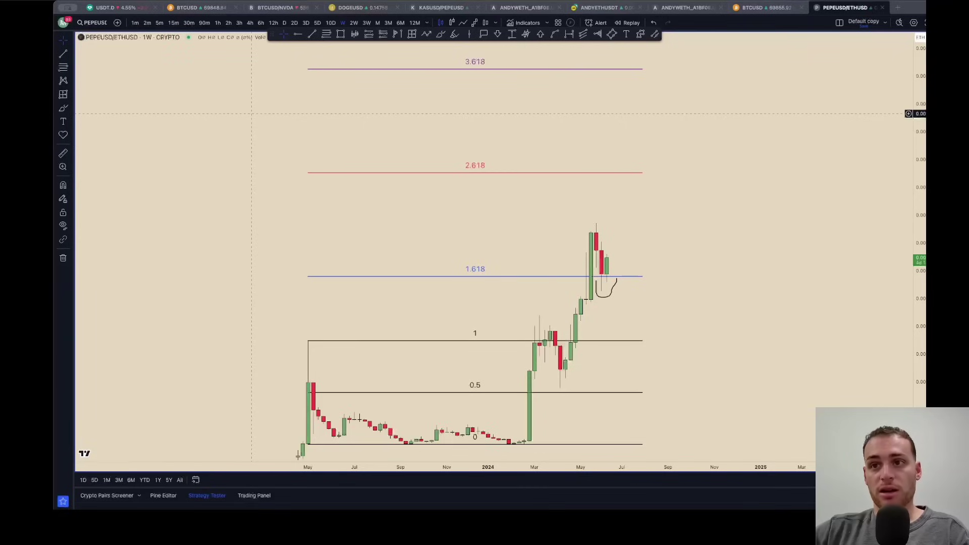
Return to the Bitcoin halving chart, shift Ethereum's price series downward and delete its green projection rectangle and 4th-halving circle.
left_click(218, 7)
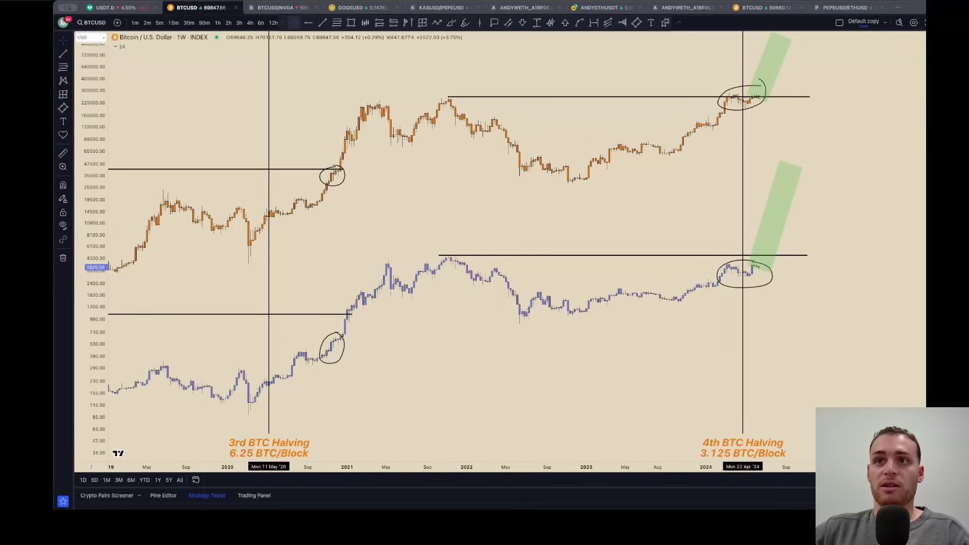
left_click_drag(463, 270, 483, 419)
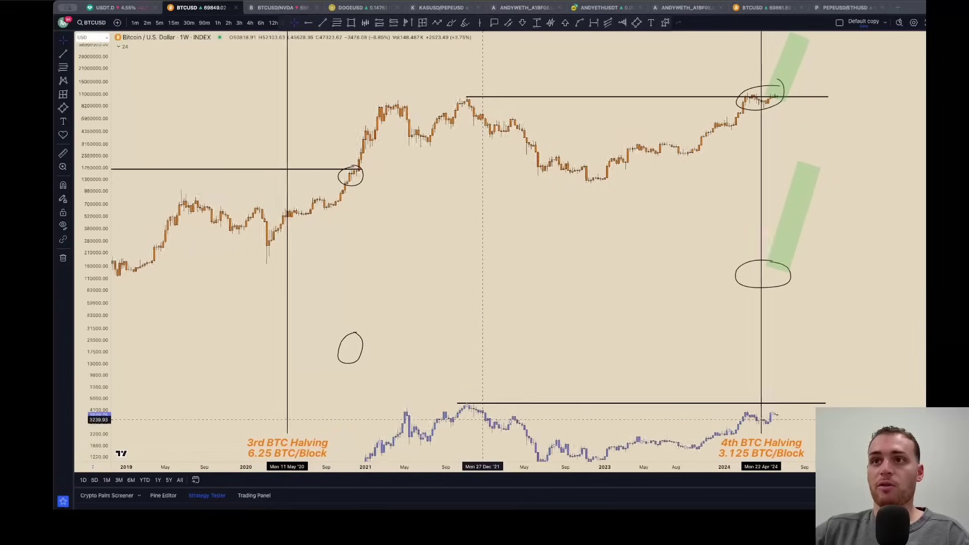
left_click(809, 212)
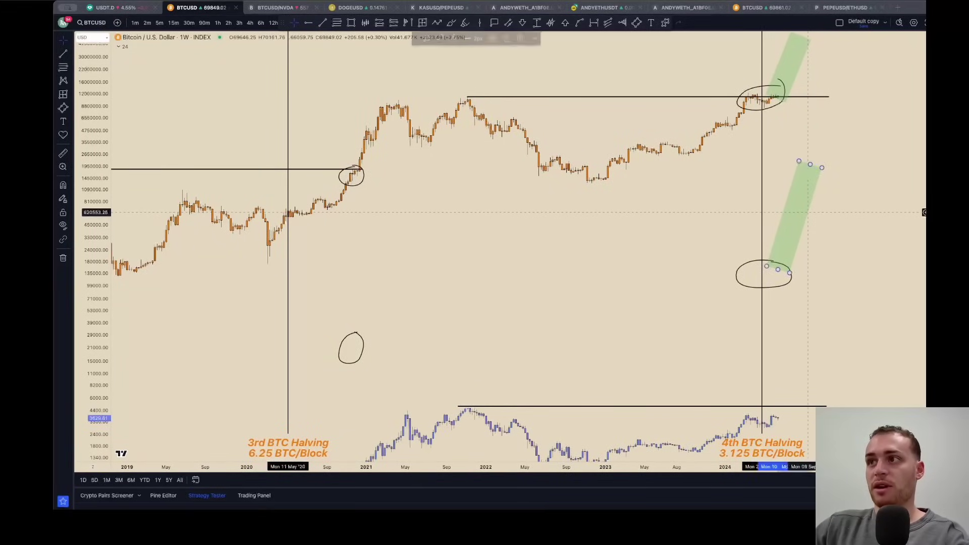
key("Delete")
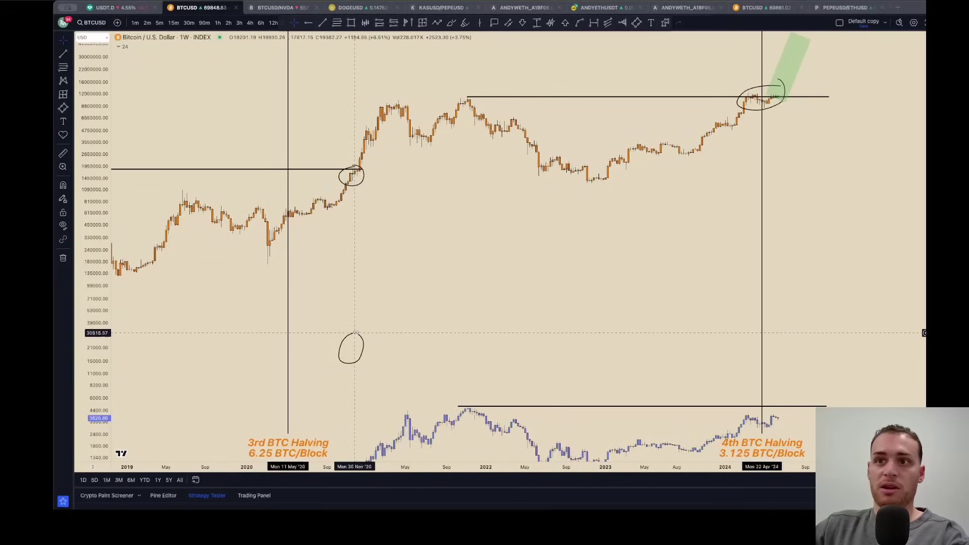
Delete the hand-drawn circles marking Ethereum's and Bitcoin's breakout points after the 3rd halving.
left_click(356, 333)
key("Delete")
left_click(361, 181)
key("Delete")
Recolor Bitcoin's candle bodies green for rising bars and red for falling bars.
left_click(354, 175)
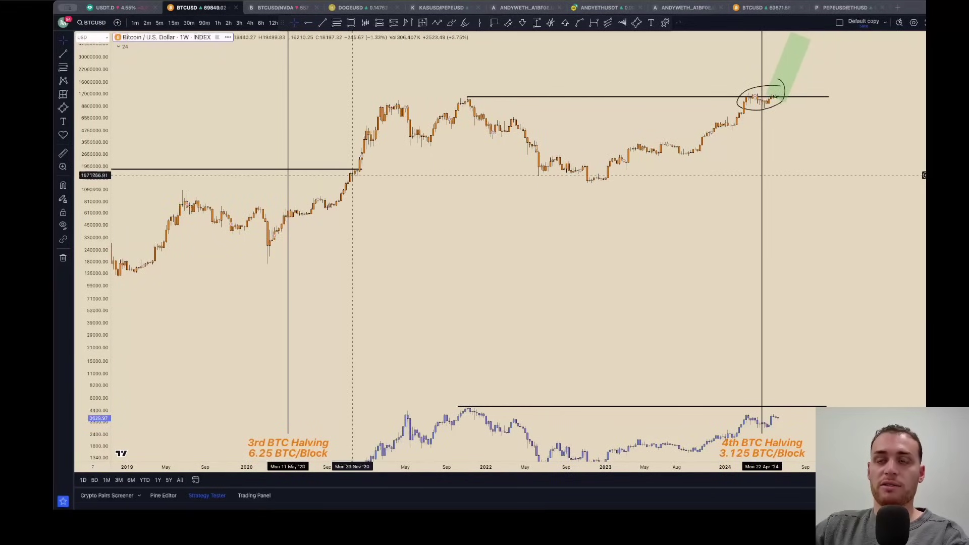
double_click(353, 175)
left_click(527, 232)
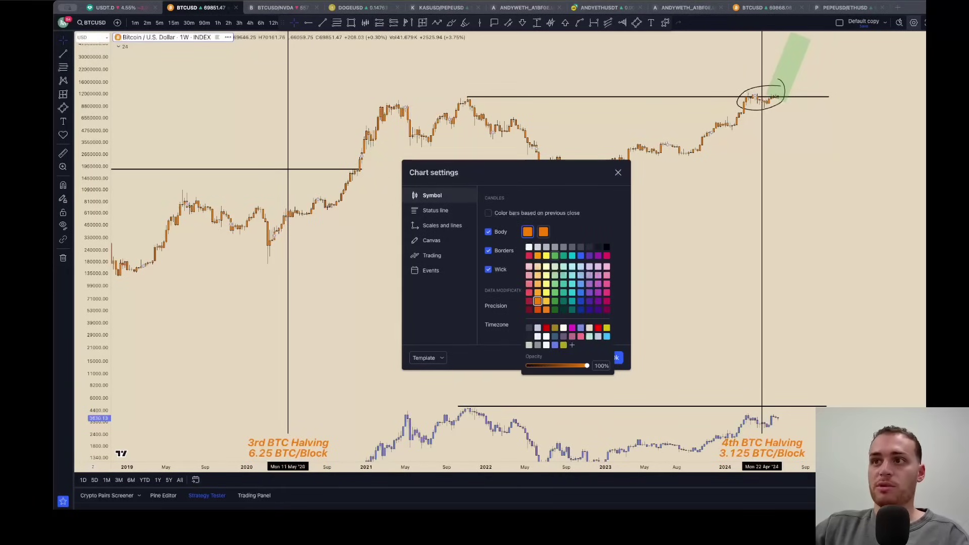
left_click(555, 256)
left_click(543, 232)
left_click(545, 256)
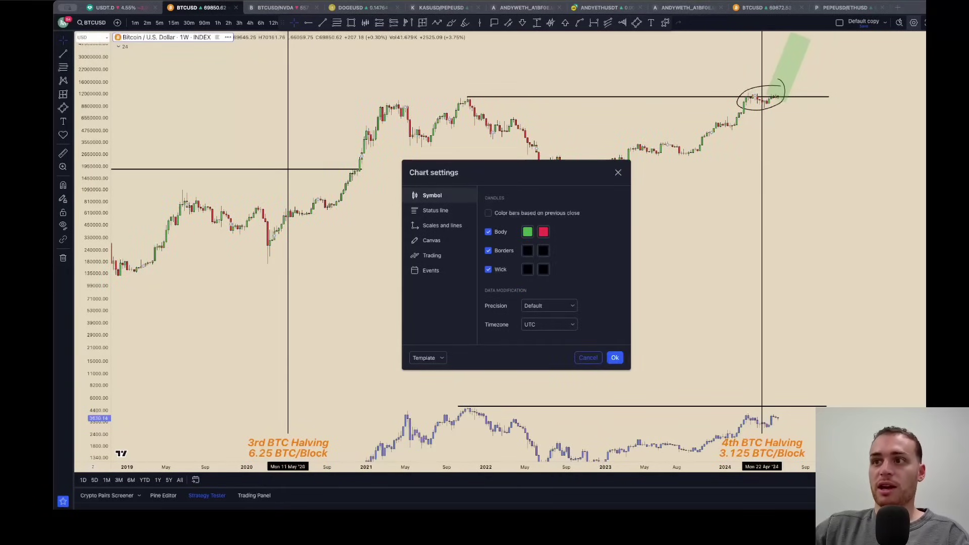
left_click(615, 357)
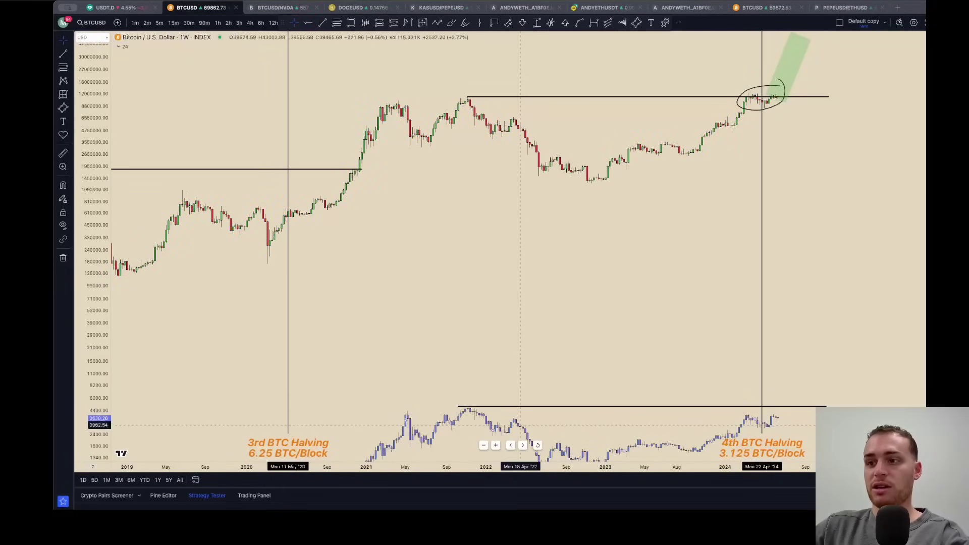
Remove Ethereum's overlaid price series from the Bitcoin halving chart.
key("Delete")
left_click_drag(476, 319, 529, 376)
scroll(529, 367, "down", 10)
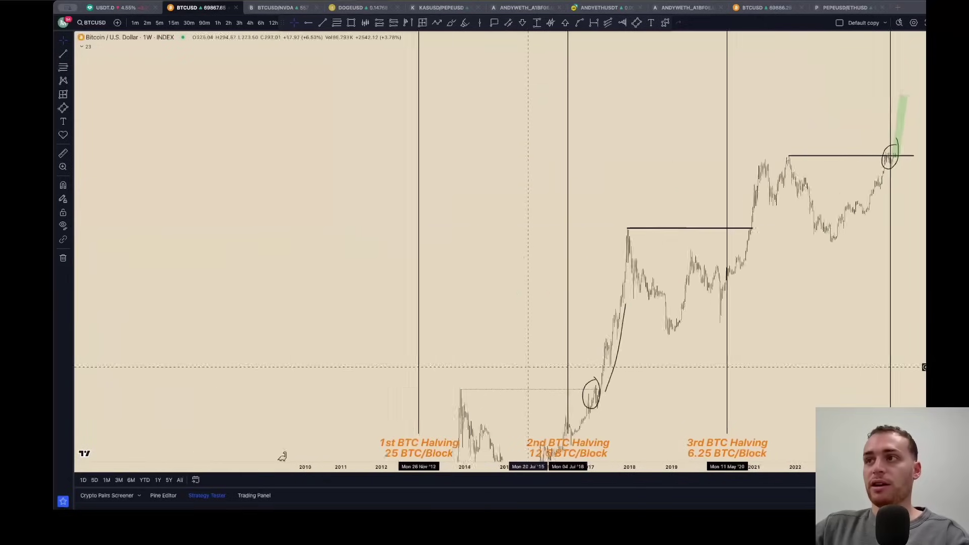
scroll(528, 367, "down", 2)
Clear the green rotated rectangle, the three brush strokes and the three trend lines from the halving chart.
left_click(935, 75)
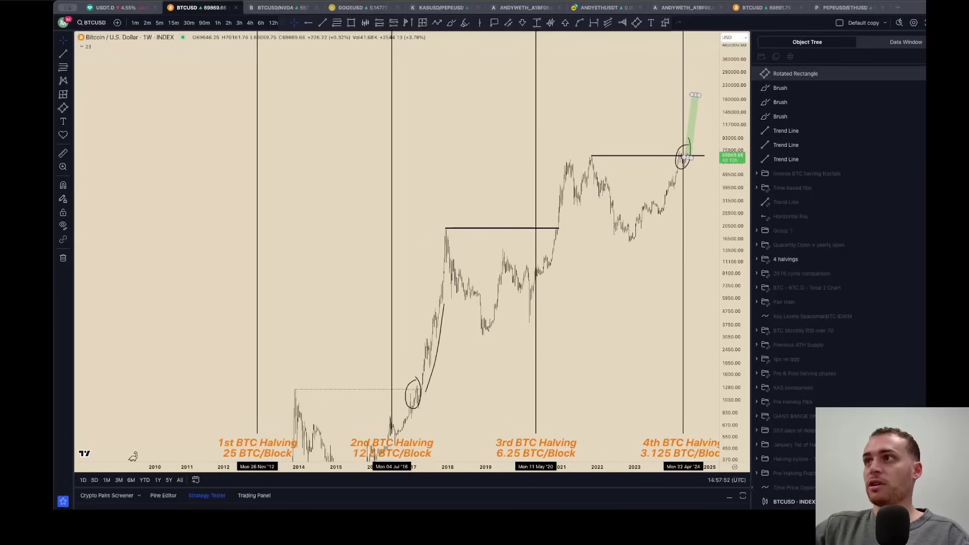
key("ctrl+z")
key("ctrl+z")
key("ctrl+z")
key("ctrl+z")
key("ctrl+z")
key("ctrl+z")
key("ctrl+z")
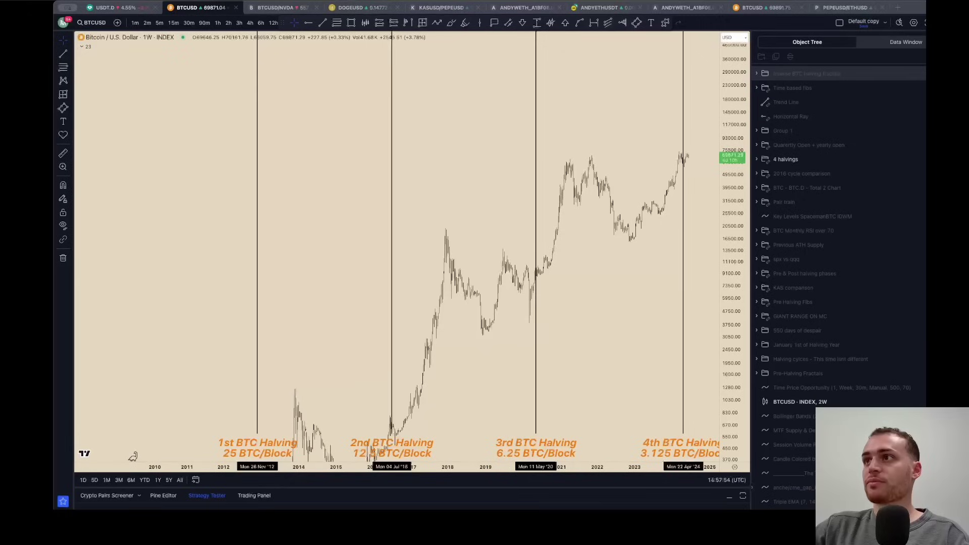
left_click(935, 75)
Switch the Bitcoin chart to the 12-hour interval and rescale it around the consolidation at the 4th halving.
scroll(842, 171, "up", 10)
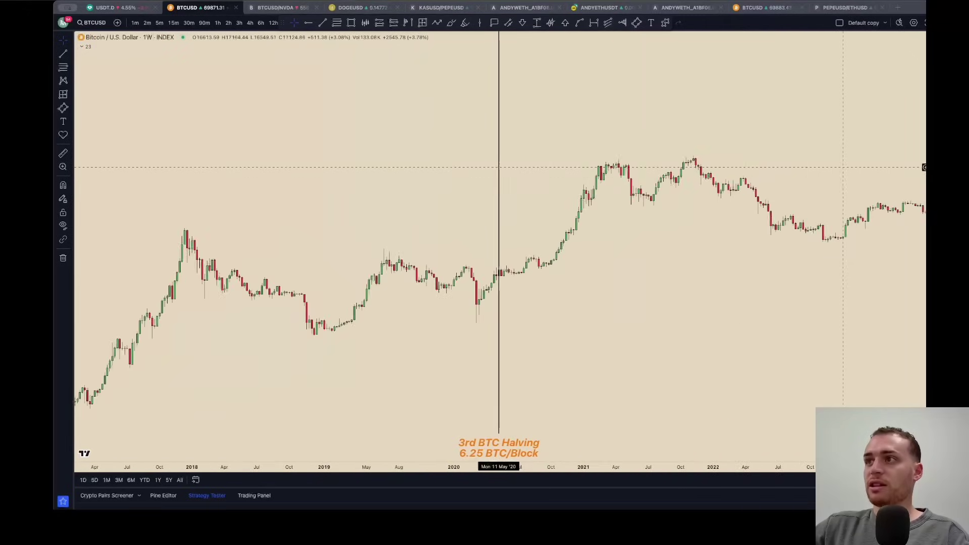
scroll(843, 167, "right", 5)
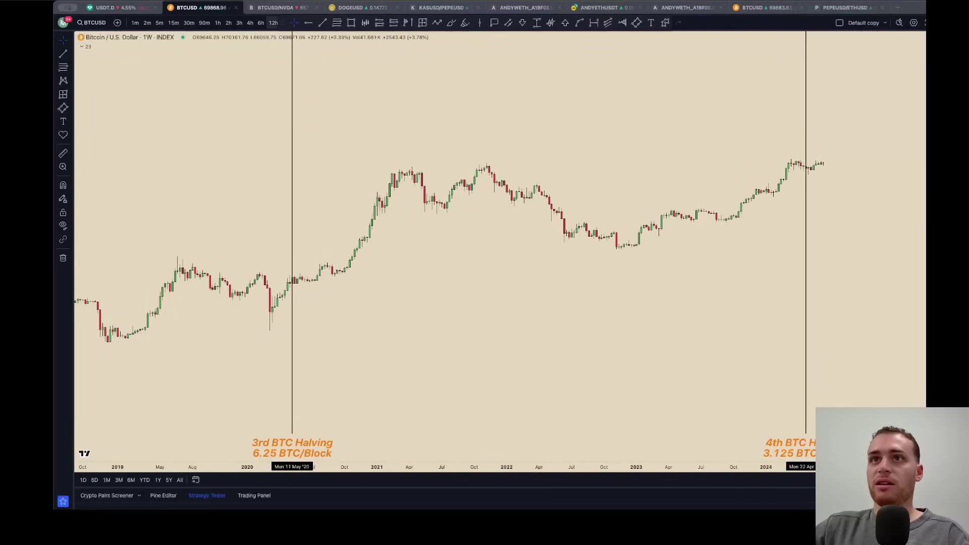
left_click_drag(282, 23, 296, 23)
left_click(273, 22)
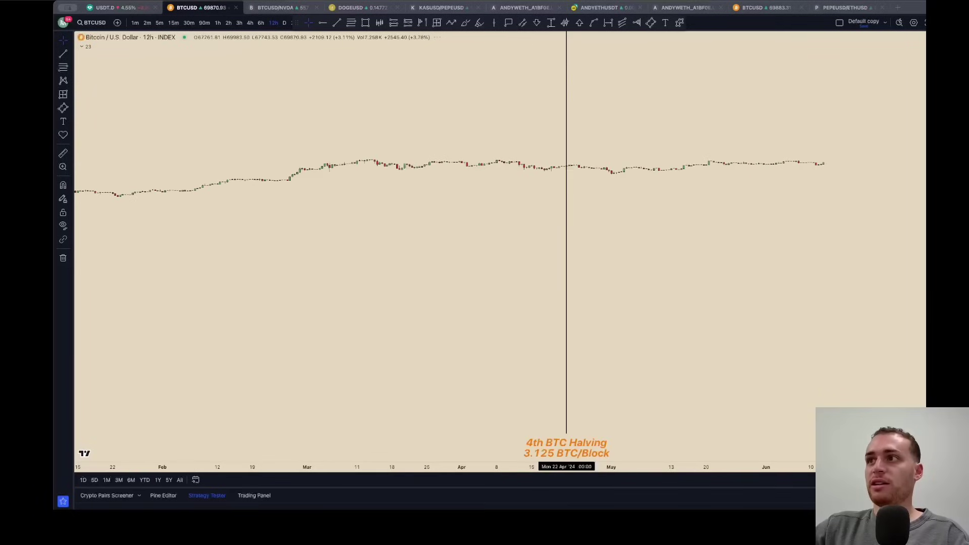
double_click(934, 289)
scroll(934, 290, "down", 8)
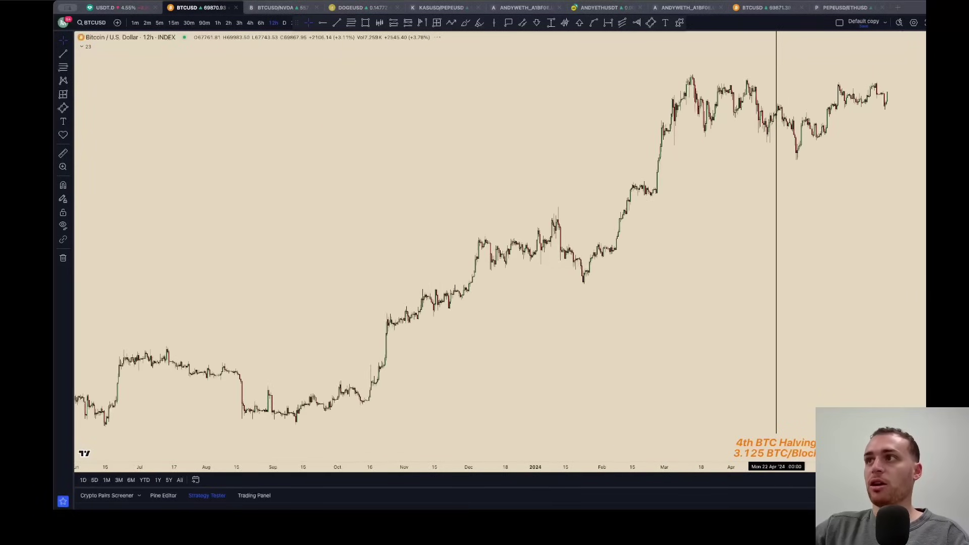
left_click_drag(934, 222, 934, 253)
left_click_drag(777, 252, 545, 253)
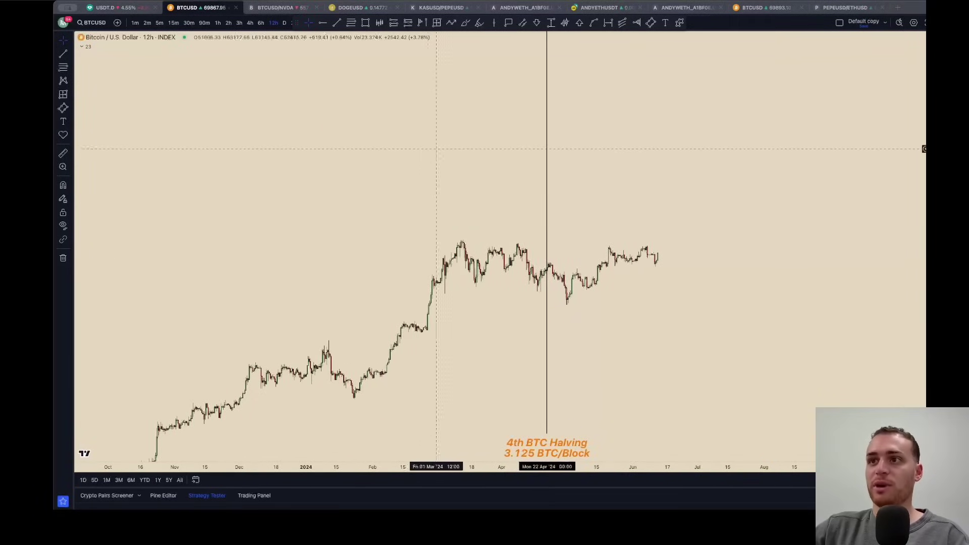
scroll(557, 334, "up", 5)
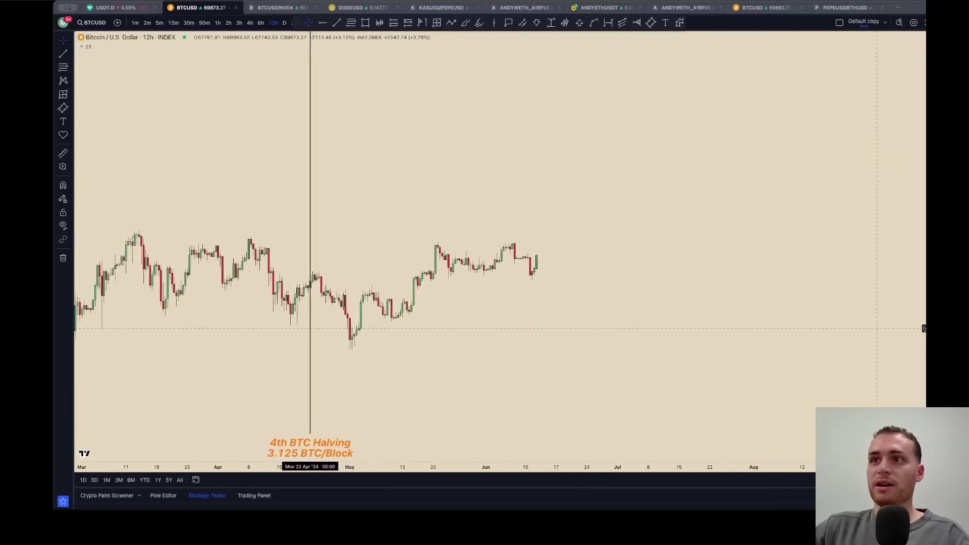
left_click_drag(557, 333, 651, 325)
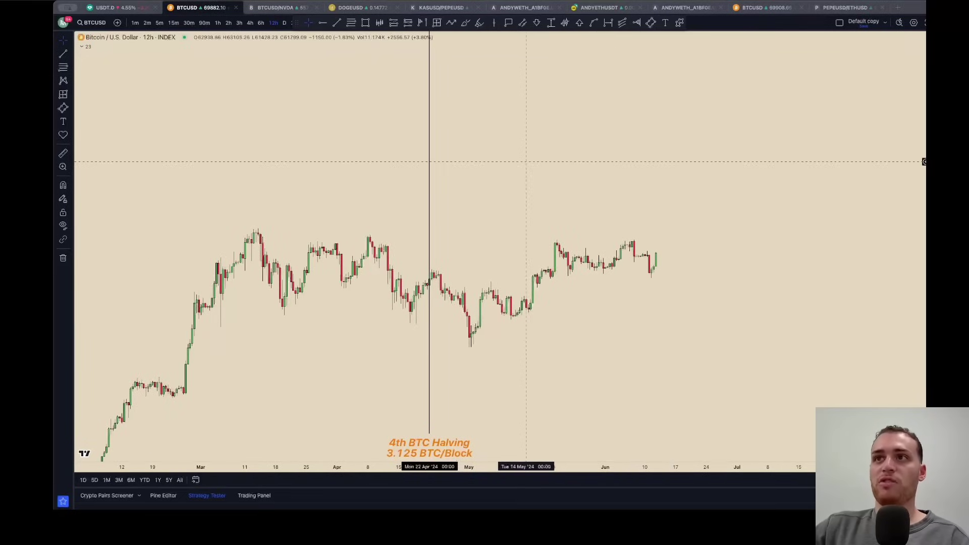
Measure the consolidation's duration with a date range from the 13 March 2024 high to the latest candle.
left_click(608, 22)
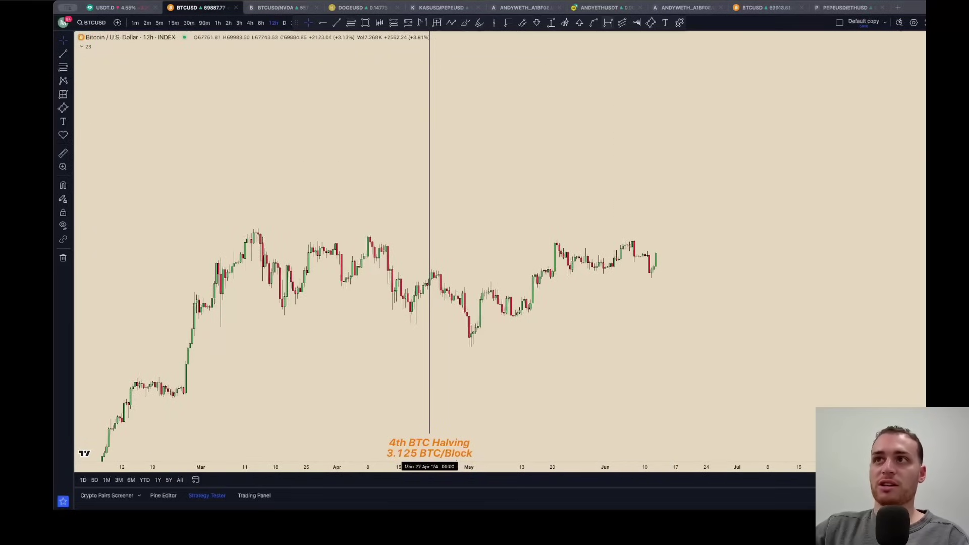
left_click(254, 215)
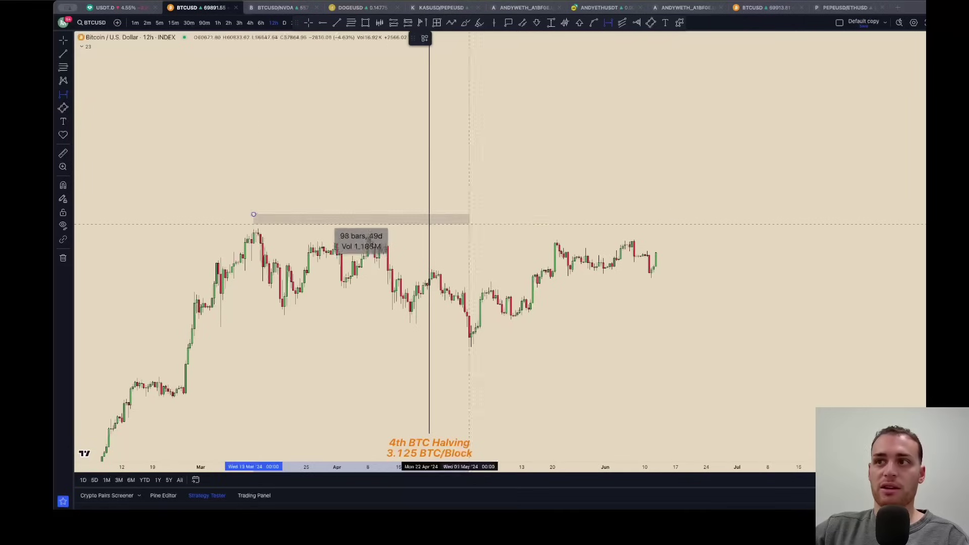
left_click(656, 231)
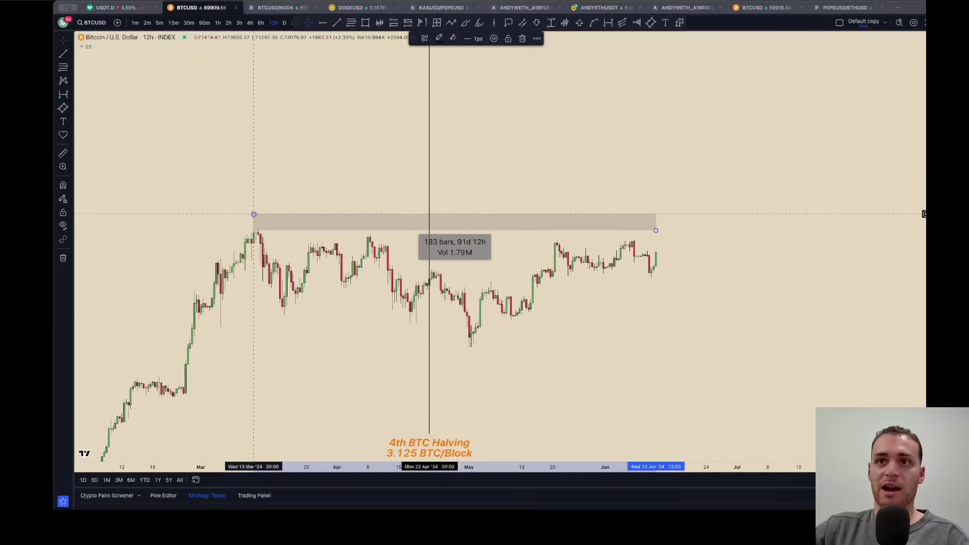
Remeasure the consolidation by moving the date range's start back to 29 February 2024, and remove the measurement.
mouse_move(253, 214)
left_mouse_down()
mouse_move(195, 297)
mouse_move(197, 324)
left_mouse_up()
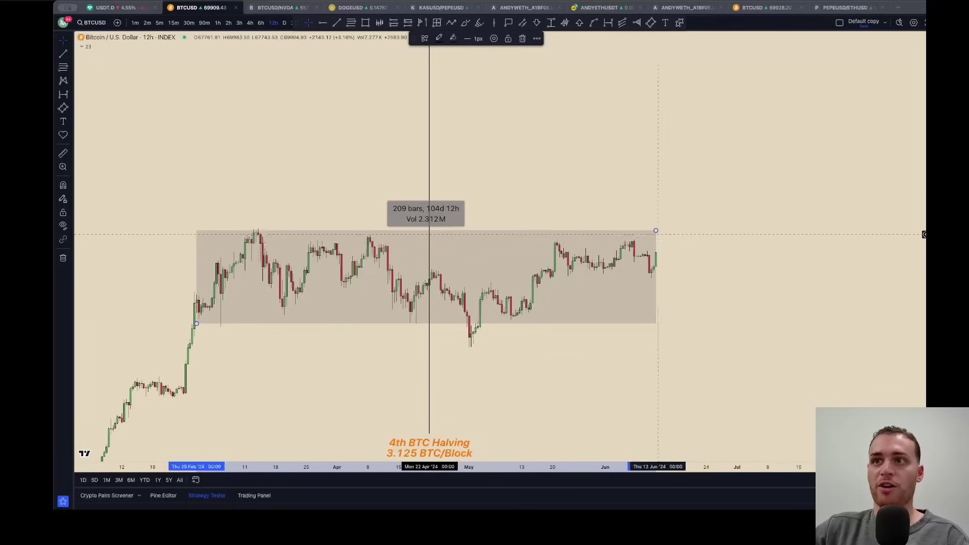
left_click(617, 188)
scroll(616, 188, "up", 2)
left_click(660, 232)
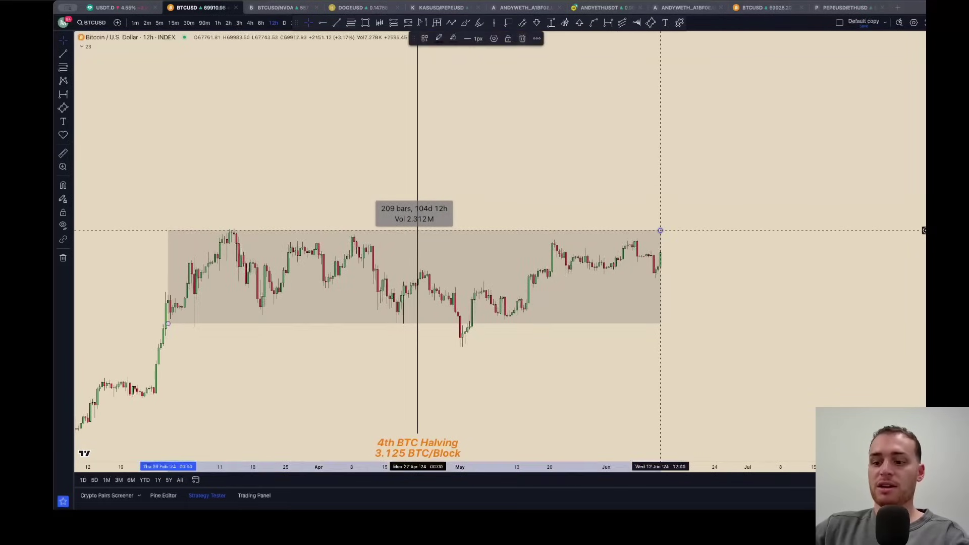
key("Delete")
Draw a Fib Retracement across the range from early March to 23 June 2024 and apply the RH/RL template.
key("alt+h")
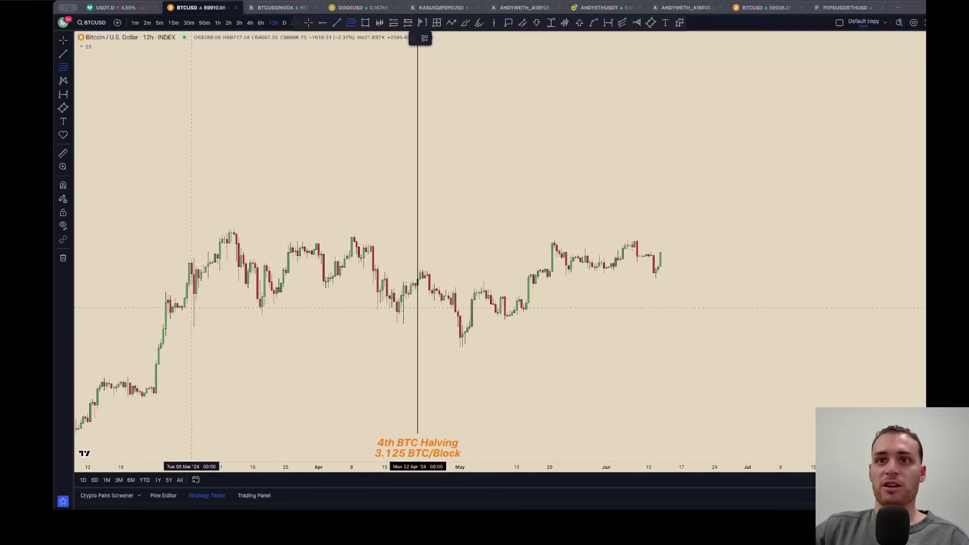
key("ctrl")
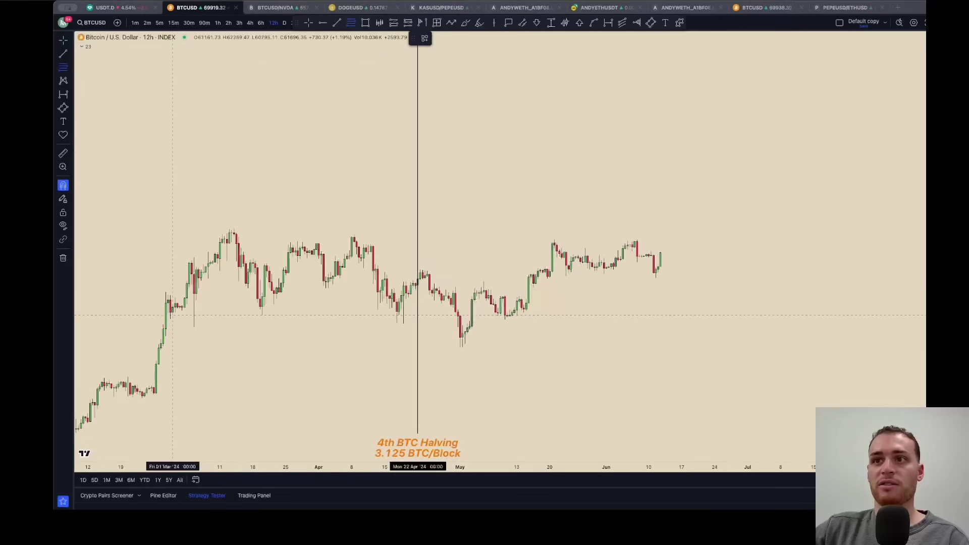
left_click(712, 230)
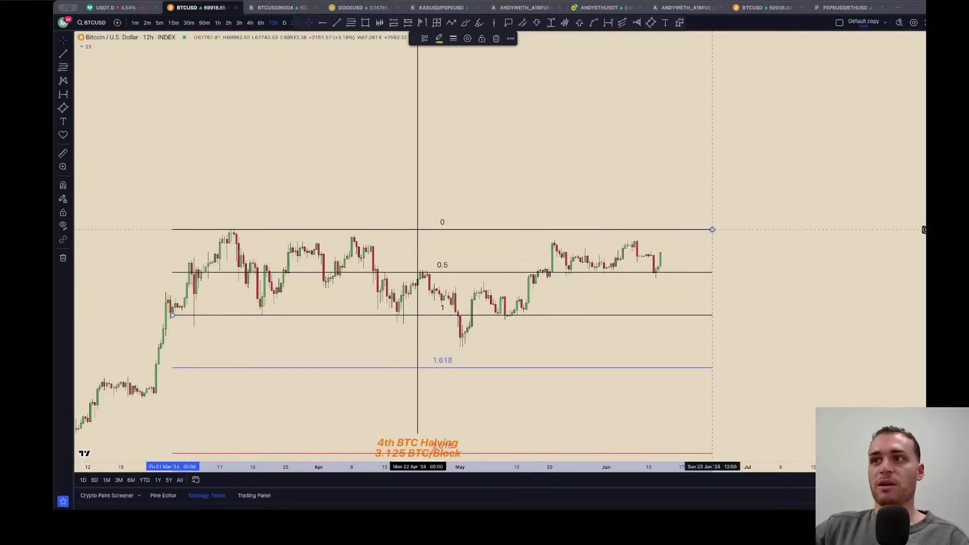
right_click(712, 230)
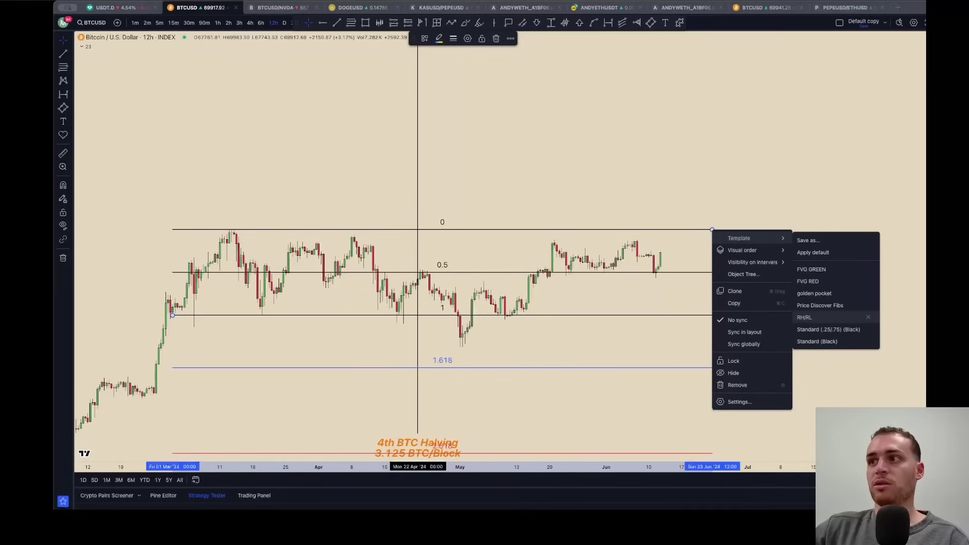
left_click(818, 341)
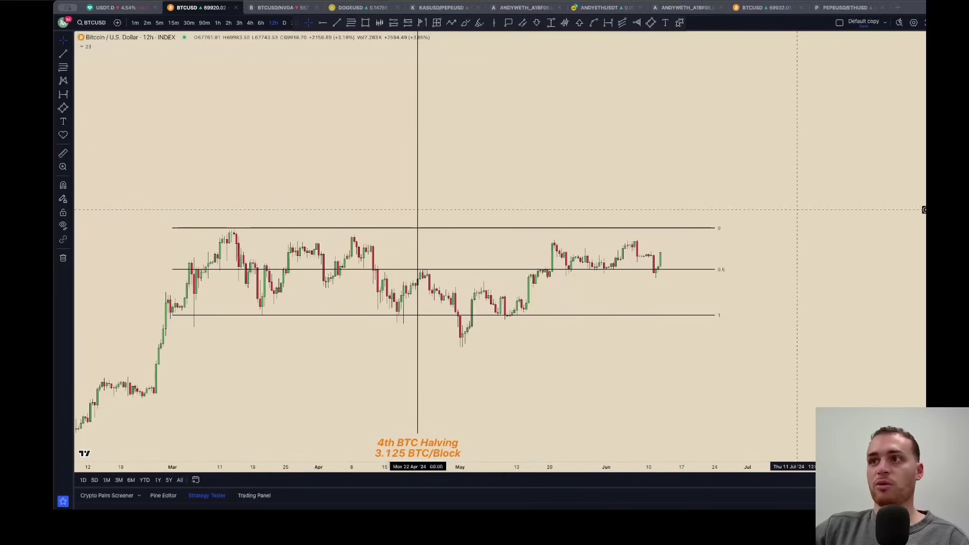
Box the early-May dip below the range's 1 level with a rectangle and apply the Deviation template.
left_click_drag(937, 283, 936, 232)
left_click_drag(469, 75, 467, 80)
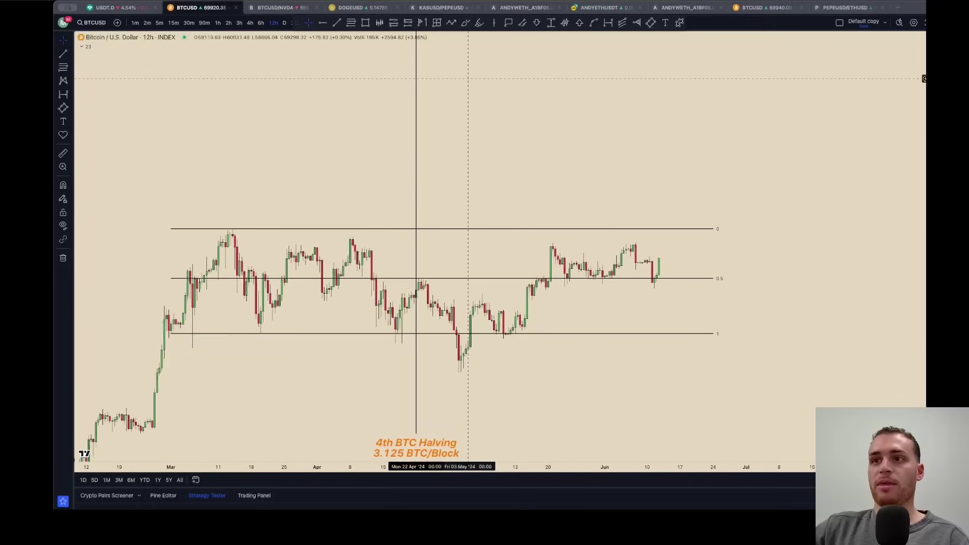
left_click(366, 23)
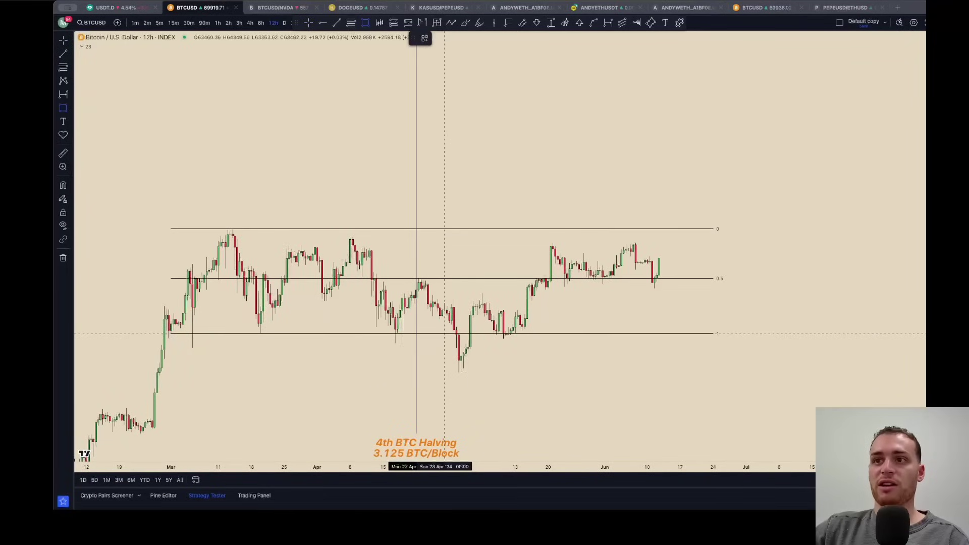
left_click(445, 333)
left_click(480, 374)
right_click(480, 374)
mouse_move(510, 342)
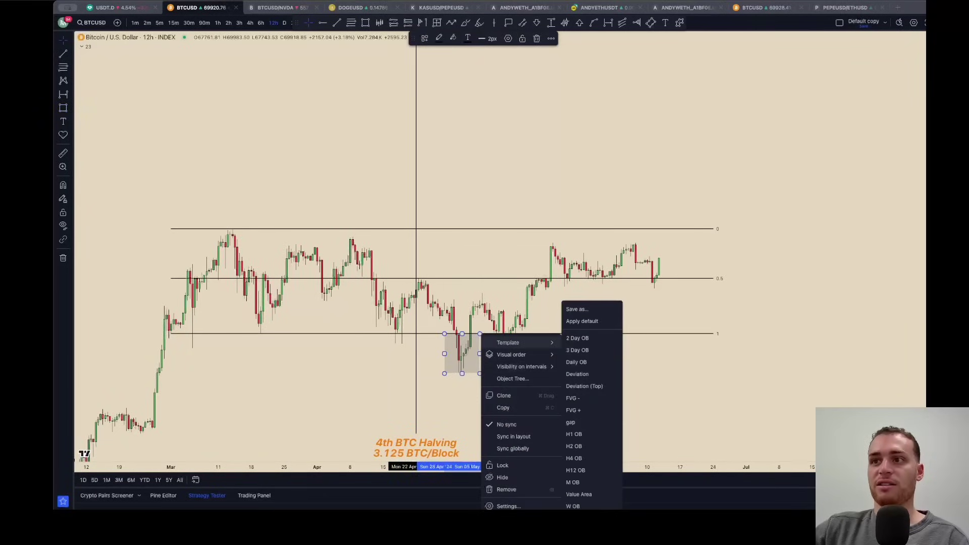
left_click(580, 374)
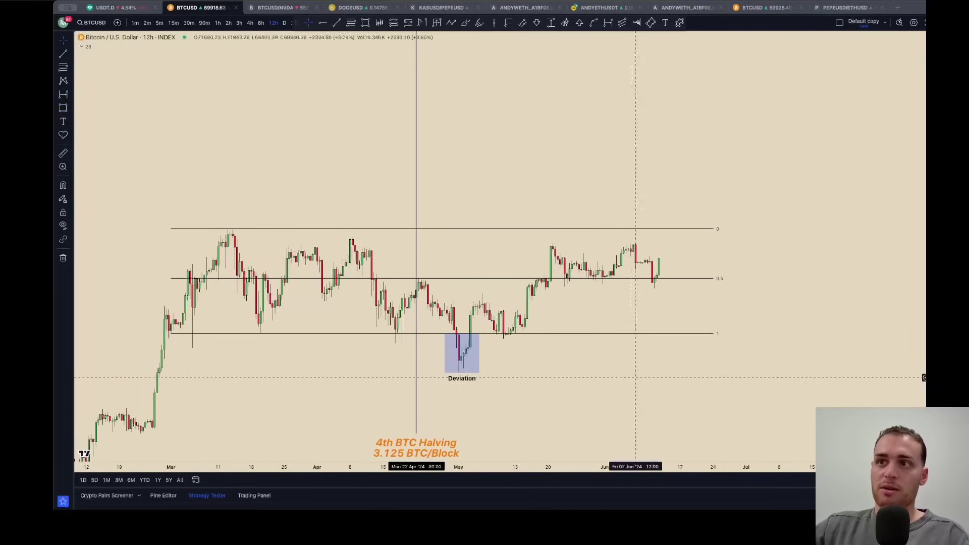
Sketch a possible false breakout above the range high with Brush, arc over its peak, and try a decline toward the 1 level.
mouse_move(633, 162)
left_mouse_down()
mouse_move(635, 176)
mouse_move(622, 170)
left_mouse_up()
scroll(629, 165, "down", 1)
left_click(465, 23)
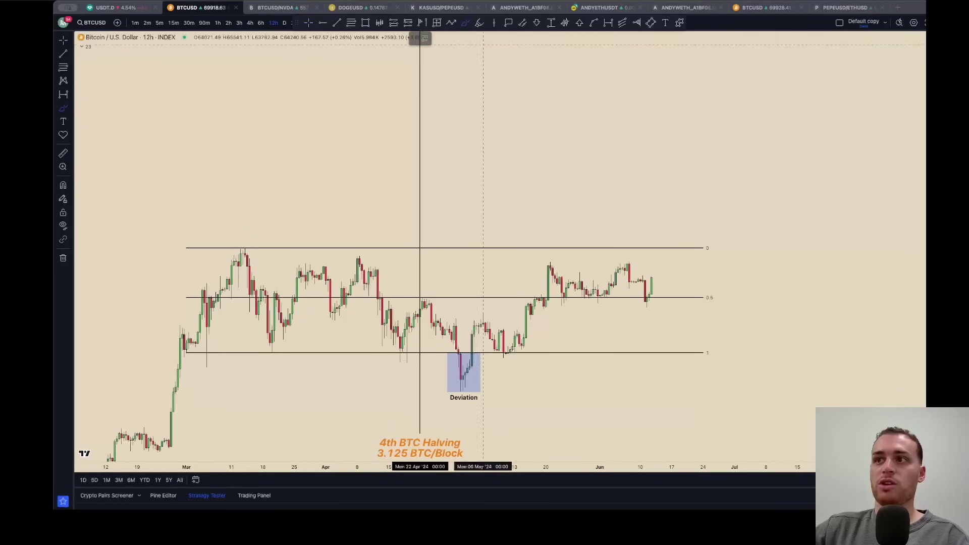
left_click_drag(654, 278, 665, 227)
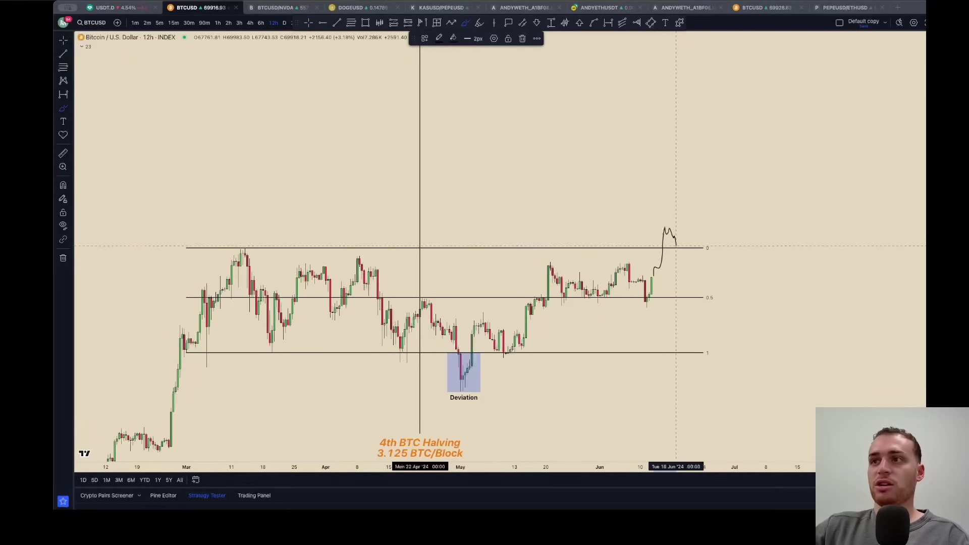
mouse_move(650, 240)
left_mouse_down()
mouse_move(654, 229)
mouse_move(680, 241)
mouse_move(681, 263)
mouse_move(696, 258)
mouse_move(708, 346)
left_mouse_up()
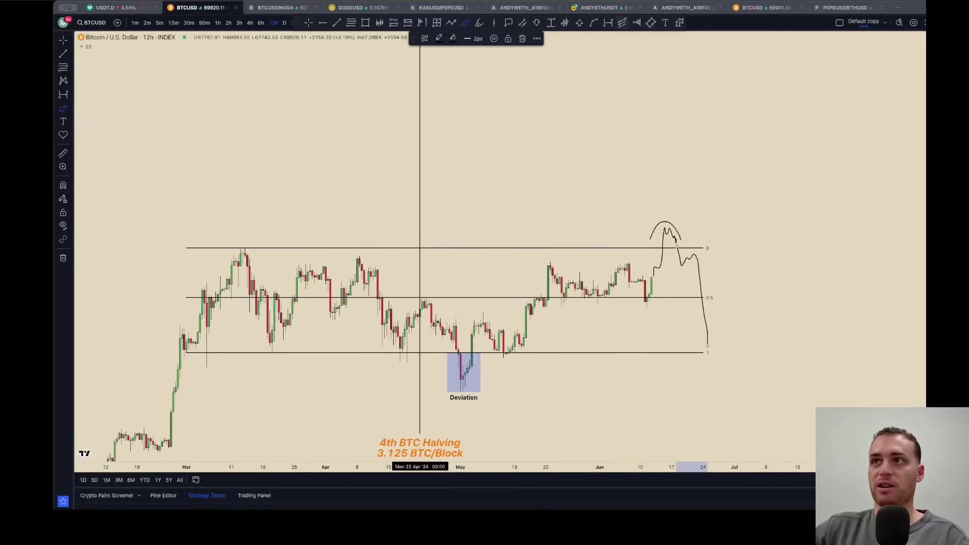
key("Delete")
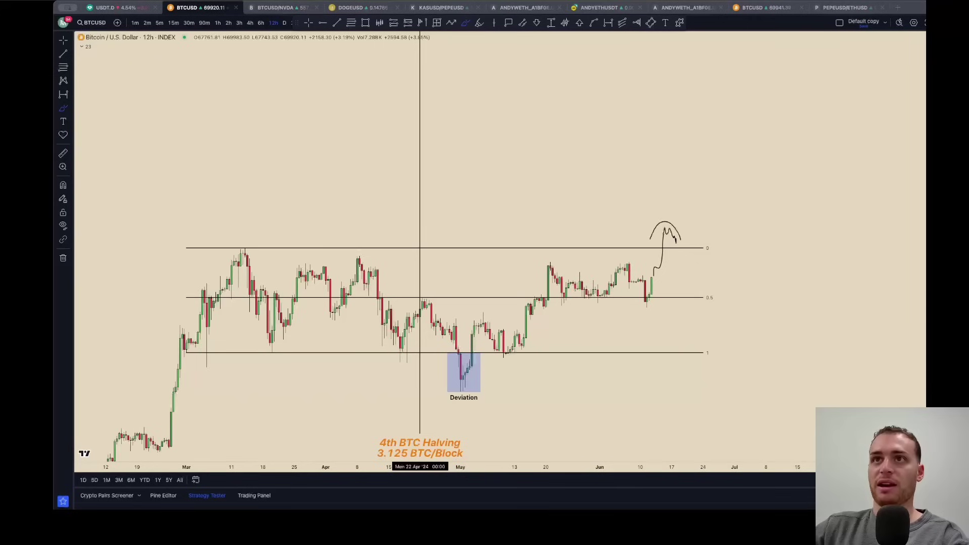
Move the floating drawing toolbar clear of the chart's main toolbar and undo the remaining brush strokes.
left_click_drag(296, 23, 300, 37)
left_click(665, 22)
left_click(664, 23)
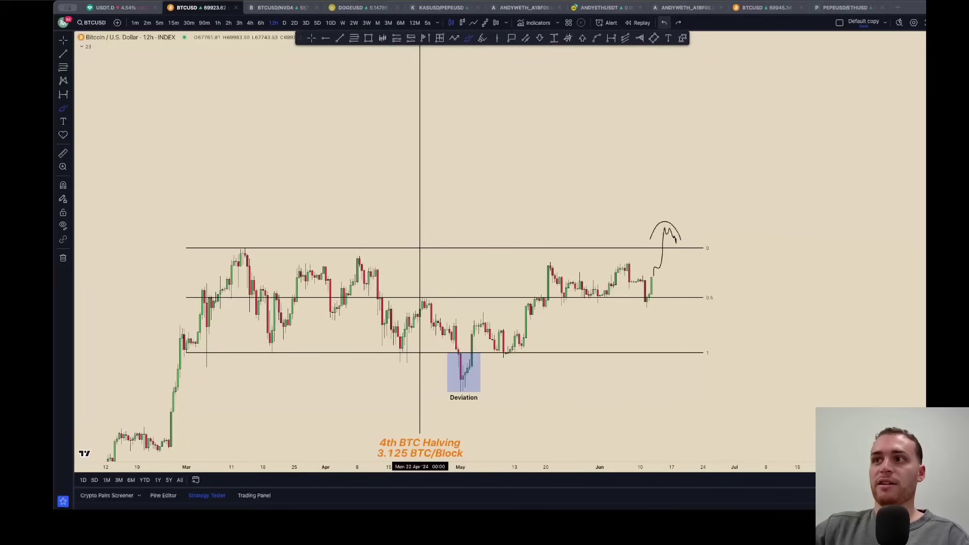
left_click(664, 22)
left_click(664, 23)
Draw a Horizontal Ray from Bitcoin's November 2021 peak across to the current range.
scroll(651, 145, "down", 1)
scroll(651, 145, "up", 2)
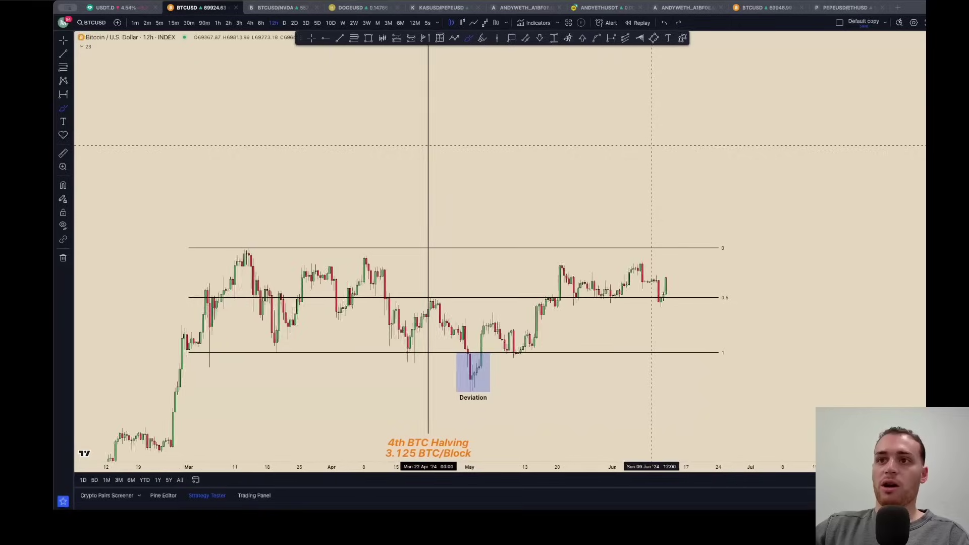
scroll(651, 146, "down", 2)
scroll(646, 151, "down", 5)
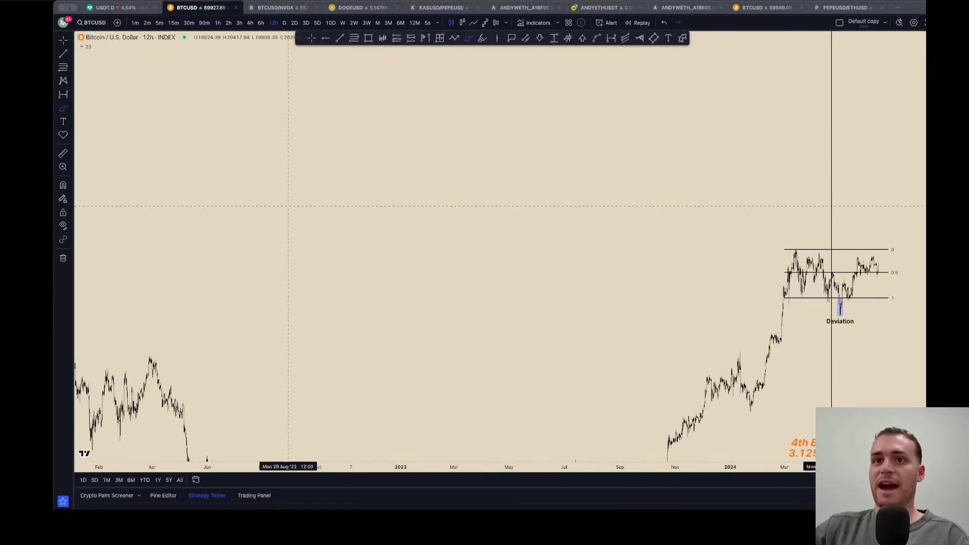
scroll(282, 107, "left", 3)
left_click(325, 38)
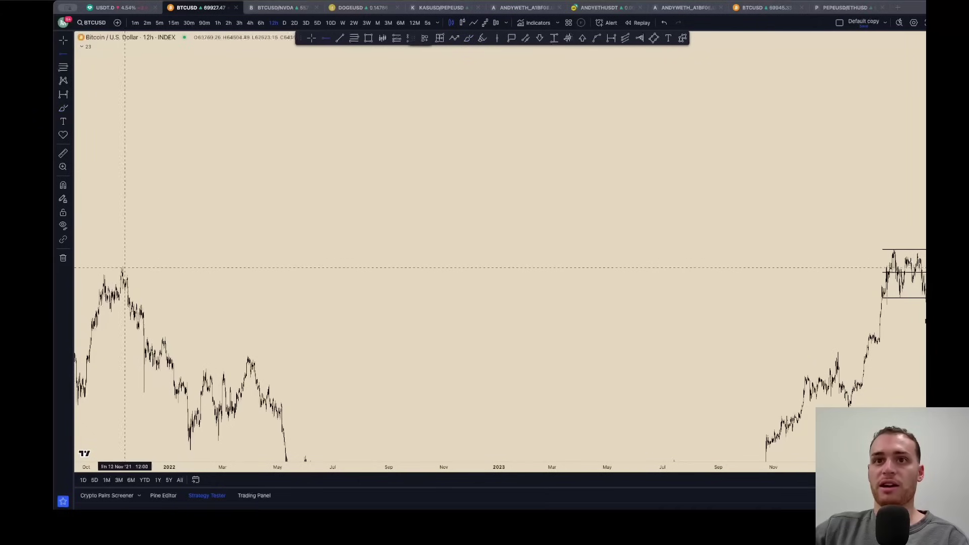
left_click(119, 266)
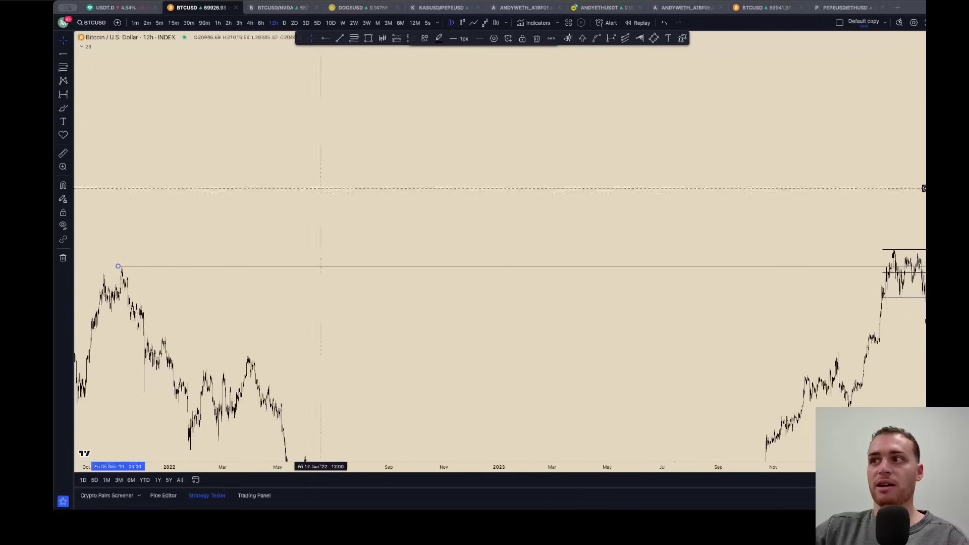
Restyle the horizontal ray as a solid blue line with the third thickness option.
scroll(483, 138, "up", 2)
scroll(483, 138, "up", 4)
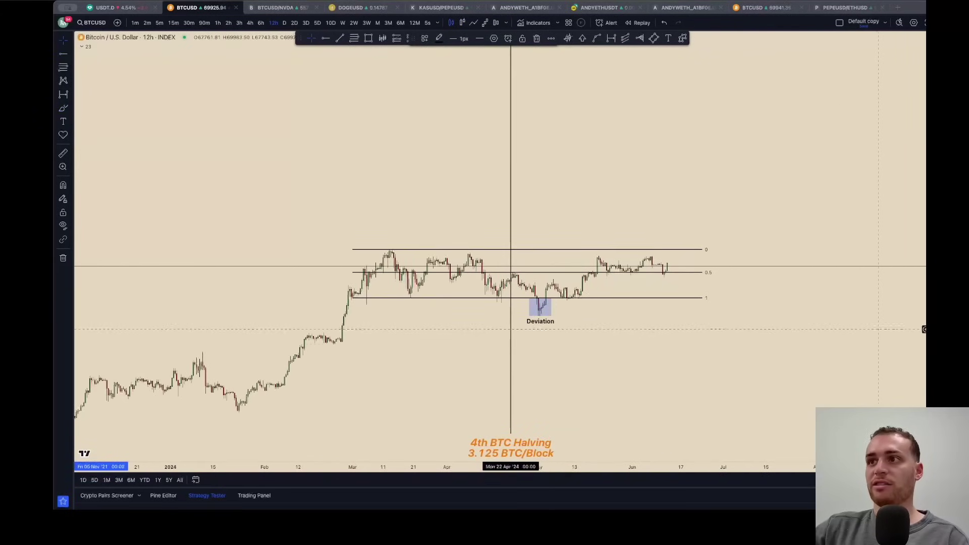
left_click_drag(939, 404, 939, 225)
scroll(821, 225, "up", 5)
scroll(822, 226, "left", 3)
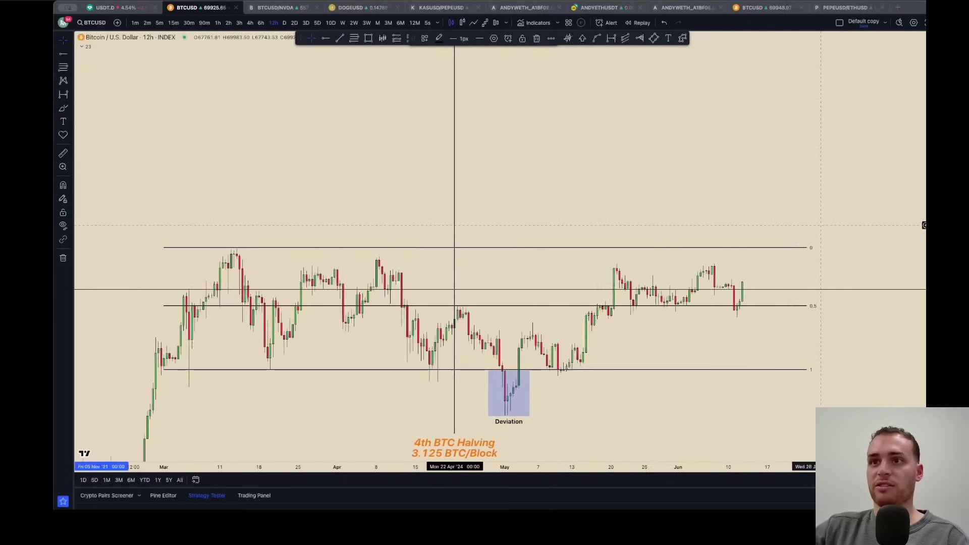
scroll(821, 225, "down", 1)
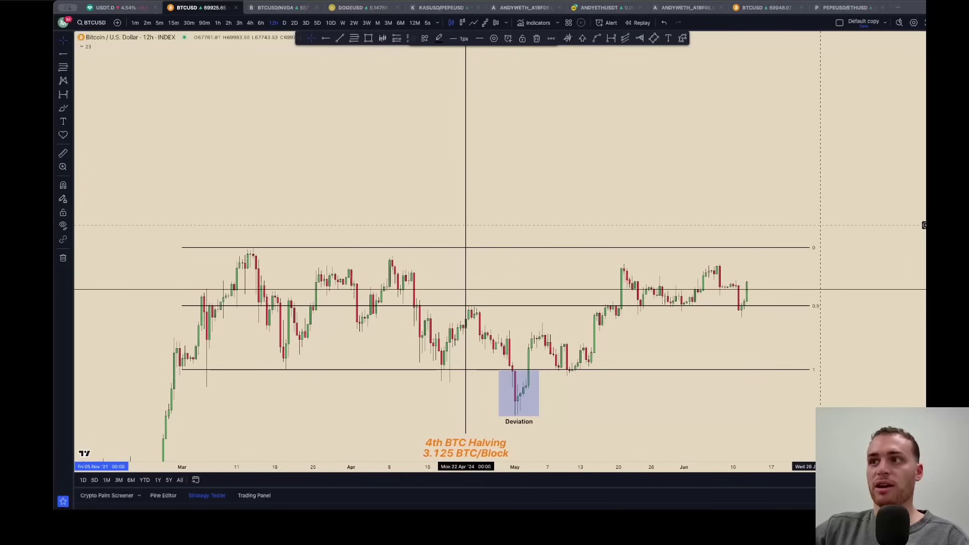
double_click(465, 290)
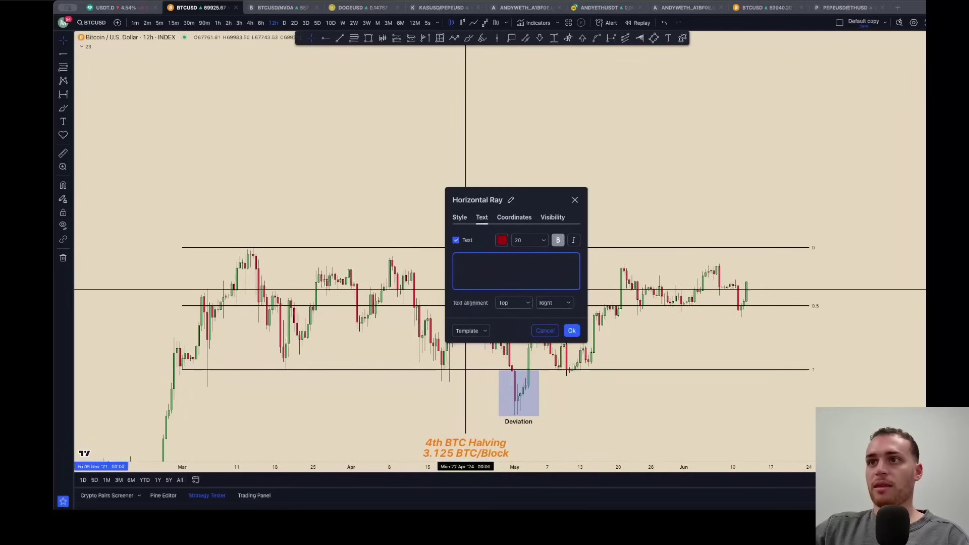
left_click(483, 240)
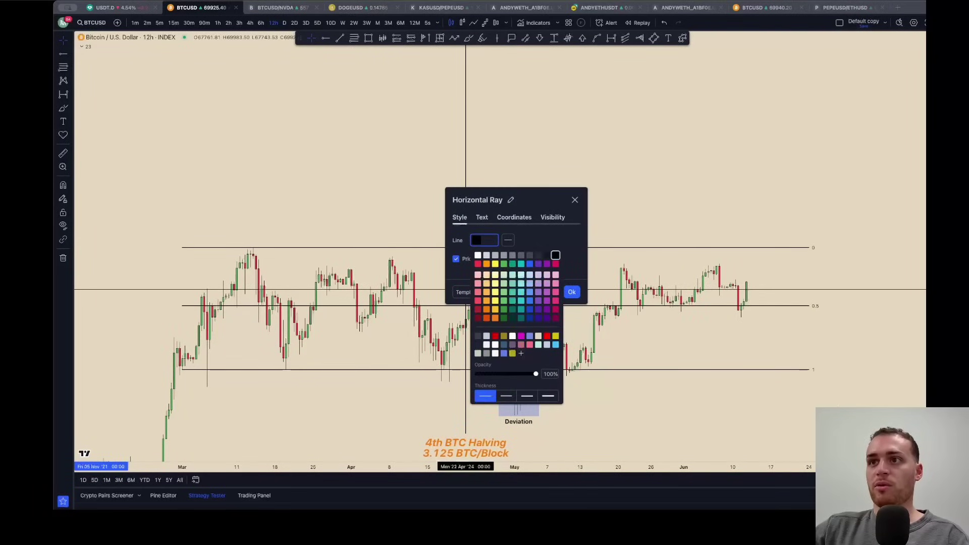
left_click(530, 264)
left_click(508, 240)
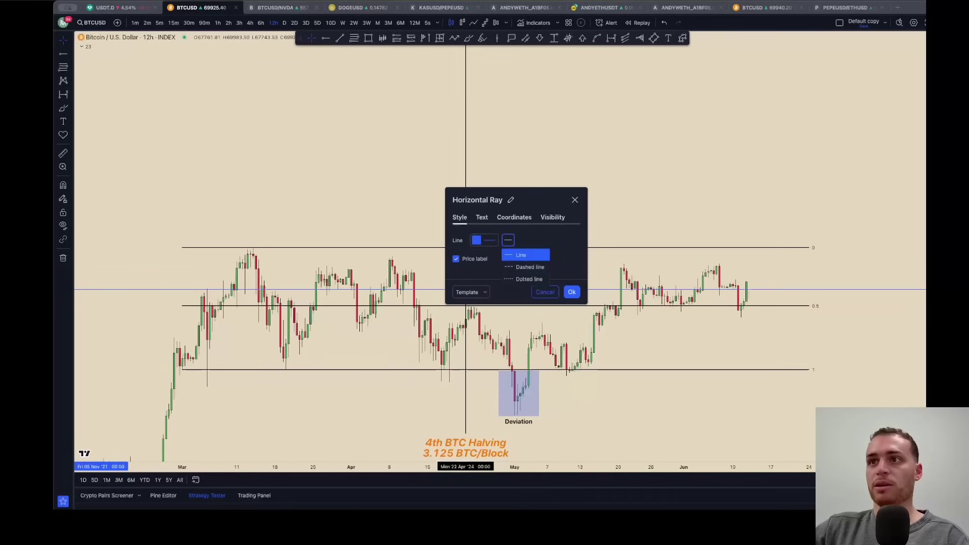
left_click(484, 241)
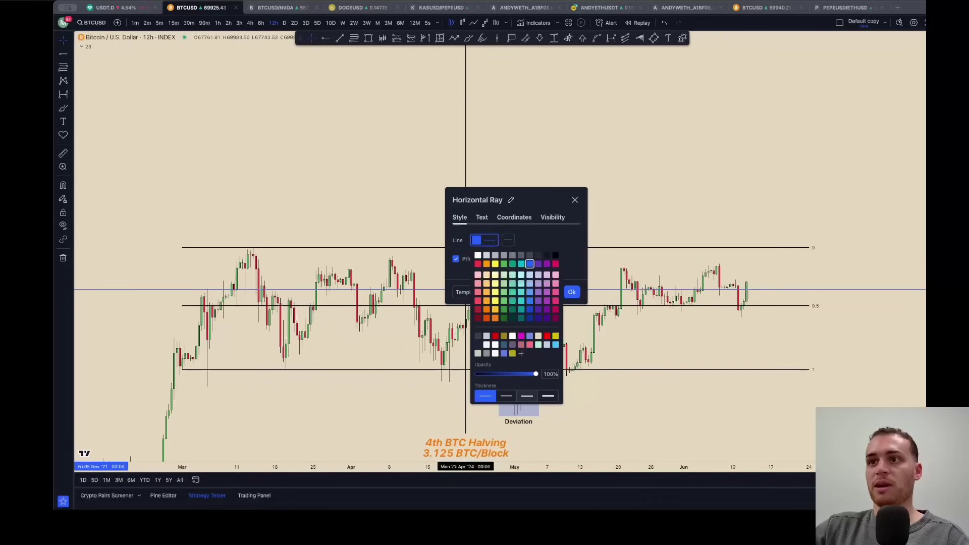
left_click(528, 395)
left_click(658, 328)
Label the horizontal ray "Previous Cycle ATH" and colour its text blue.
double_click(924, 290)
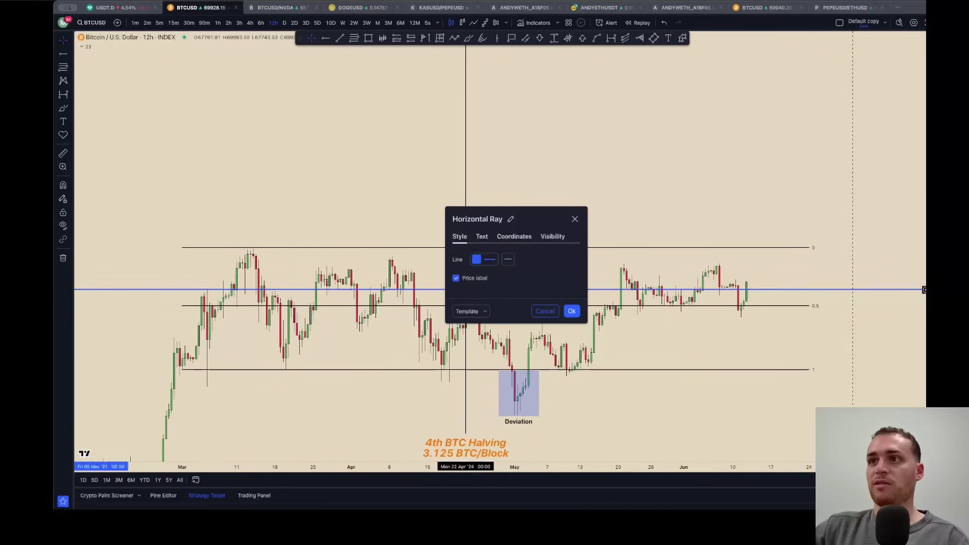
left_click(483, 236)
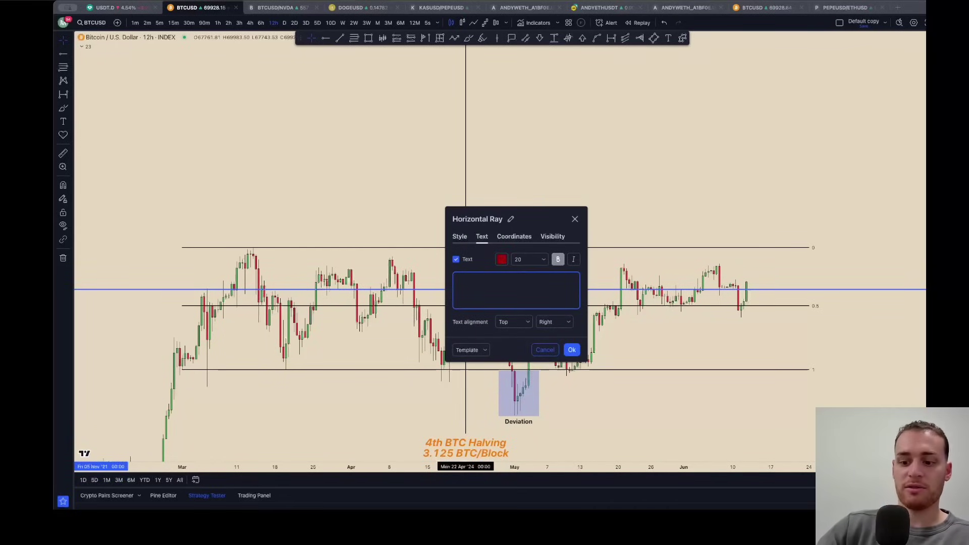
type("Previous Cycle")
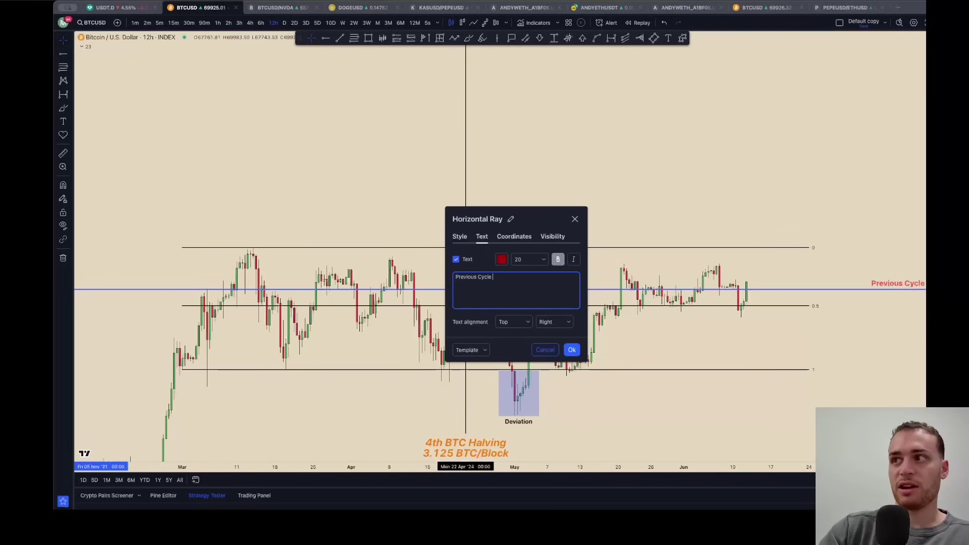
type(" ATH")
left_click(501, 259)
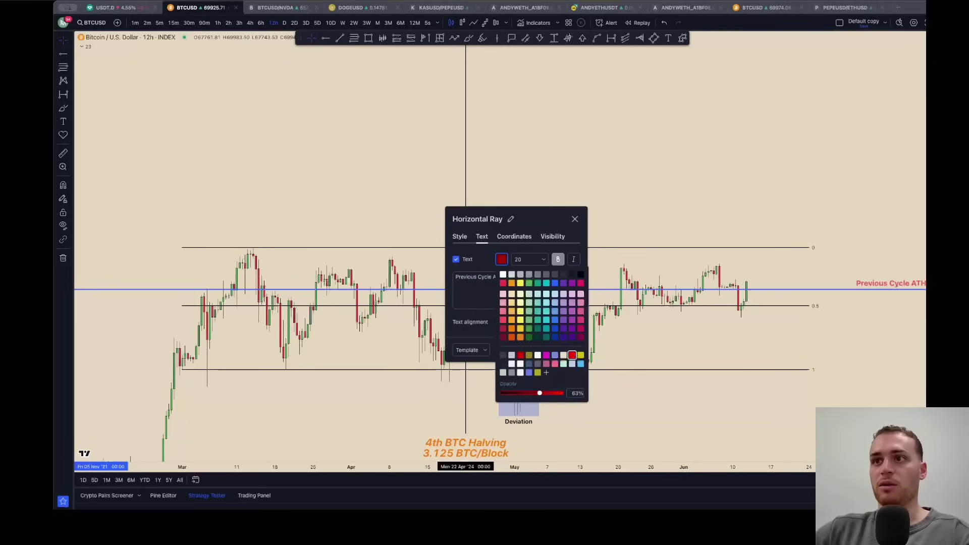
left_click(555, 283)
left_click(548, 221)
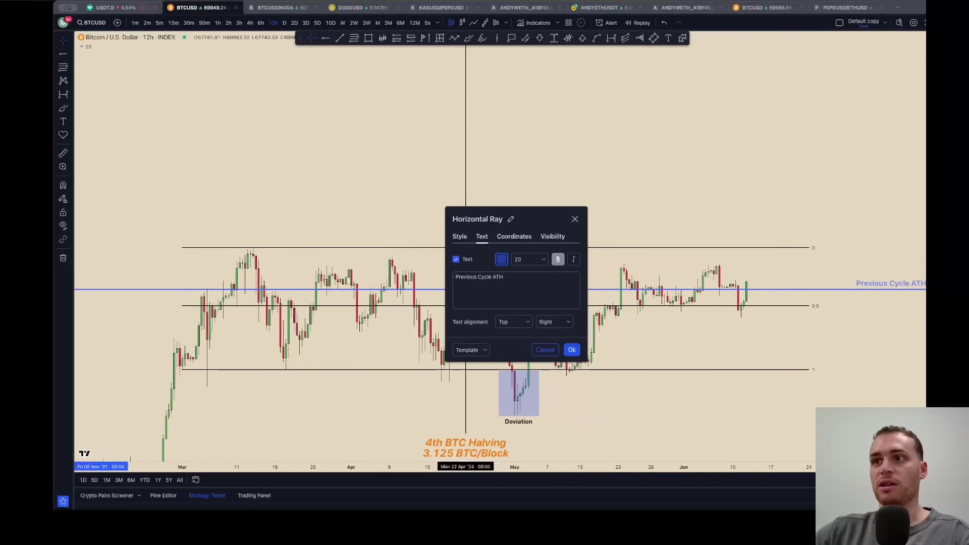
left_click(572, 350)
Examine Bitcoin's post-halving range and its deviation against the previous cycle ATH line.
left_click_drag(826, 369, 810, 348)
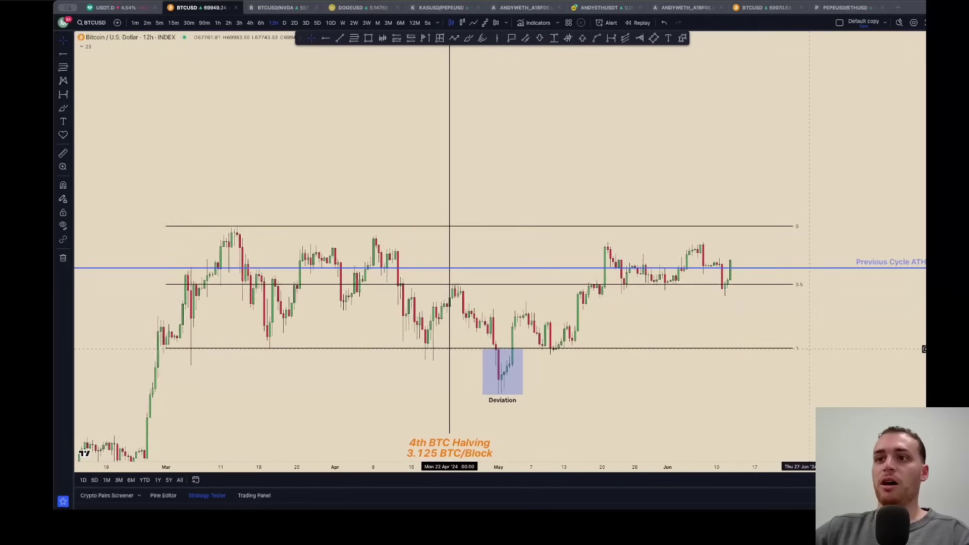
scroll(810, 349, "down", 2)
scroll(810, 349, "up", 1)
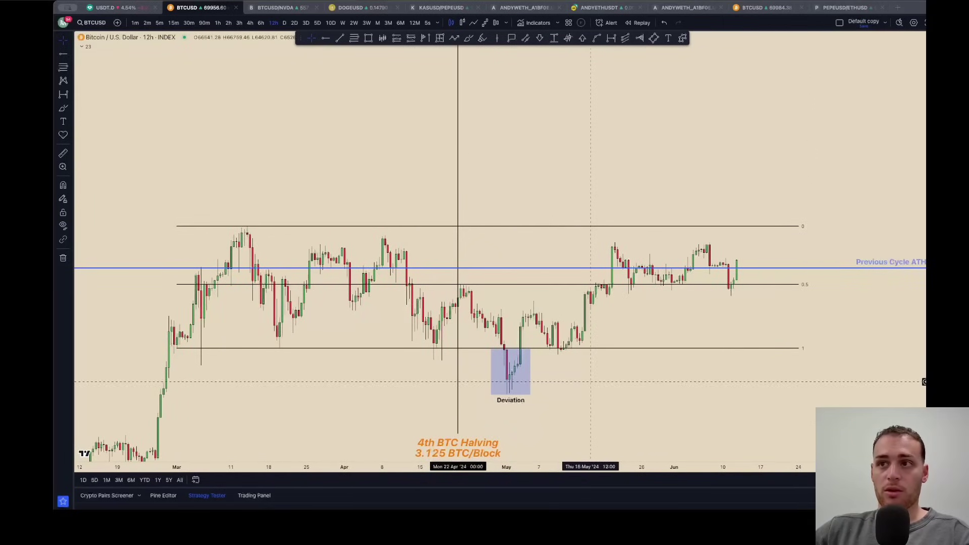
scroll(591, 383, "up", 2)
left_click_drag(657, 378, 634, 396)
scroll(635, 395, "down", 6)
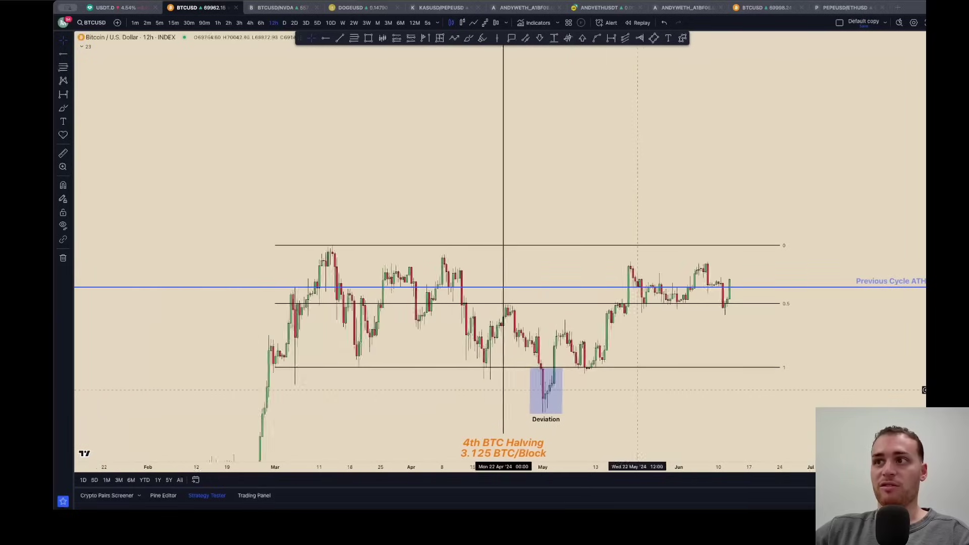
left_click_drag(937, 202, 937, 290)
scroll(912, 289, "right", 3)
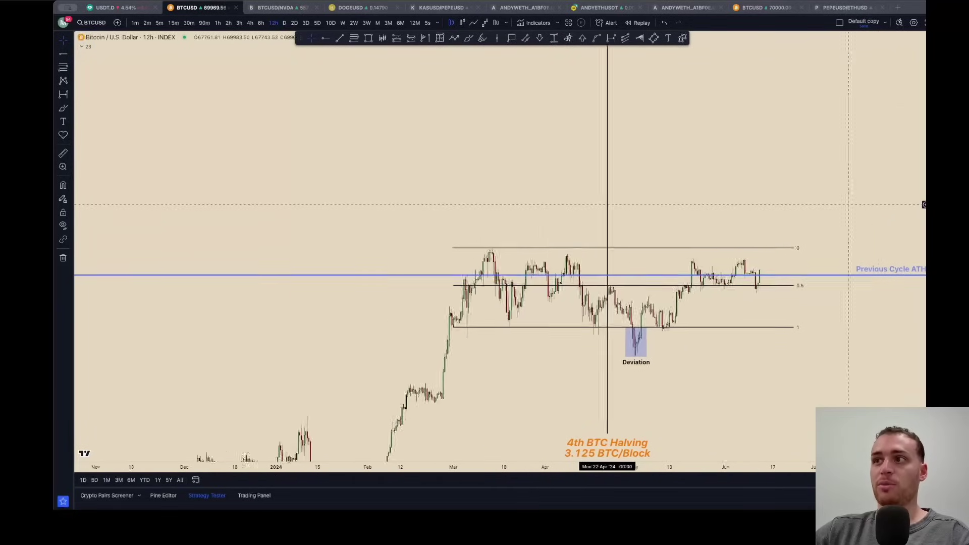
scroll(770, 207, "up", 2)
scroll(770, 207, "up", 2)
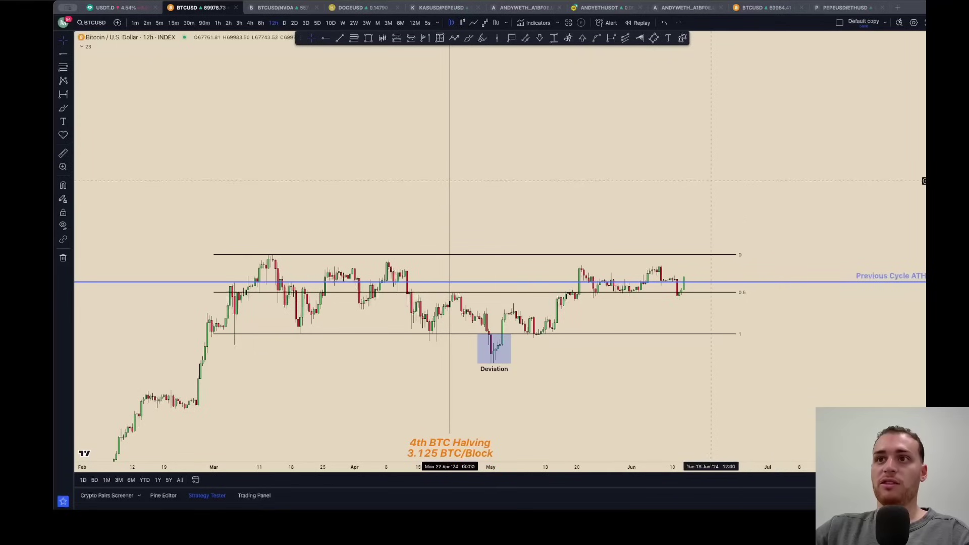
Try a Brush sketch of a breakout above the range high with a pullback to it, and undo it.
scroll(657, 197, "right", 3)
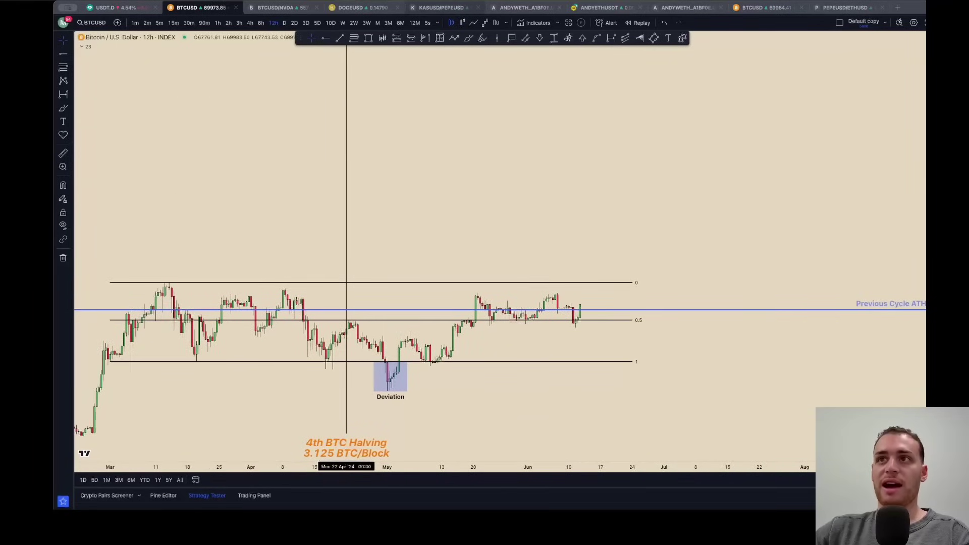
left_click(469, 38)
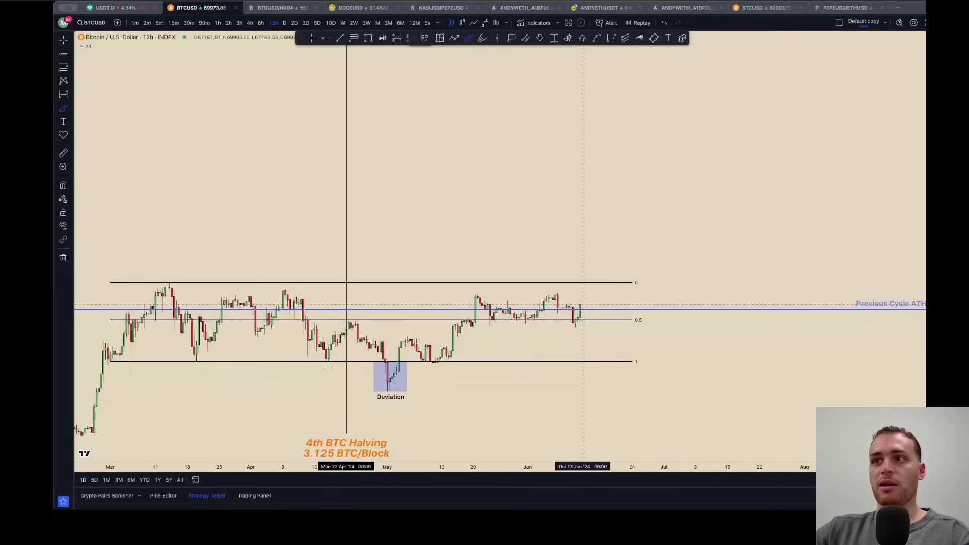
left_click_drag(580, 305, 580, 284)
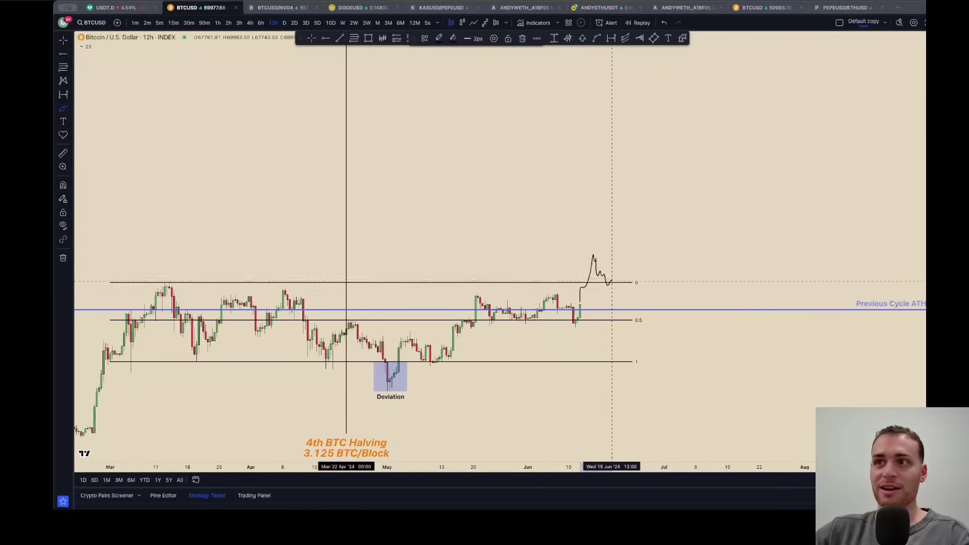
key("super+z")
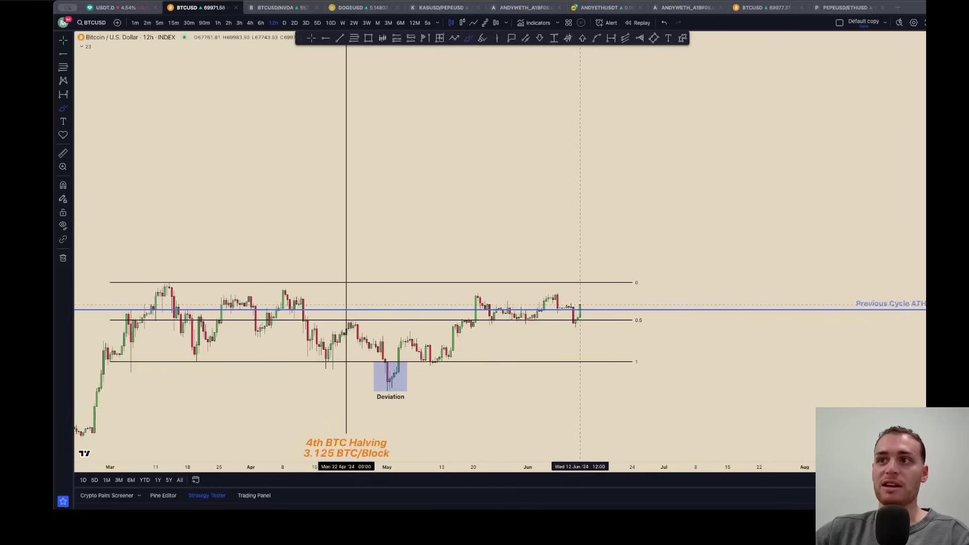
Sketch with Brush a breakout above the range high, a retest, and a rally to about 115,000, dipping near 100,000 before rising again.
left_click_drag(582, 305, 591, 261)
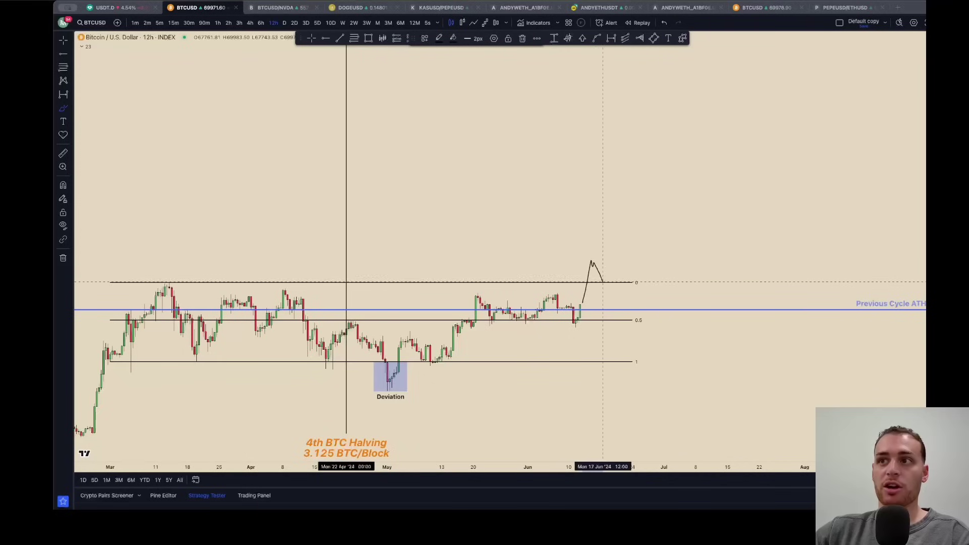
mouse_move(623, 233)
left_mouse_down()
mouse_move(622, 103)
mouse_move(654, 109)
mouse_move(662, 83)
left_mouse_up()
scroll(669, 99, "down", 3)
scroll(669, 99, "up", 3)
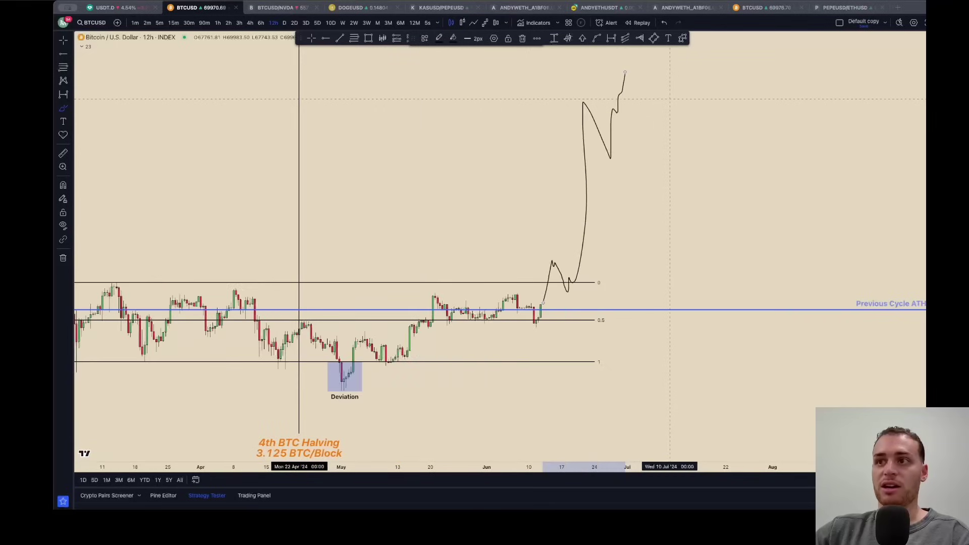
scroll(669, 99, "down", 1)
Split the layout into two side-by-side charts and reframe the Bitcoin chart around the range and sketched path.
left_click(840, 23)
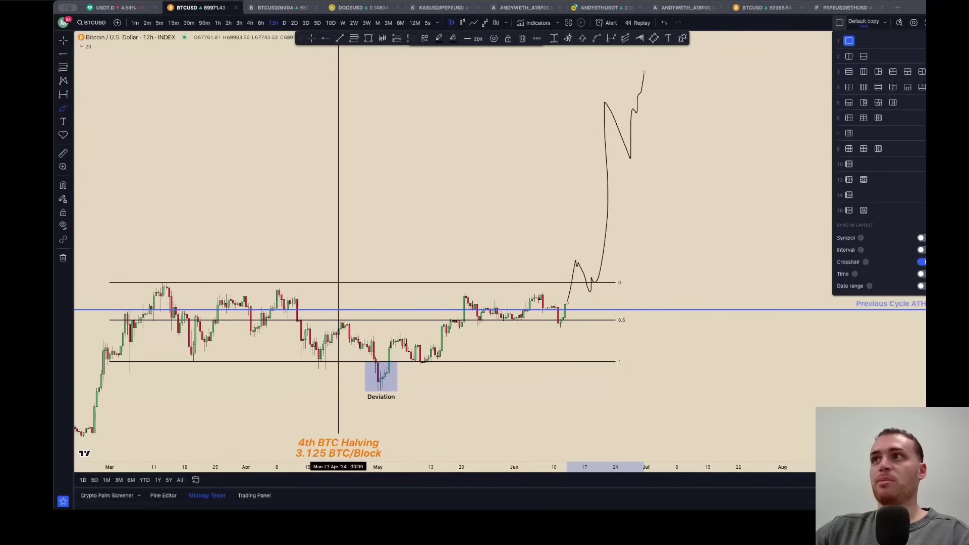
left_click(850, 56)
scroll(345, 185, "down", 4)
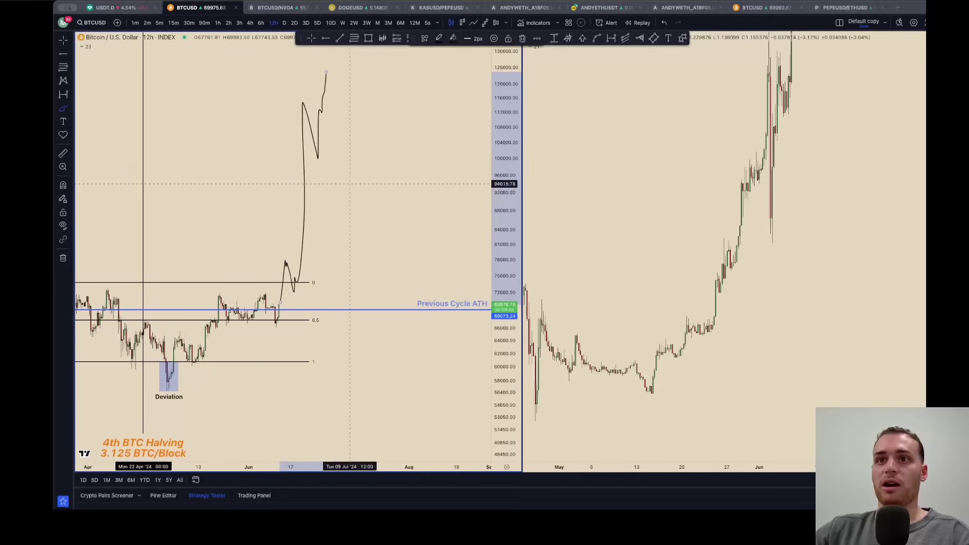
left_click_drag(380, 73, 386, 100)
left_click(436, 111)
left_click_drag(435, 121, 439, 122)
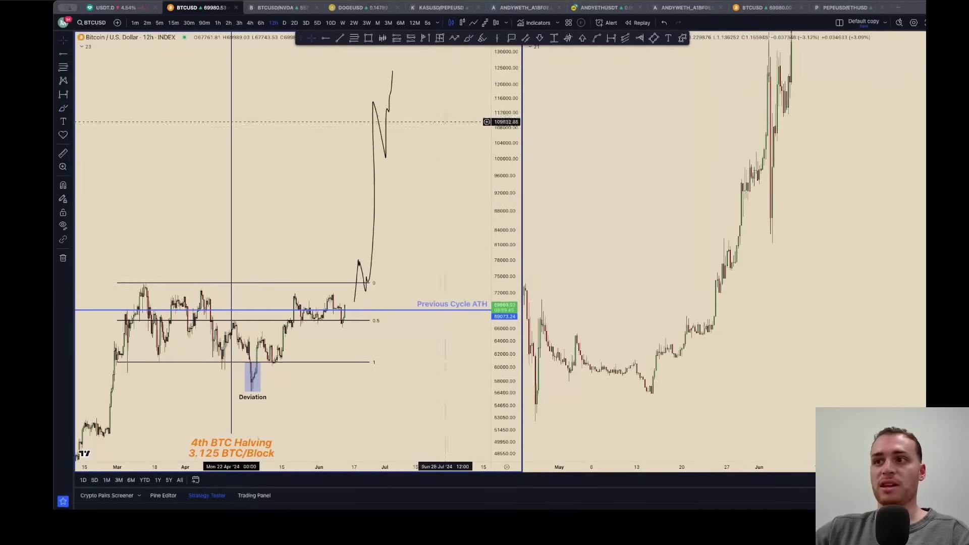
Load NASDAQ's NVDA in the second chart and view its history on the daily and 3-day intervals.
left_click(779, 237)
type("NVDA")
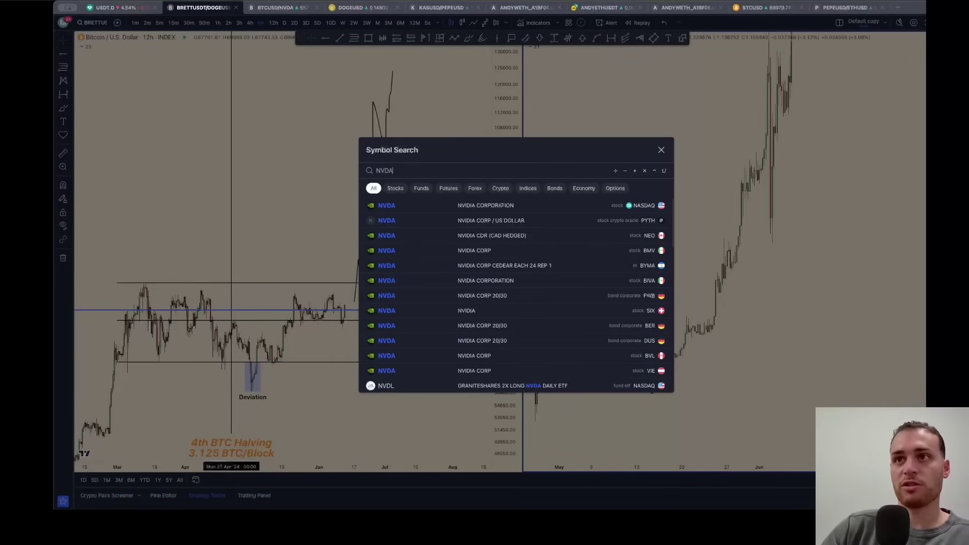
left_click(501, 205)
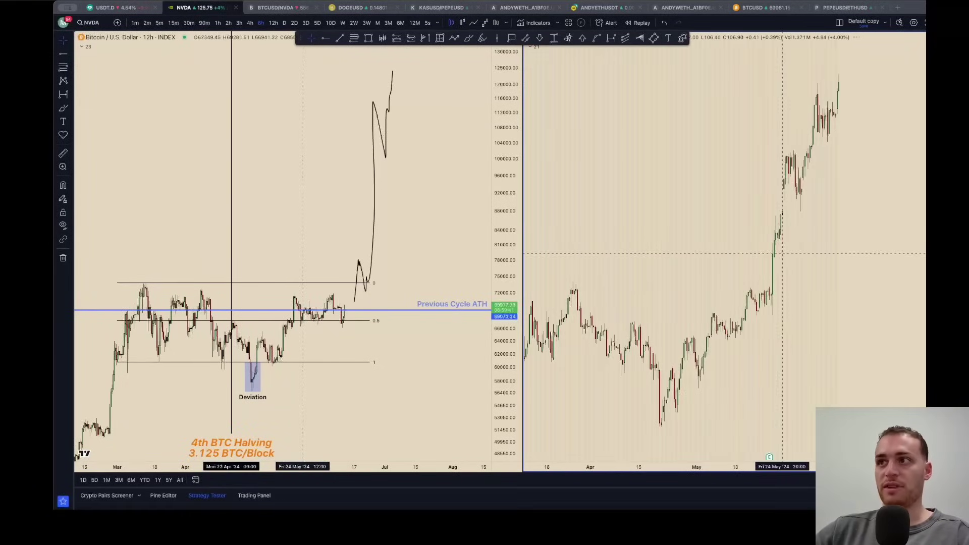
left_click(284, 23)
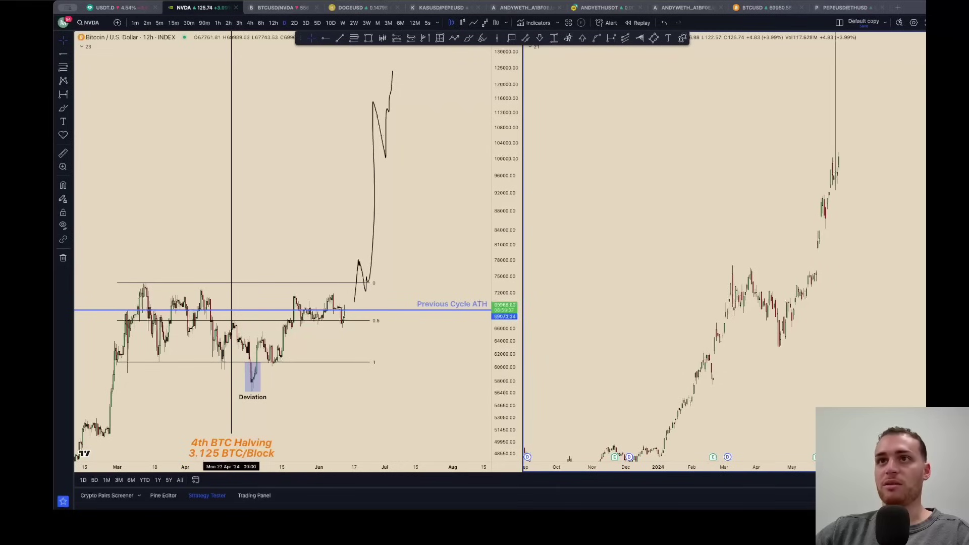
scroll(819, 235, "down", 5)
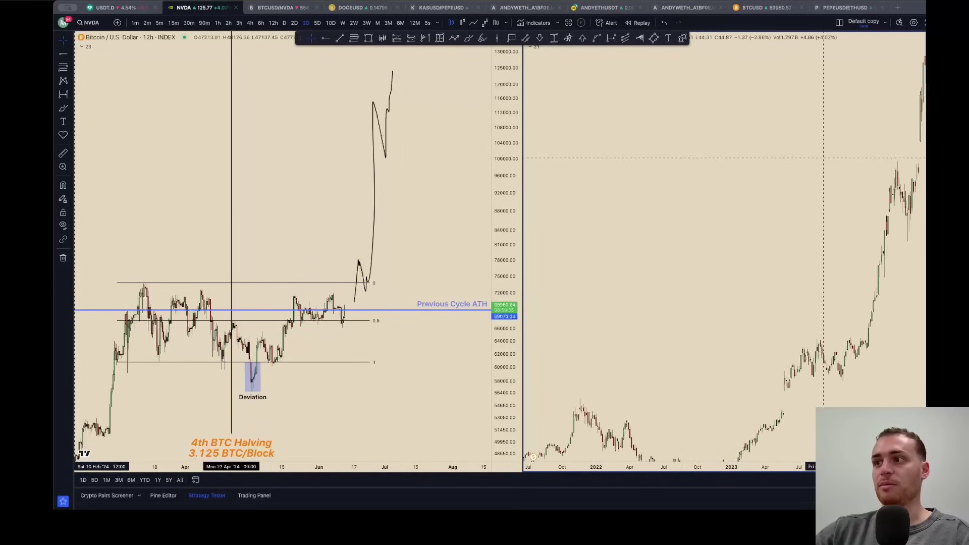
scroll(819, 236, "up", 5)
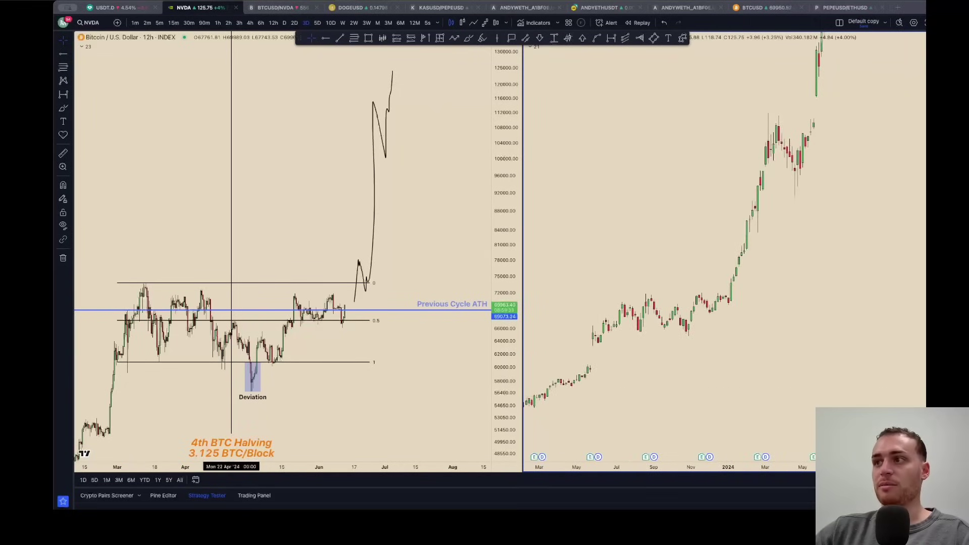
Copy the "Previous Cycle ATH" line from the Bitcoin chart to the NVDA chart and align it with NVDA's late-2021 high.
scroll(819, 235, "down", 5)
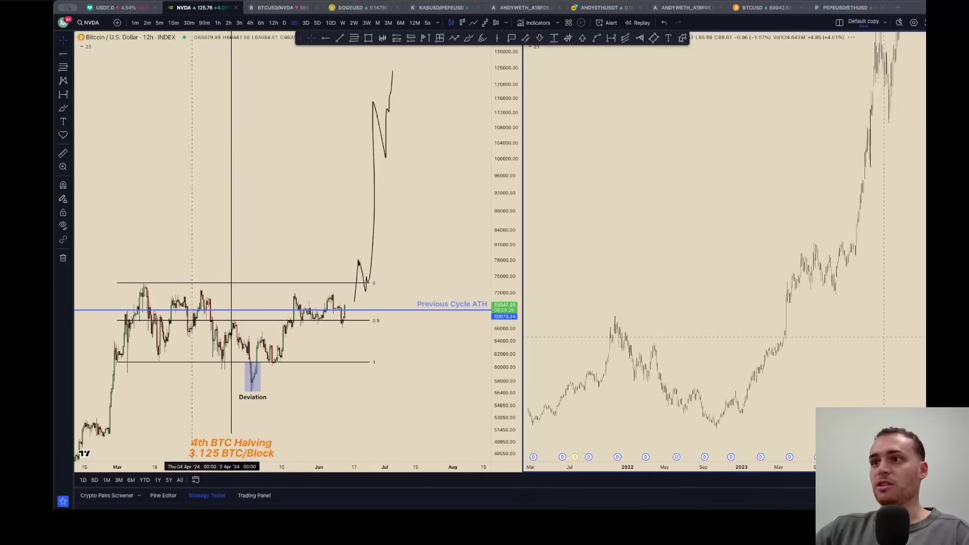
scroll(878, 337, "up", 2)
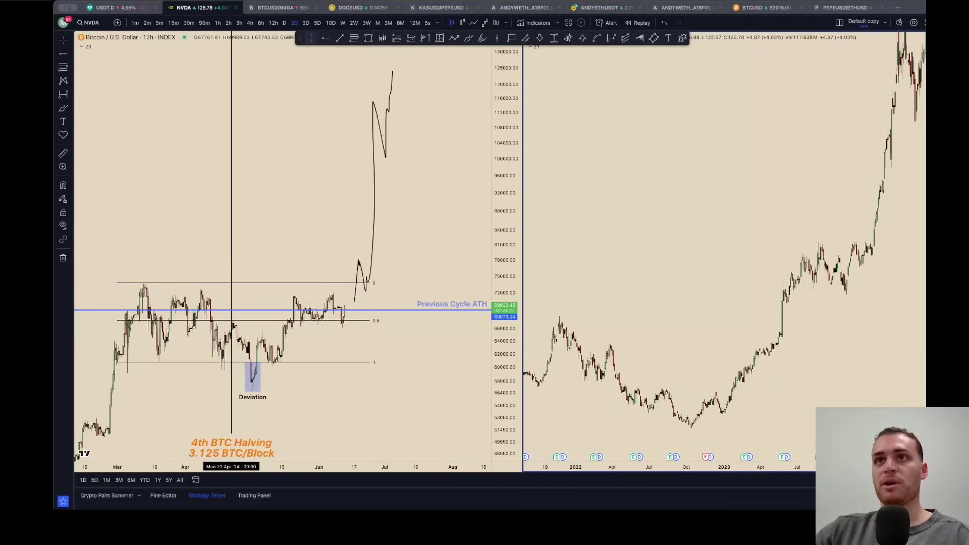
left_click(459, 308)
key("super+c")
left_click(749, 282)
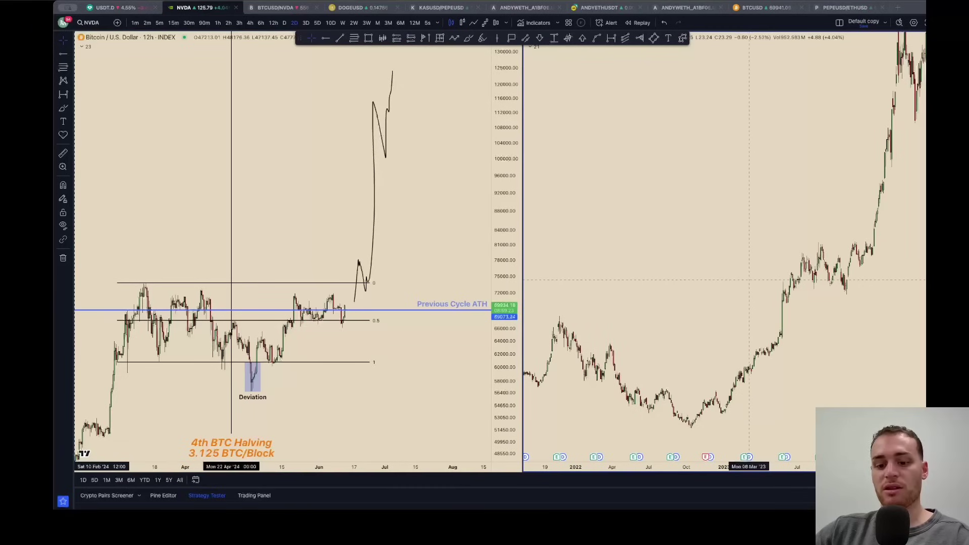
key("super+v")
left_click_drag(883, 295, 889, 315)
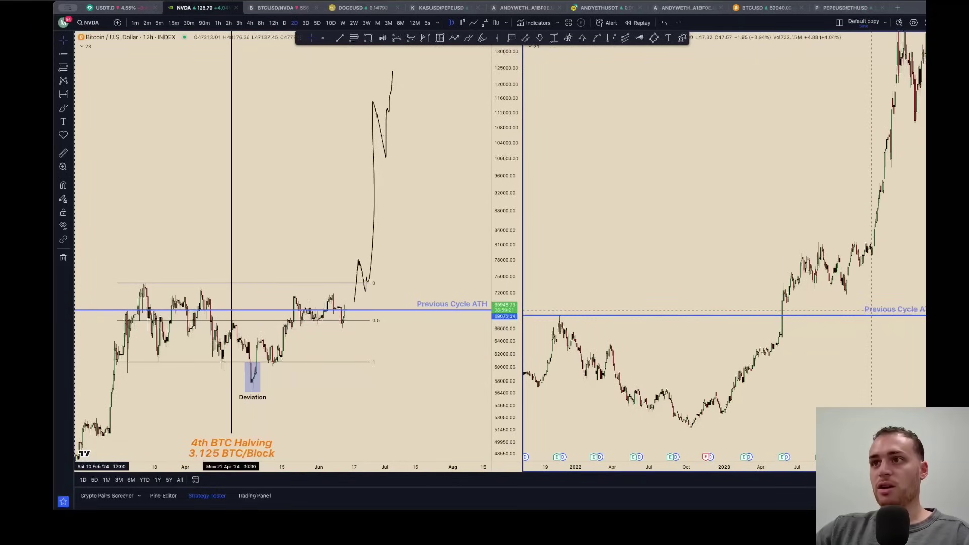
left_click_drag(950, 425, 950, 389)
left_click_drag(888, 410, 880, 388)
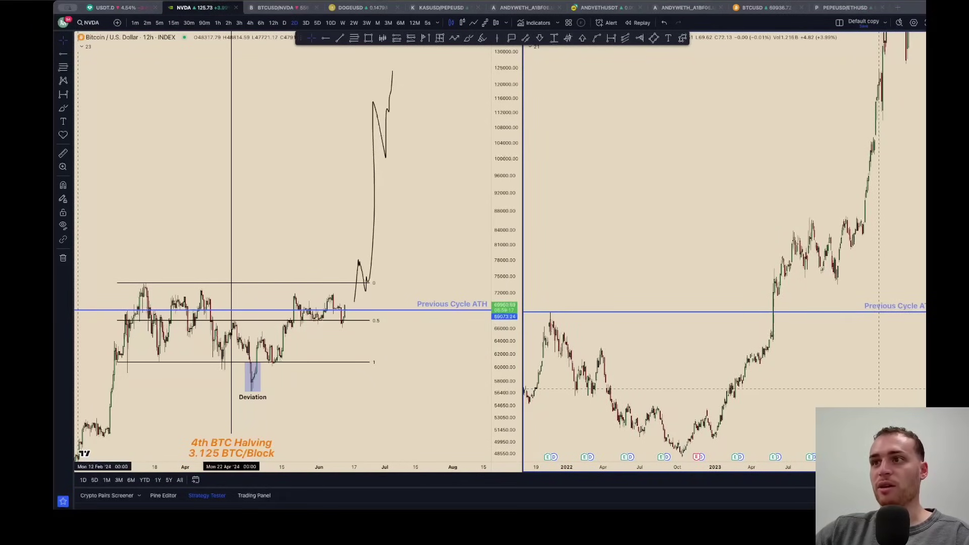
Mark NVDA's 2023 consolidation above the previous ATH line on the daily interval with a Fib Retracement using levels 0, 0.5 and 1.
scroll(880, 389, "up", 5)
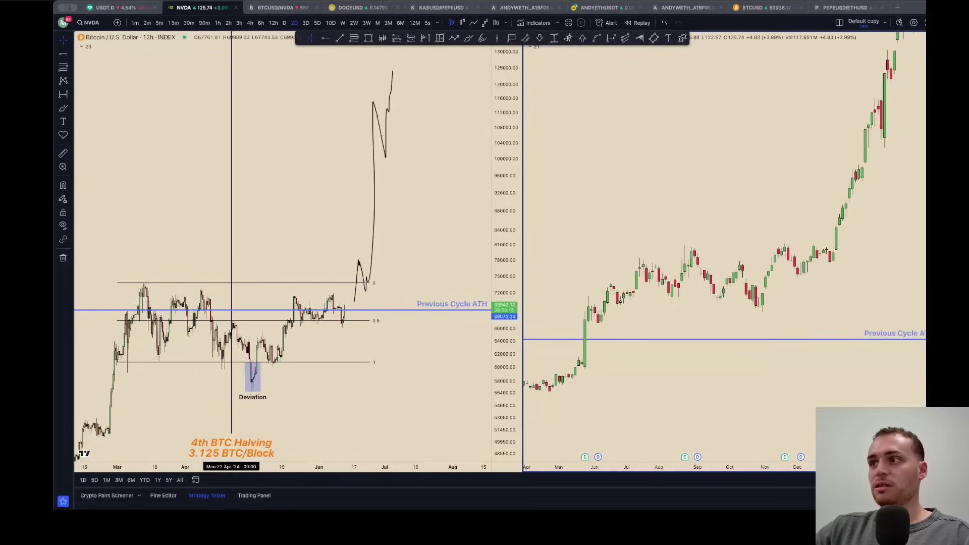
left_click_drag(880, 388, 840, 333)
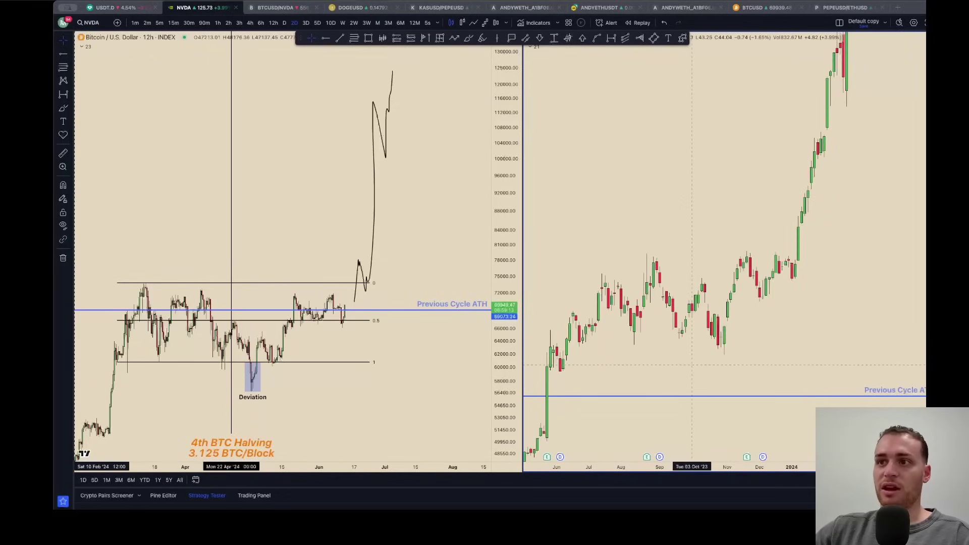
left_click_drag(728, 367, 774, 360)
left_click_drag(953, 247, 953, 318)
left_click_drag(877, 317, 851, 362)
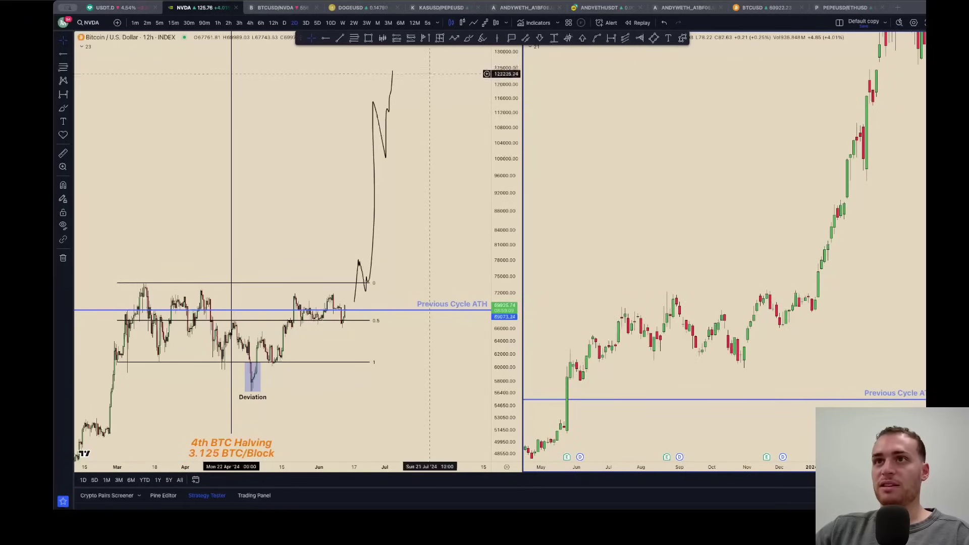
scroll(803, 271, "down", 5)
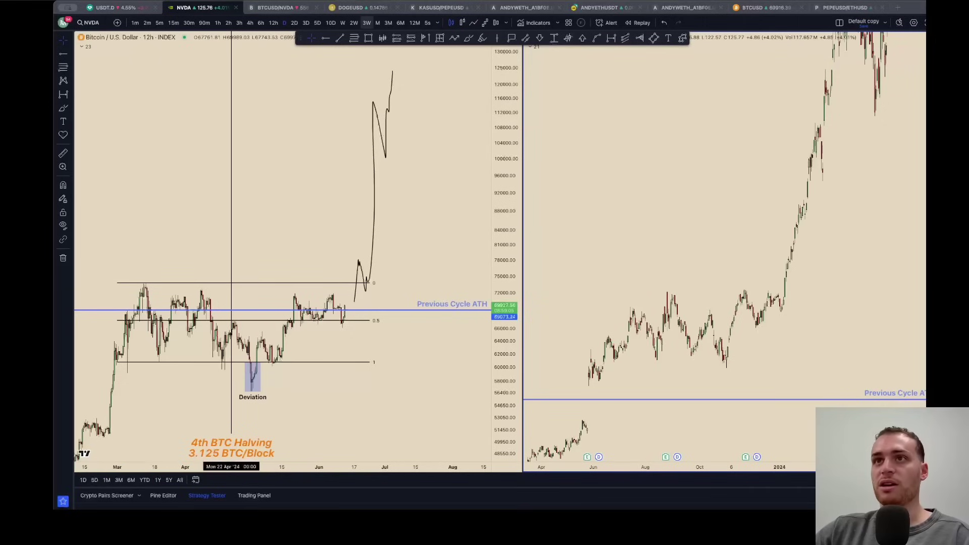
left_click(355, 38)
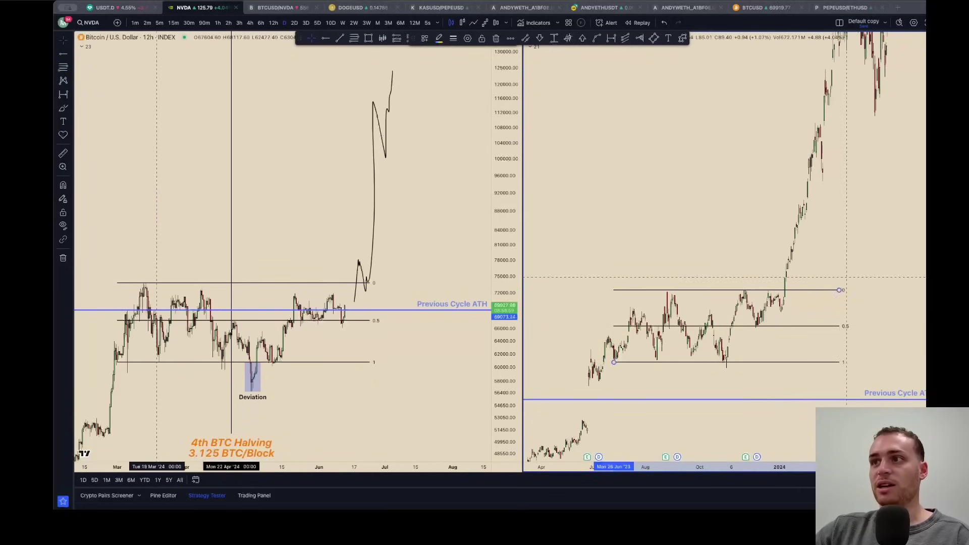
left_click(838, 290)
scroll(828, 261, "up", 2)
scroll(829, 262, "up", 1)
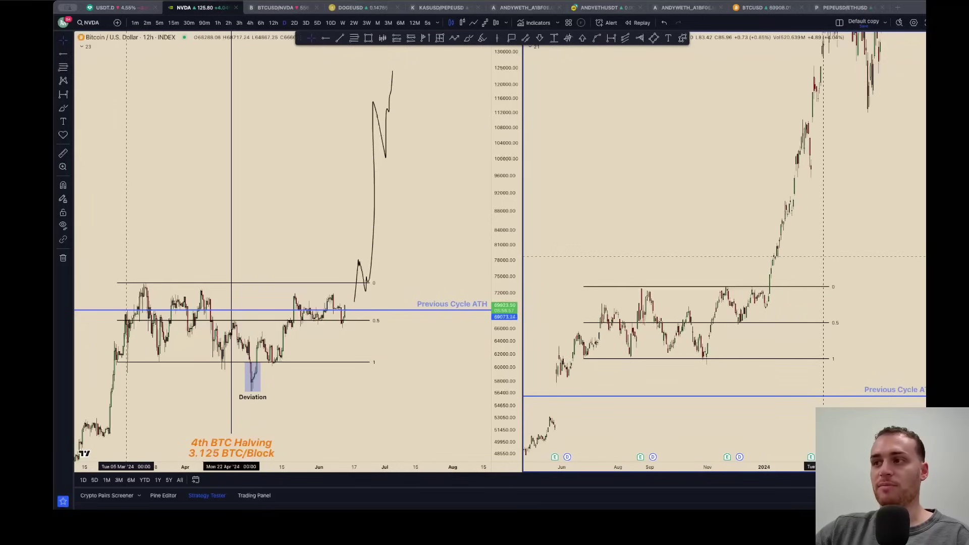
left_click_drag(823, 259, 820, 264)
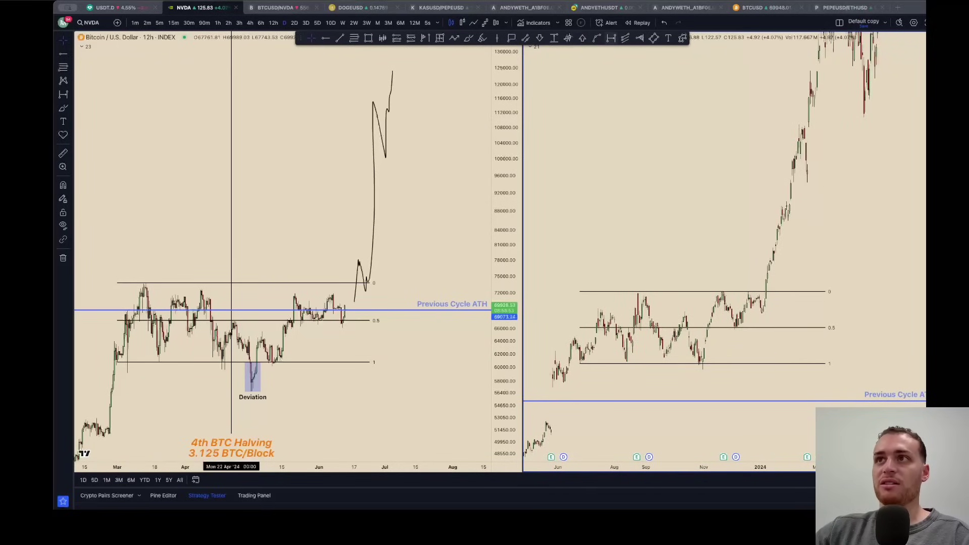
Measure the duration of NVDA's consolidation with a Date Range from July 2023 to 8 January 2024, fitted between the range high and low.
left_click(611, 38)
mouse_move(579, 269)
left_mouse_down()
mouse_move(714, 287)
mouse_move(766, 349)
left_mouse_up()
mouse_move(579, 270)
left_mouse_down()
mouse_move(581, 313)
mouse_move(584, 301)
mouse_move(649, 292)
mouse_move(589, 307)
mouse_move(599, 308)
left_mouse_up()
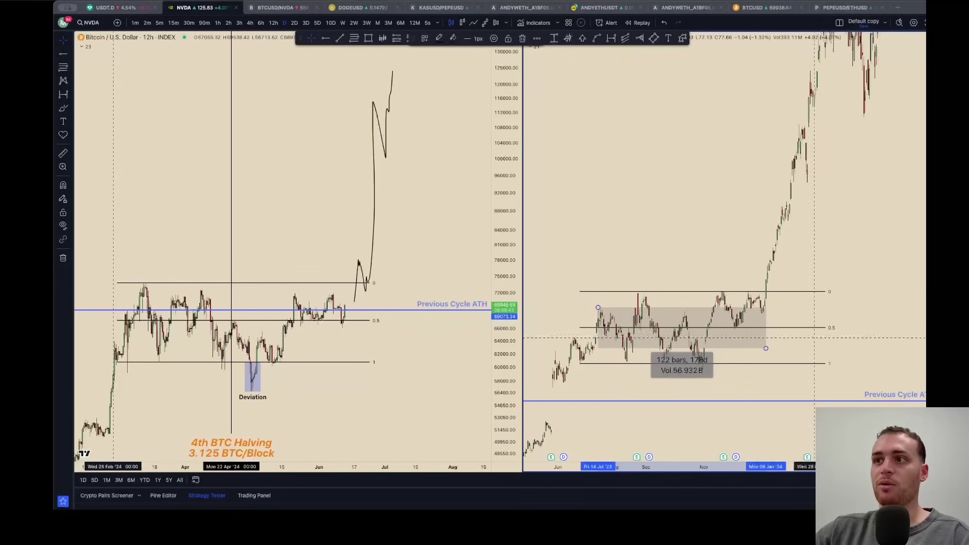
left_click_drag(766, 348, 766, 364)
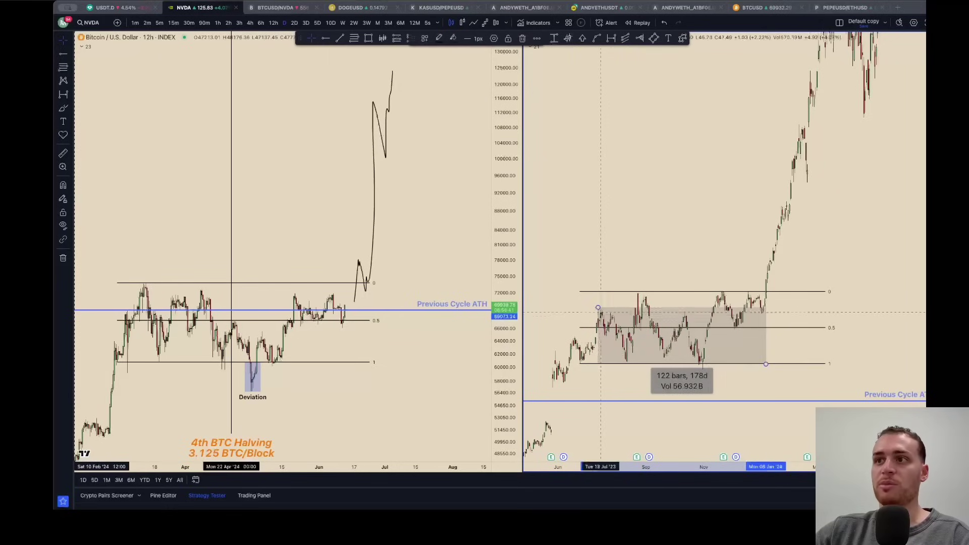
left_click_drag(598, 308, 594, 292)
left_click(600, 252)
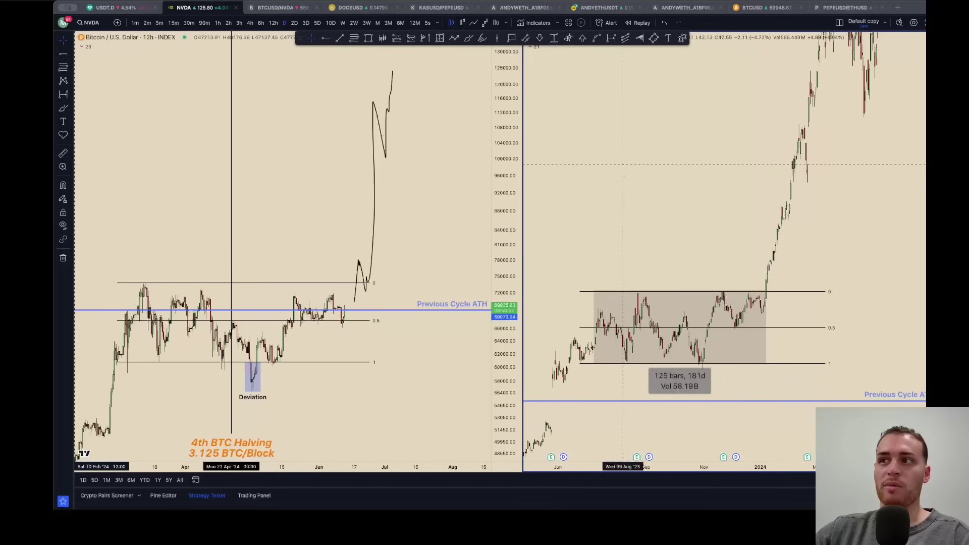
left_click_drag(882, 149, 879, 175)
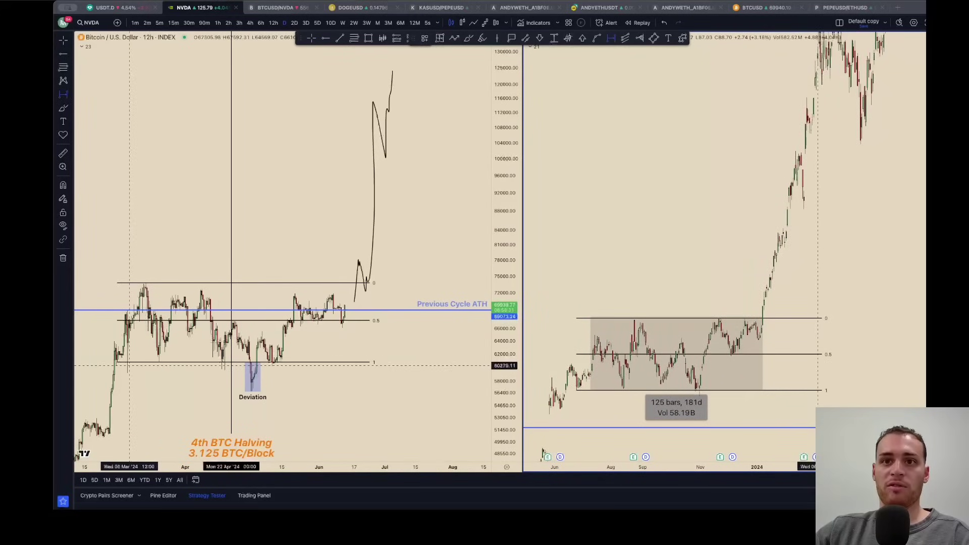
Measure the duration of Bitcoin's range with a Date Range from 28 February to 21 June 2024, and delete that measurement.
left_click(114, 362)
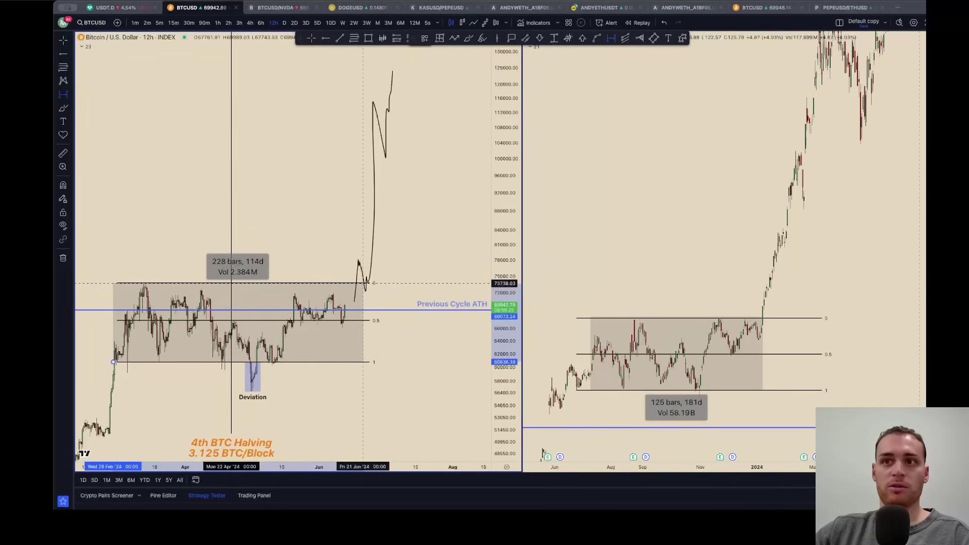
left_click(363, 283)
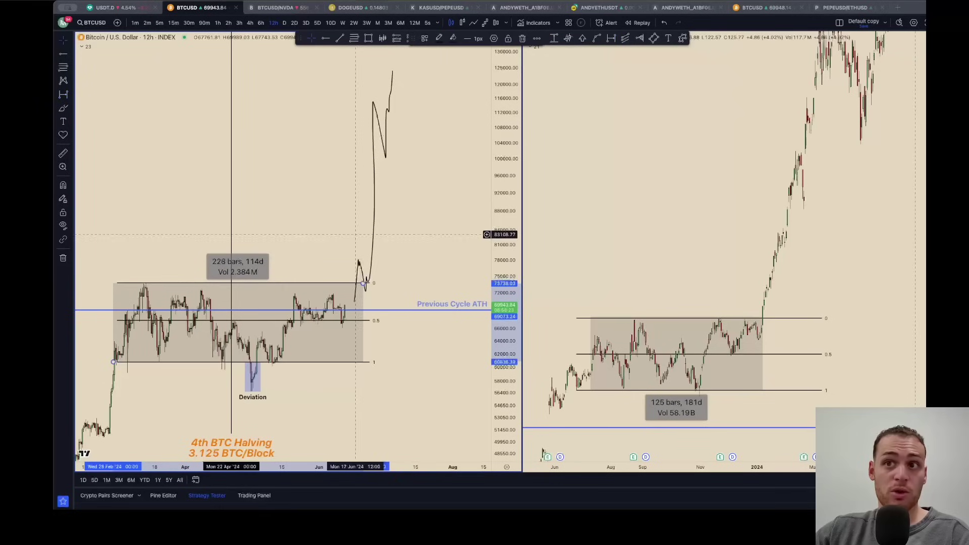
key("Delete")
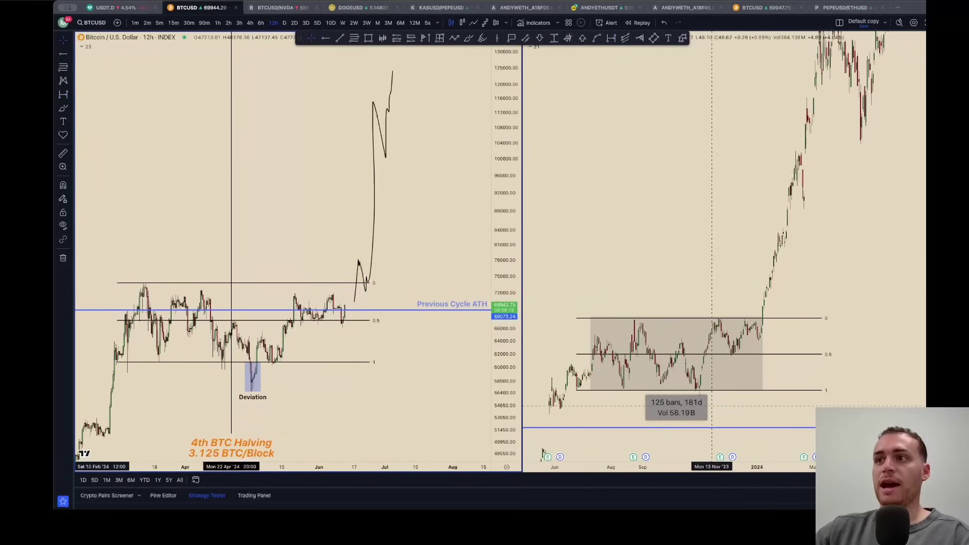
Delete the Date Range measurement from NVDA's consolidation and frame that range alongside its breakout.
left_click(712, 351)
key("Delete")
left_click_drag(853, 282, 848, 267)
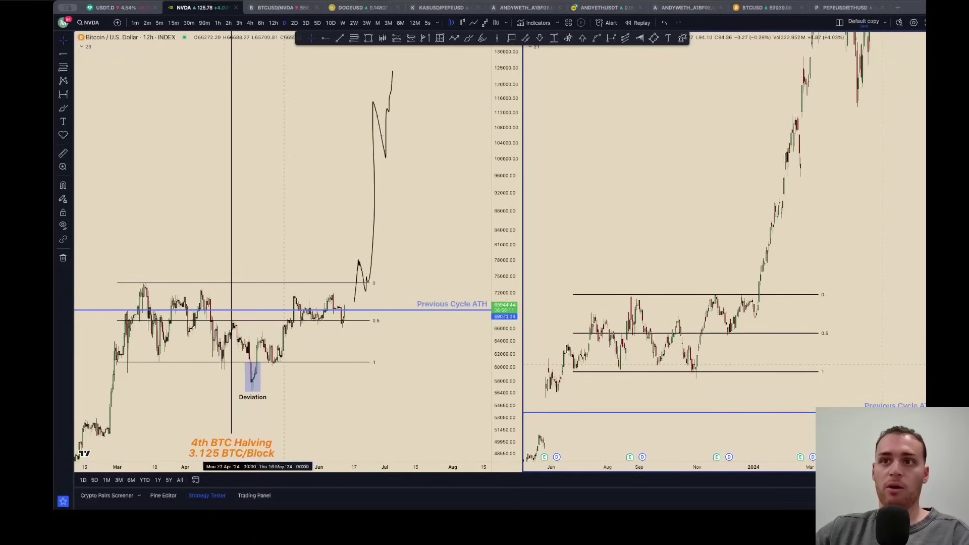
left_click_drag(419, 364, 421, 371)
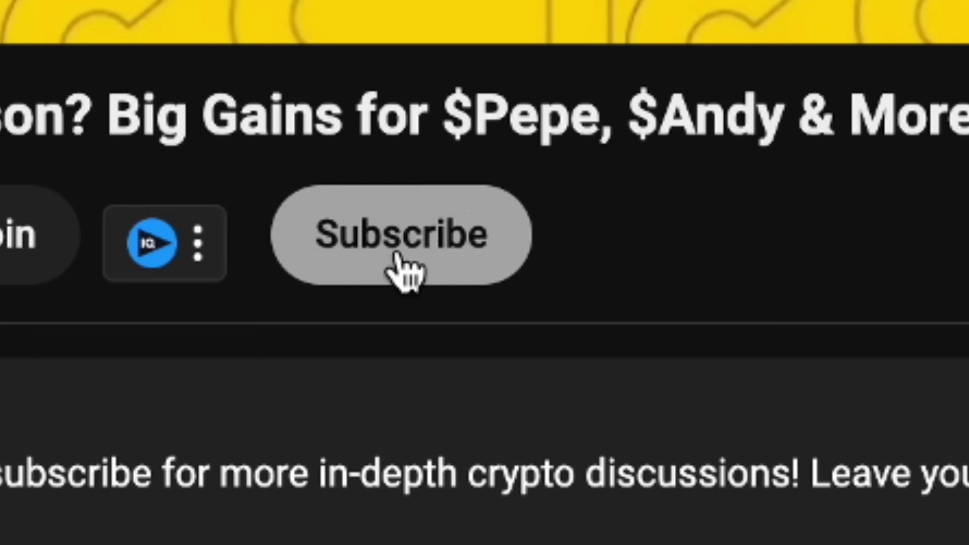
left_click(398, 268)
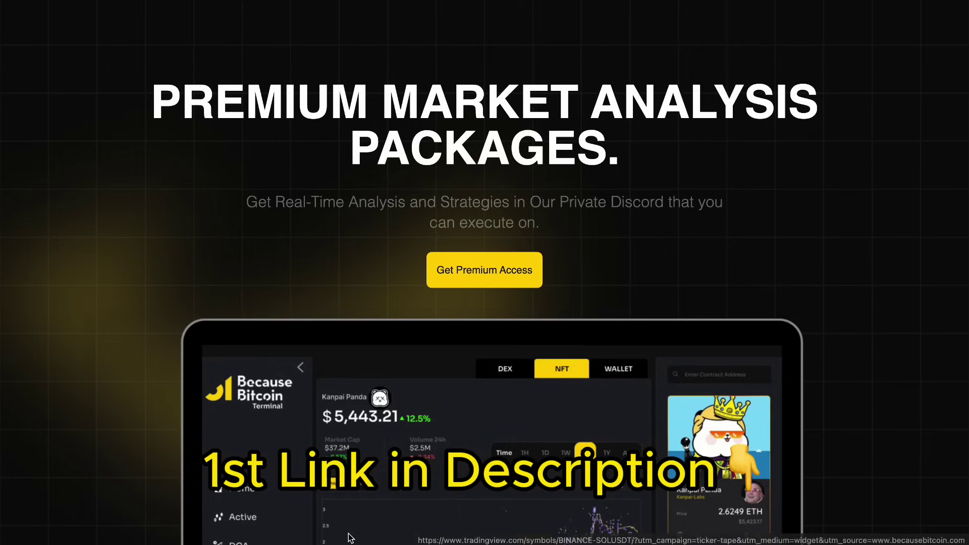
scroll(351, 539, "down", 5)
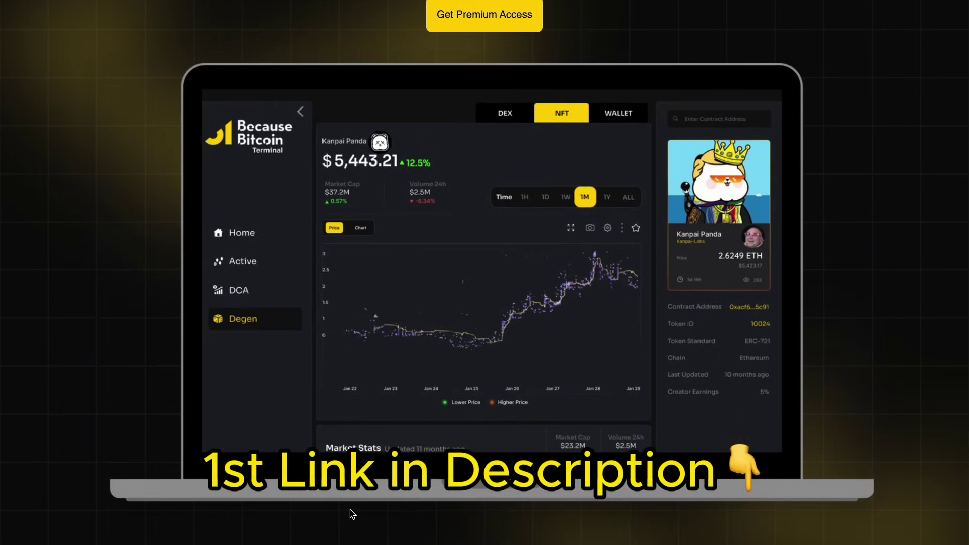
scroll(352, 512, "down", 10)
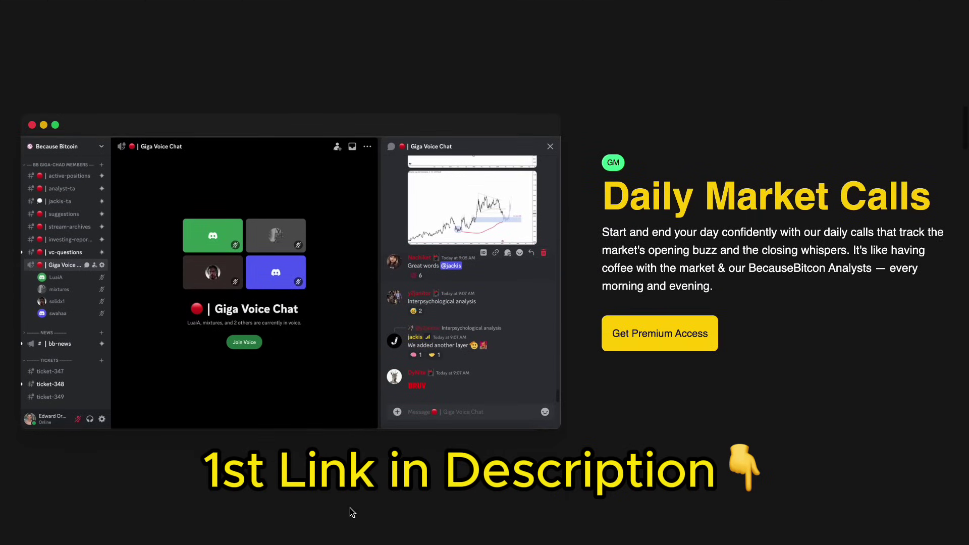
scroll(350, 508, "down", 10)
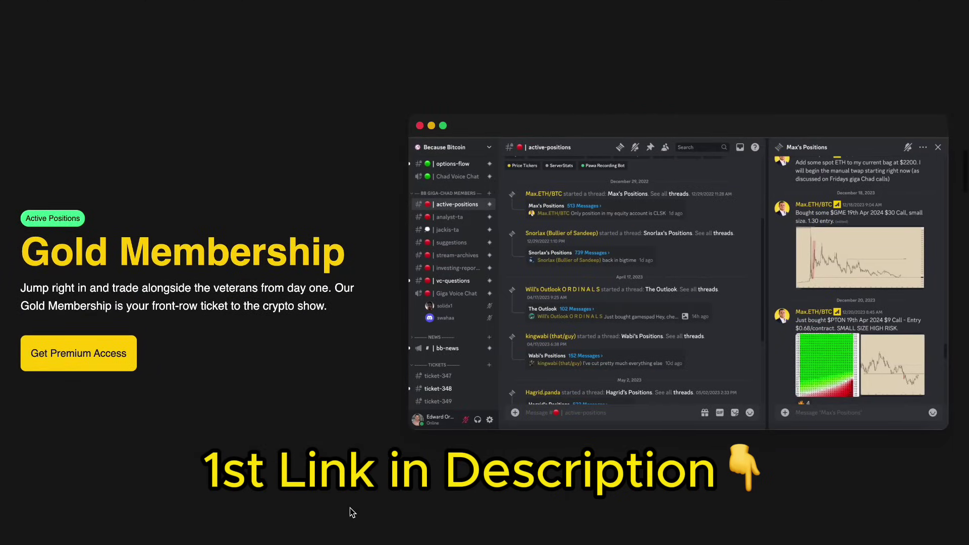
scroll(352, 513, "down", 5)
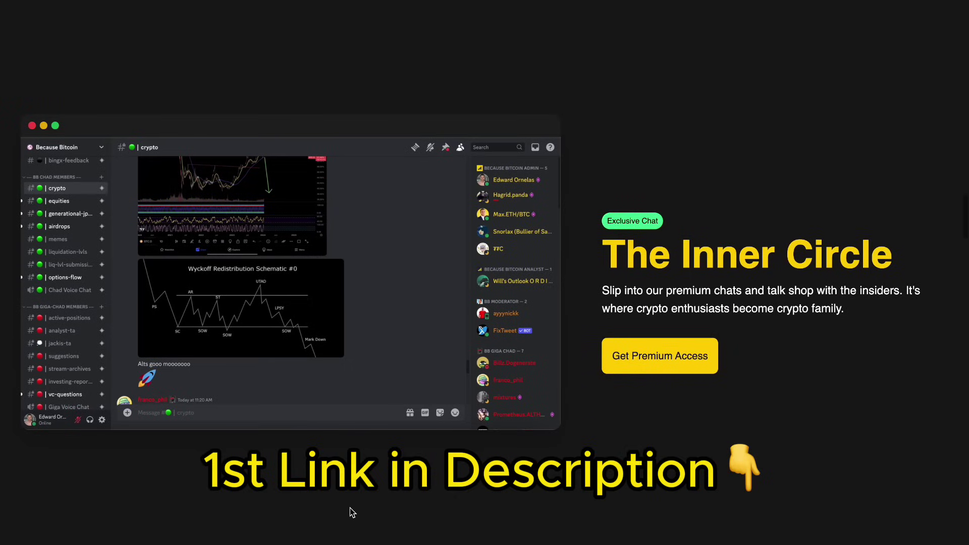
scroll(351, 510, "down", 5)
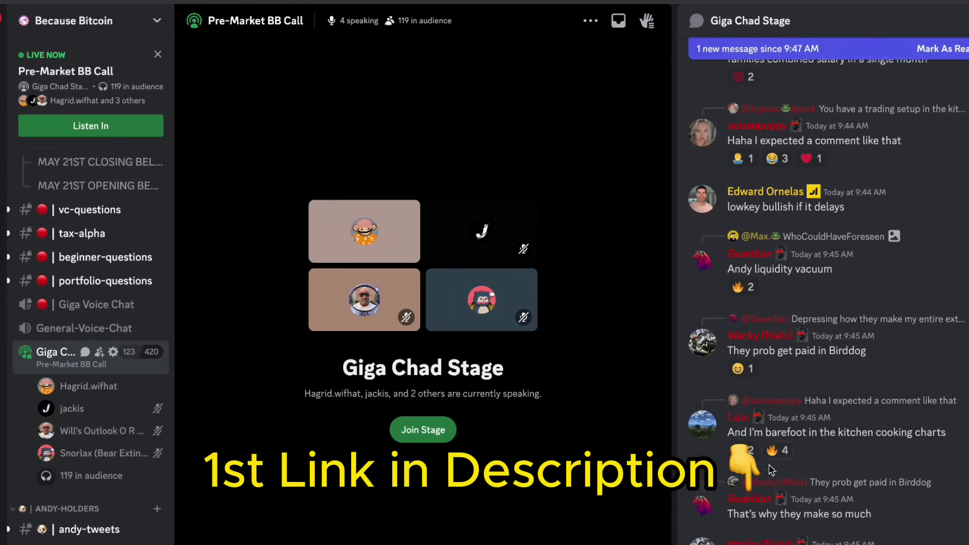
scroll(769, 464, "down", 5)
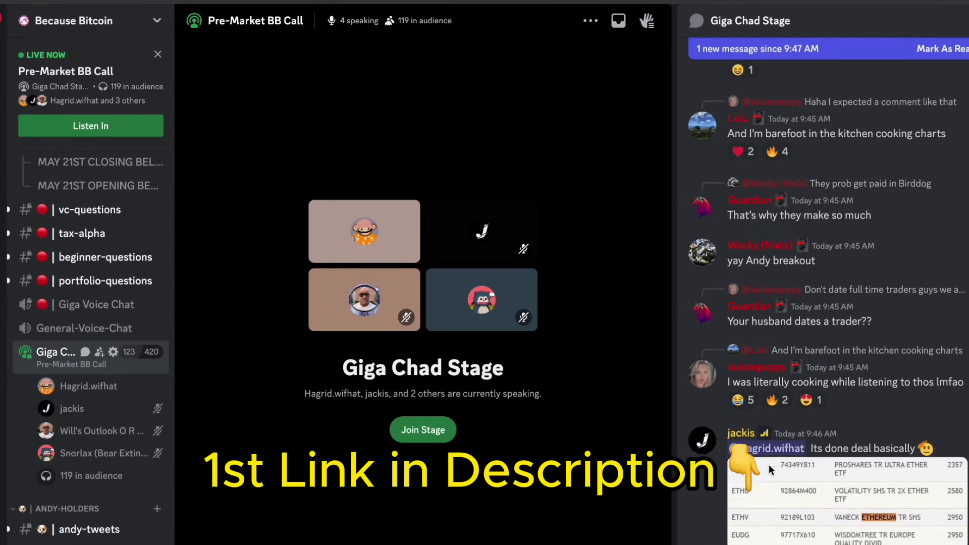
scroll(769, 469, "down", 10)
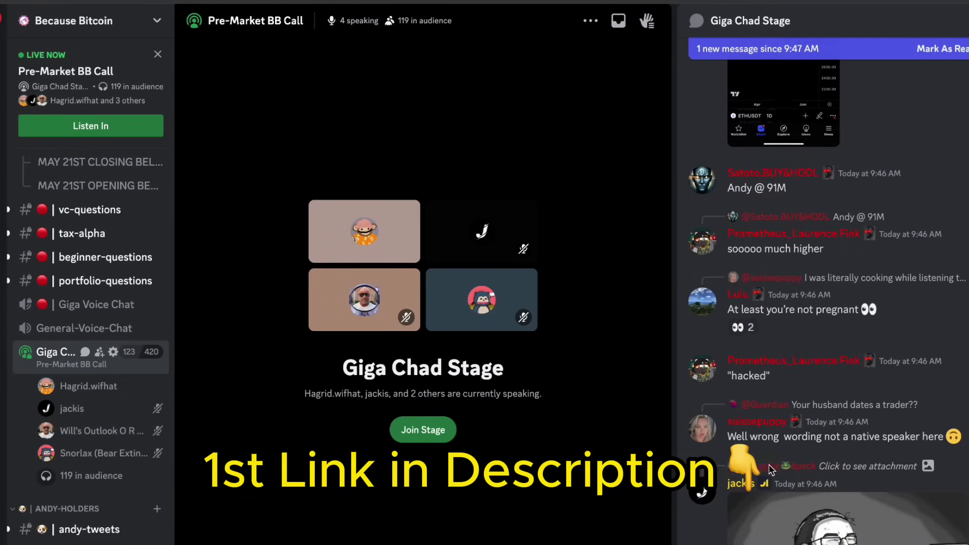
scroll(769, 465, "down", 10)
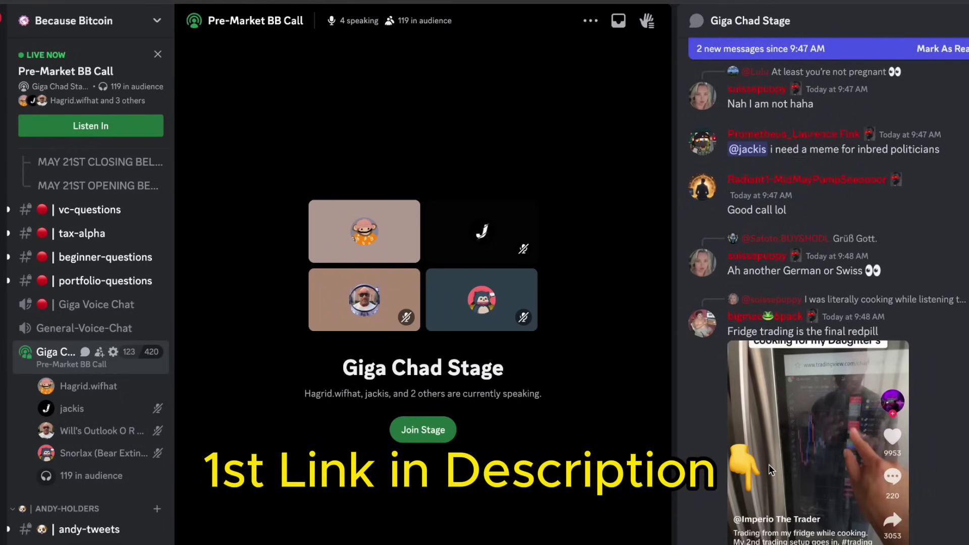
scroll(769, 465, "down", 10)
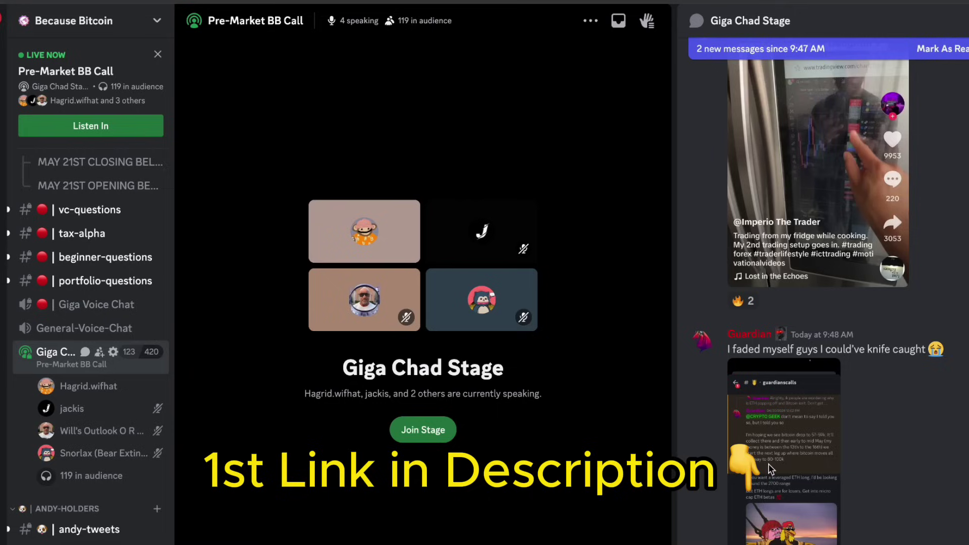
scroll(768, 464, "down", 10)
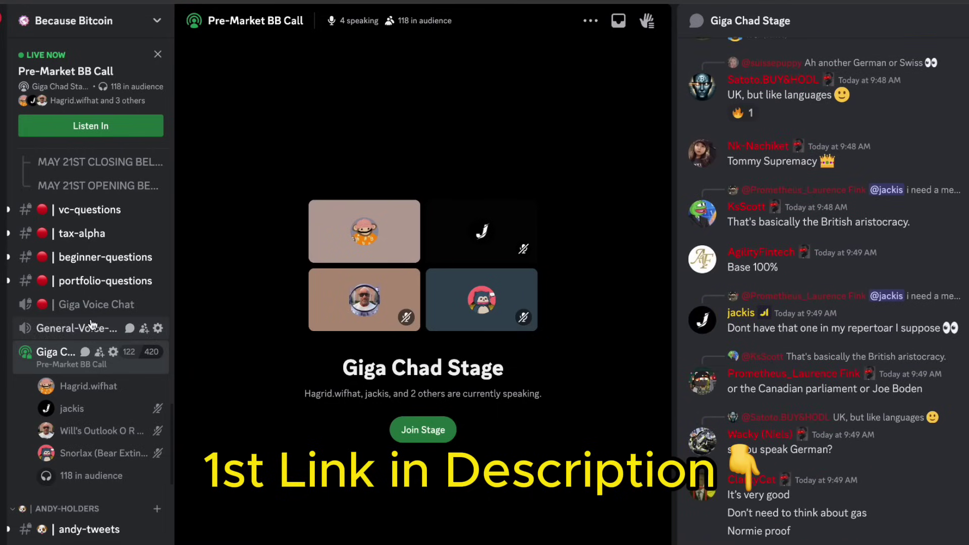
scroll(92, 324, "up", 10)
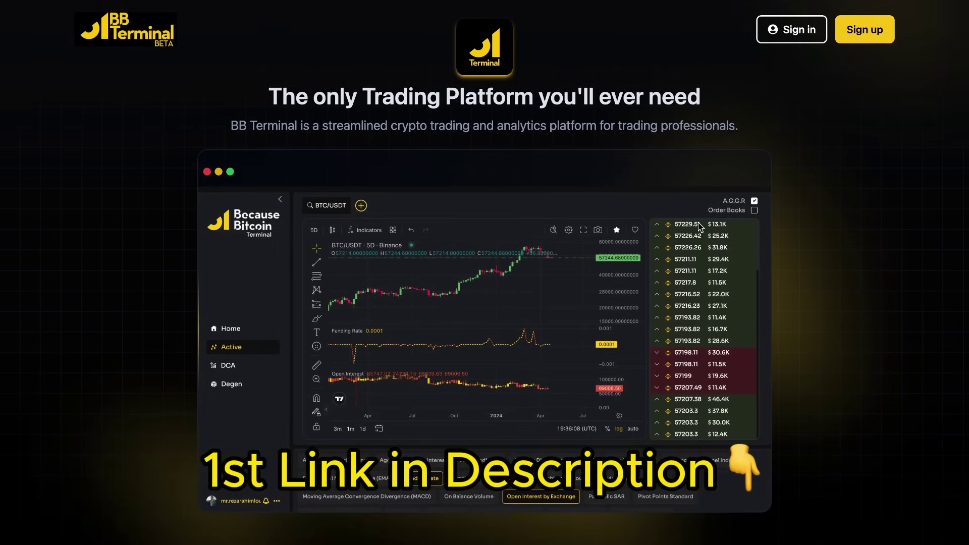
scroll(700, 226, "down", 8)
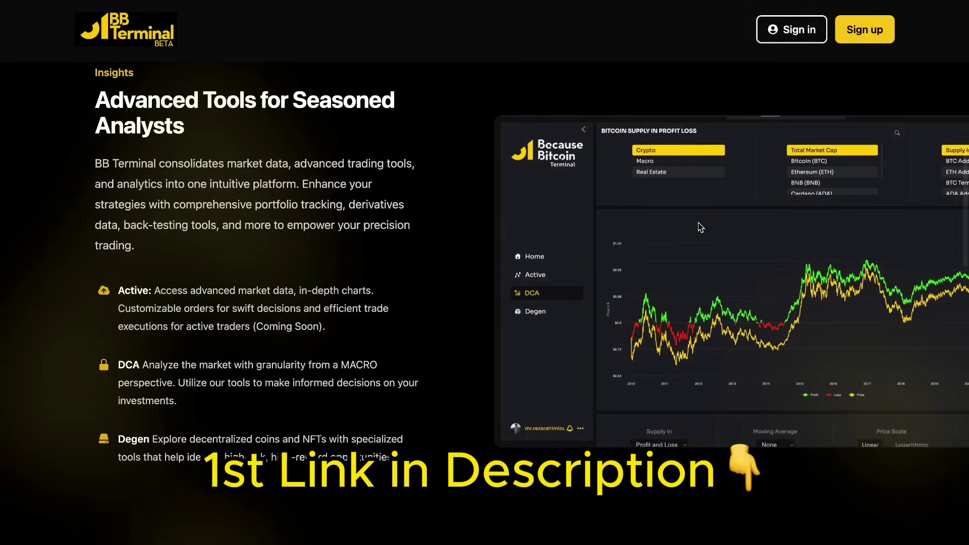
scroll(699, 223, "down", 10)
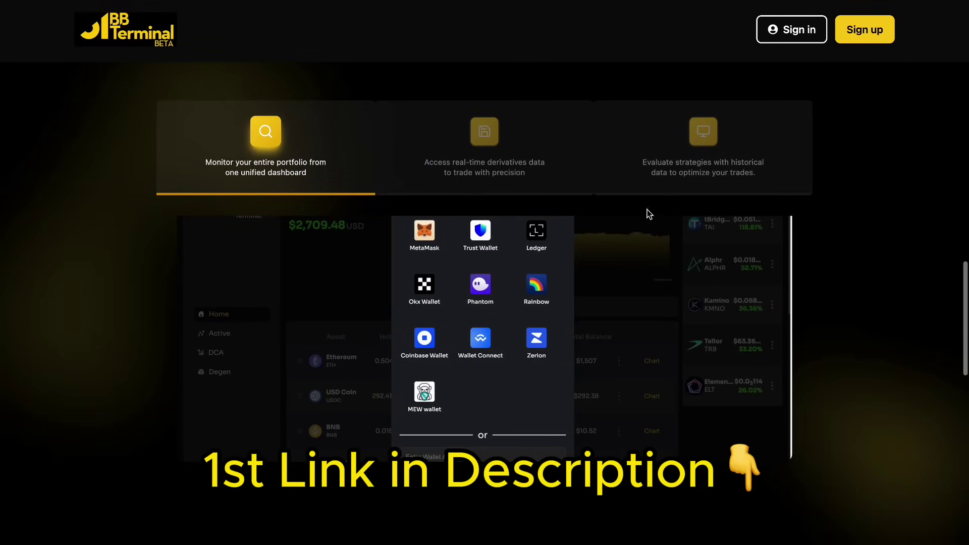
Switch to the BB Terminal website and preview its real-time derivatives data and historical strategy evaluation features.
left_click(503, 167)
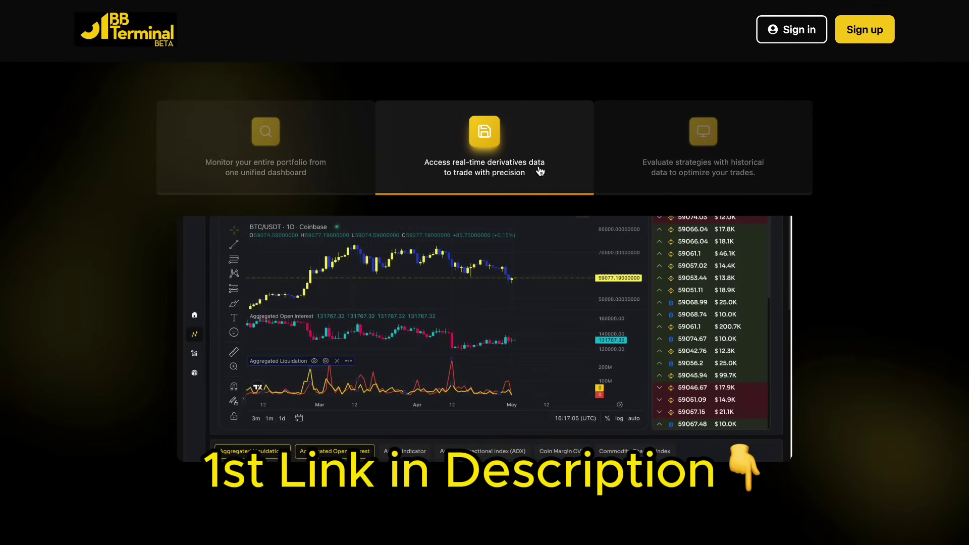
left_click(674, 156)
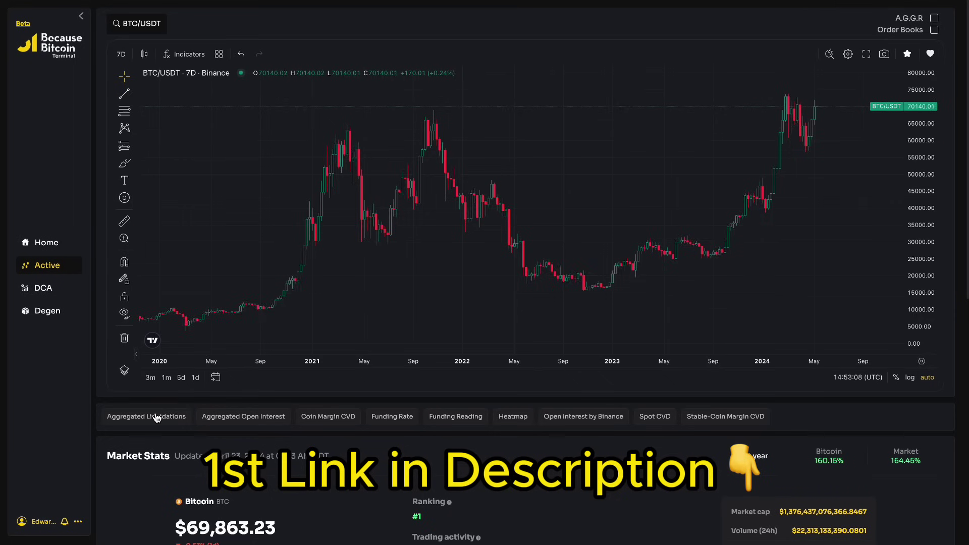
Add Aggregated Liquidations to the BTC/USDT chart and display the Order Books beside it.
left_click(156, 418)
left_click(935, 19)
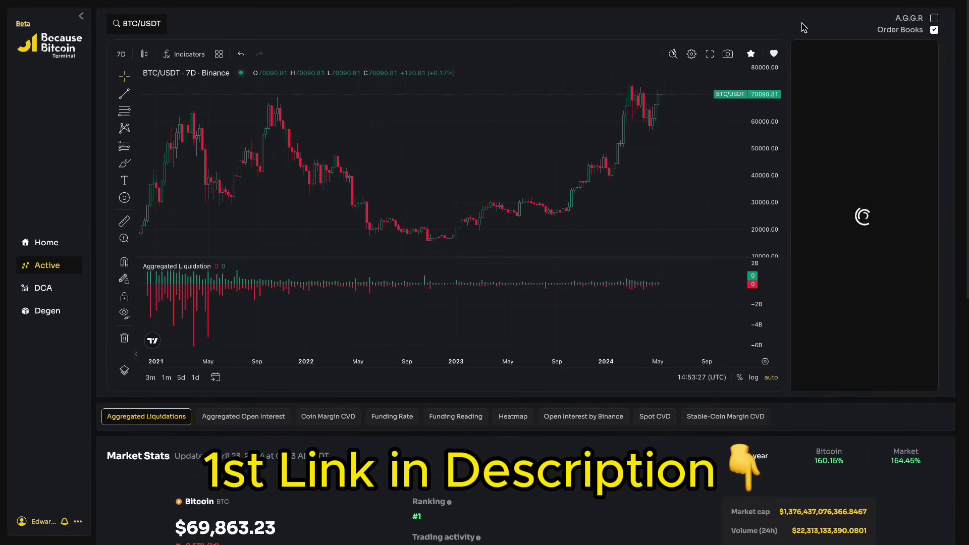
Examine Bitcoin's market stats and the multi-asset comparison chart, and open the Home portfolio overview.
scroll(346, 303, "down", 10)
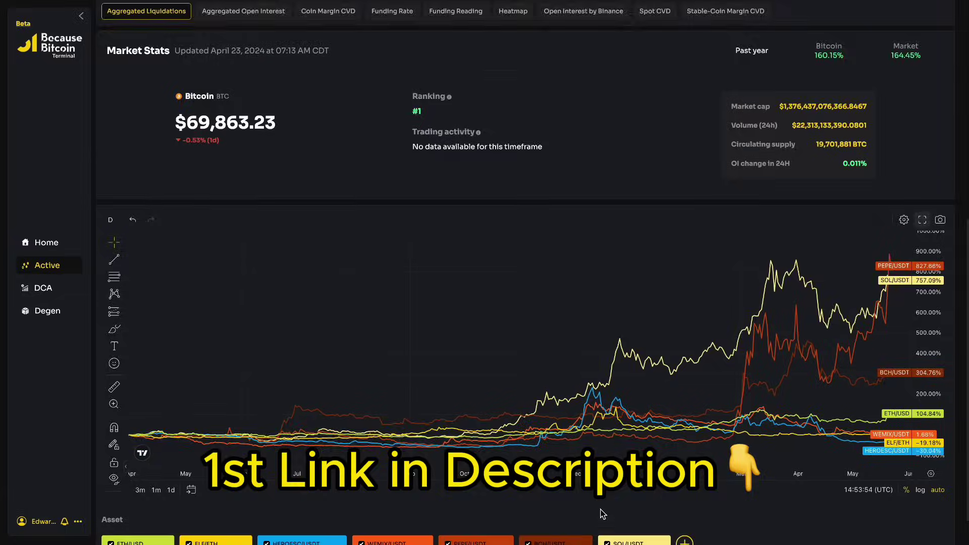
scroll(766, 499, "down", 2)
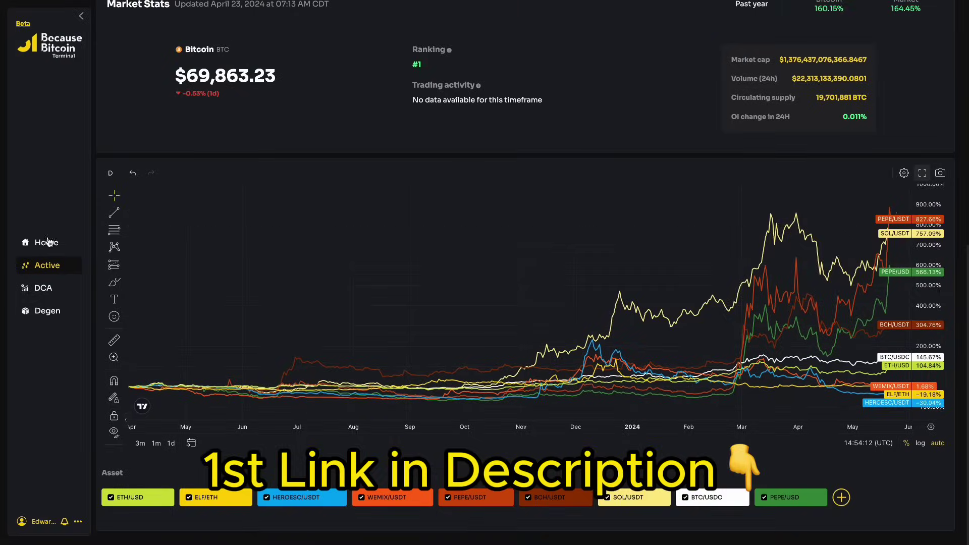
left_click(43, 244)
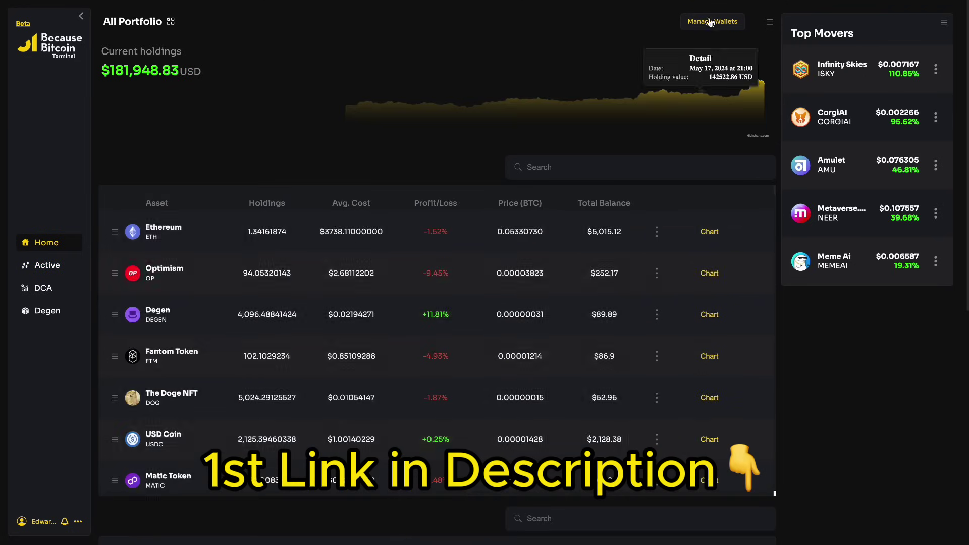